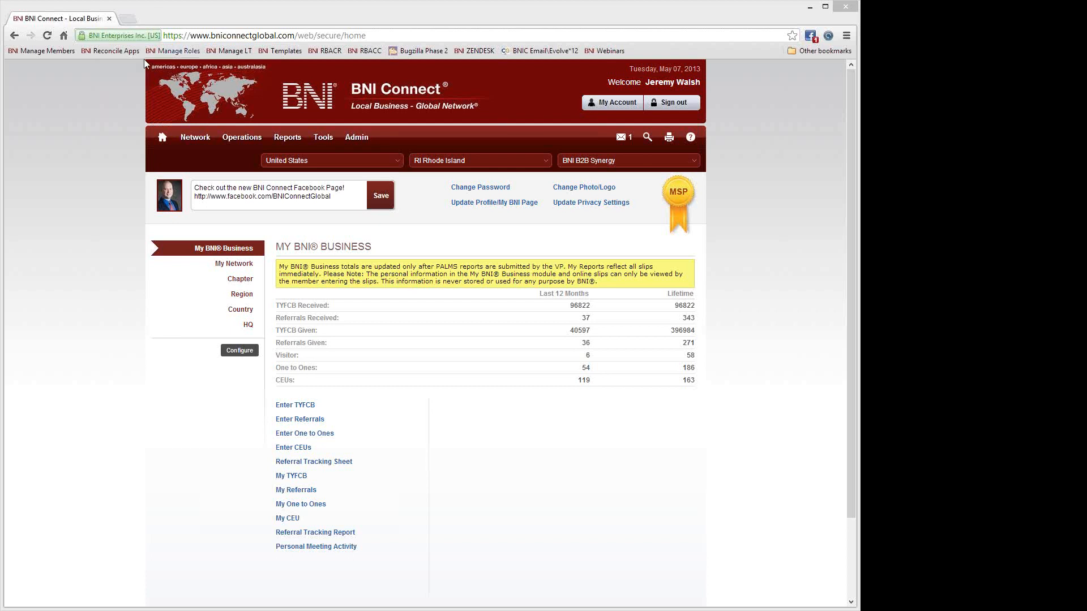
Step: Open youtube.com/bniconnectglobal in a new browser tab and look over the channel's recent and popular uploads
click(129, 20)
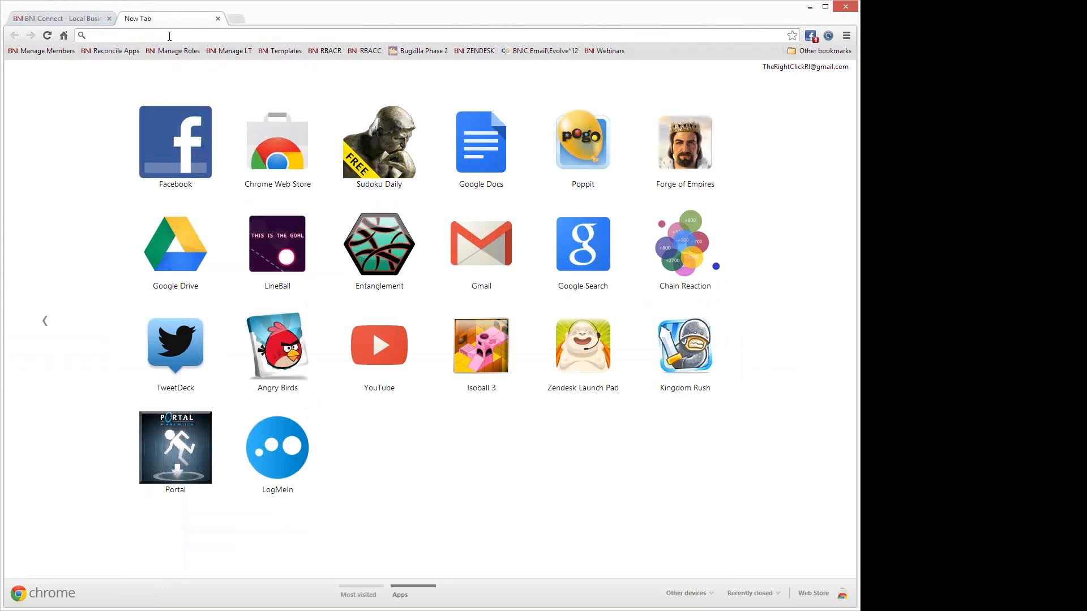
text(youtube.com/bniconnectglobal)
key(Return)
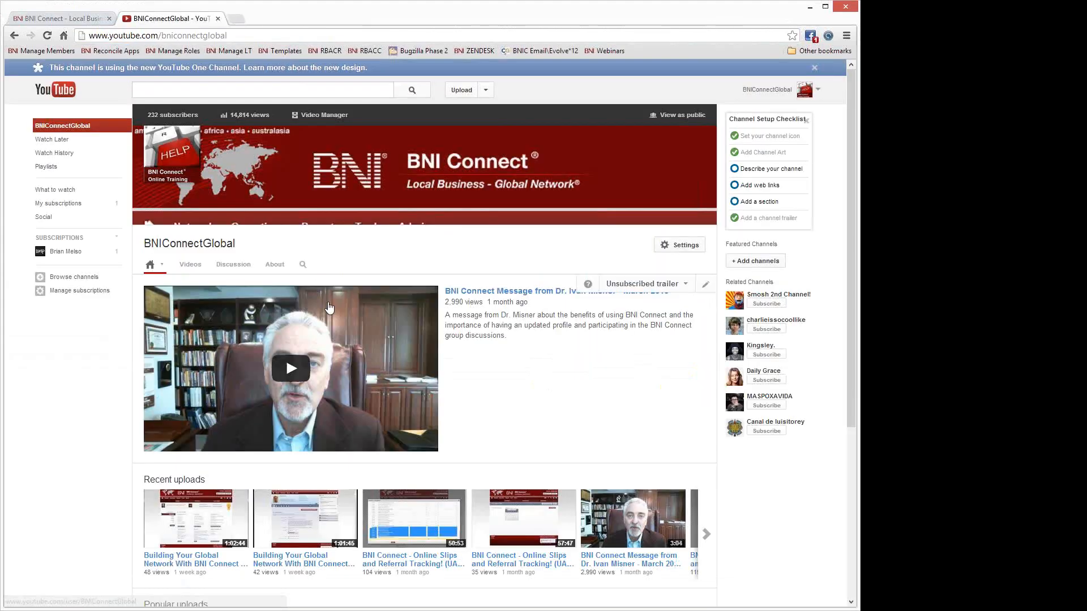
scroll(536, 352, down, 5)
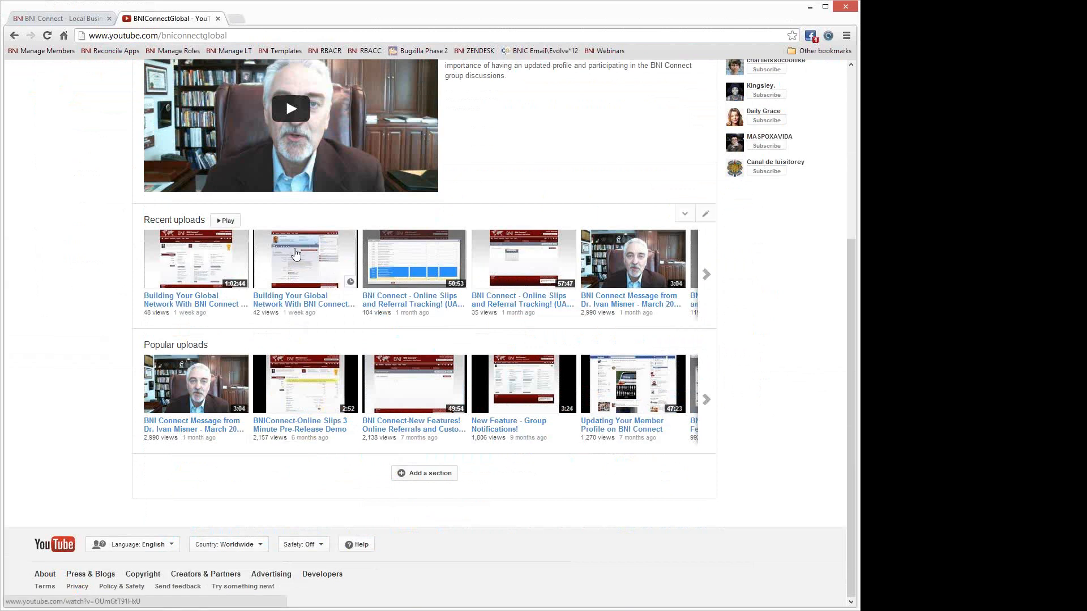
scroll(221, 170, up, 5)
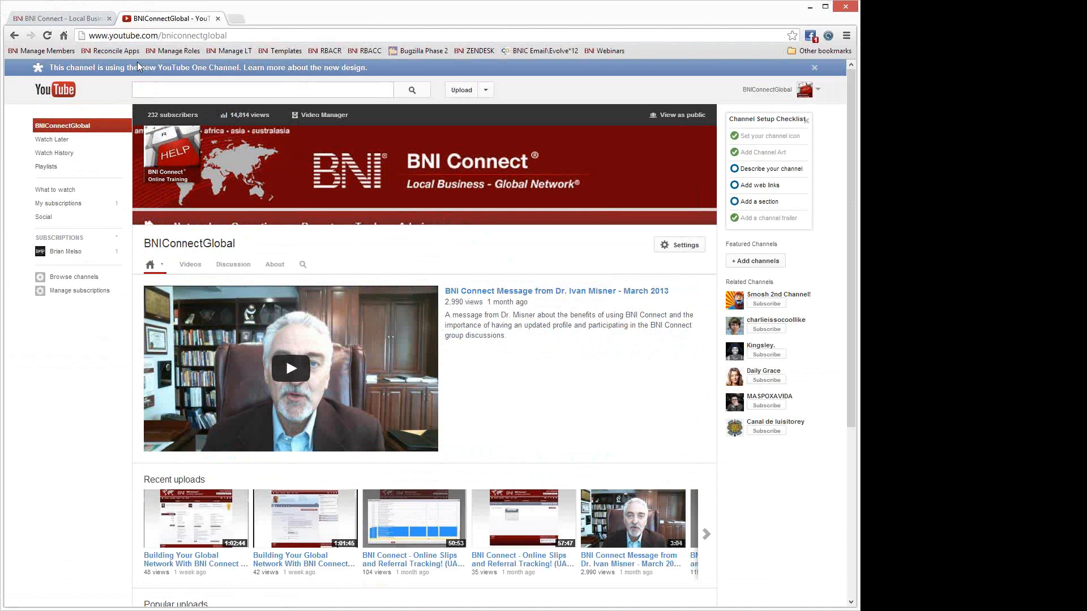
Step: Open the help site from BNI Connect and look through its upcoming webinars, forums and Trainings section
click(74, 20)
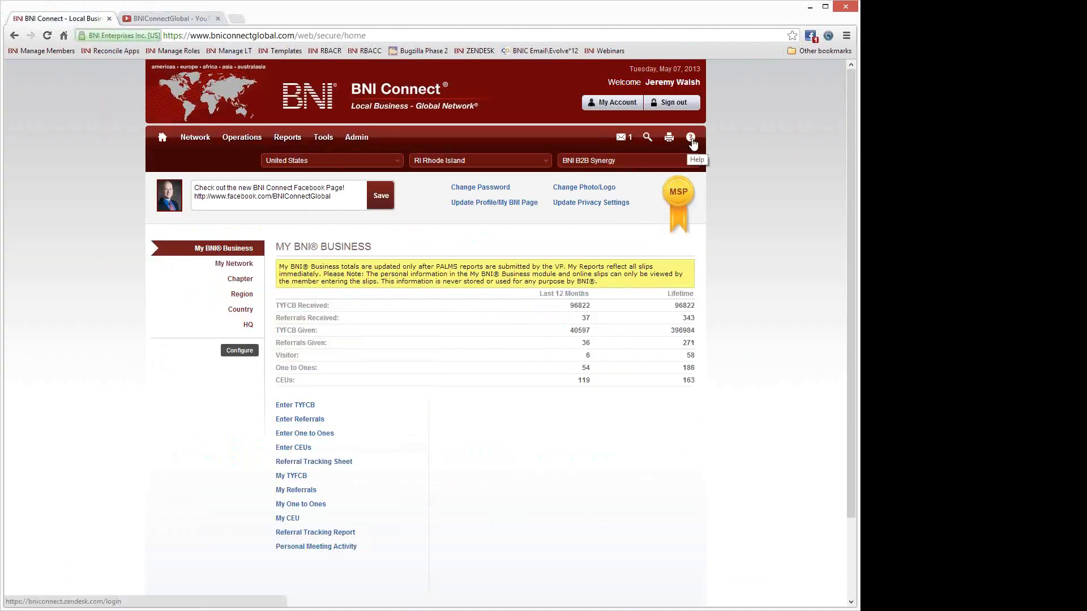
click(691, 139)
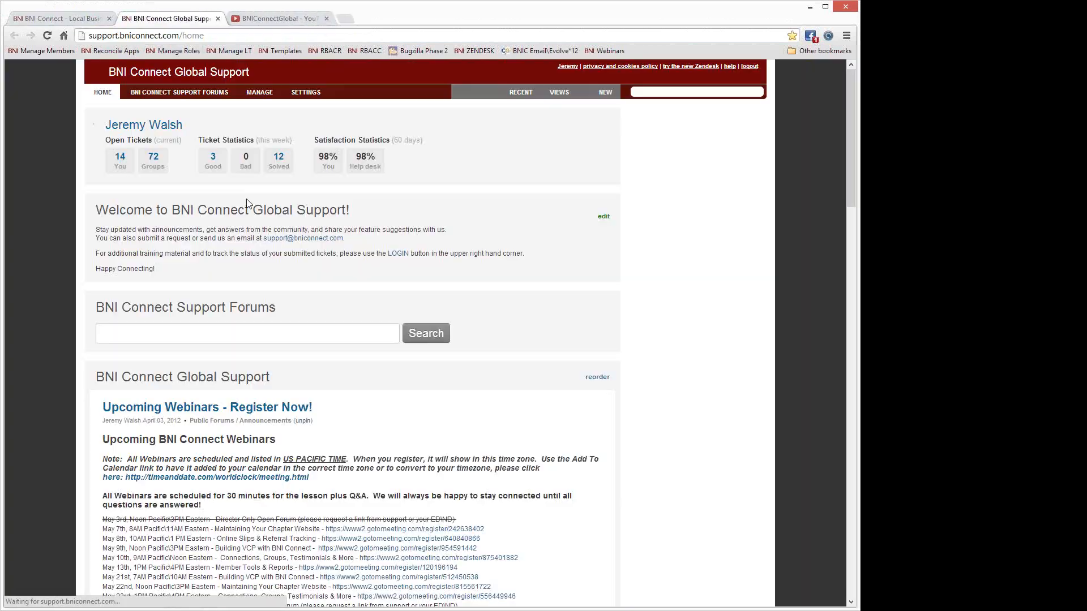
scroll(278, 236, down, 3)
scroll(278, 236, down, 2)
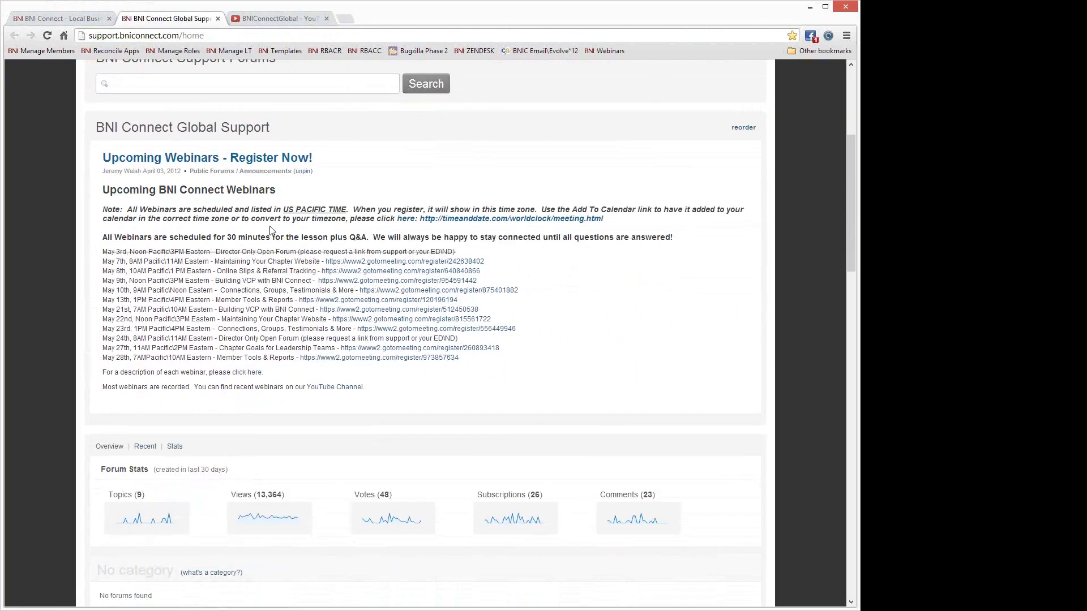
scroll(306, 276, down, 20)
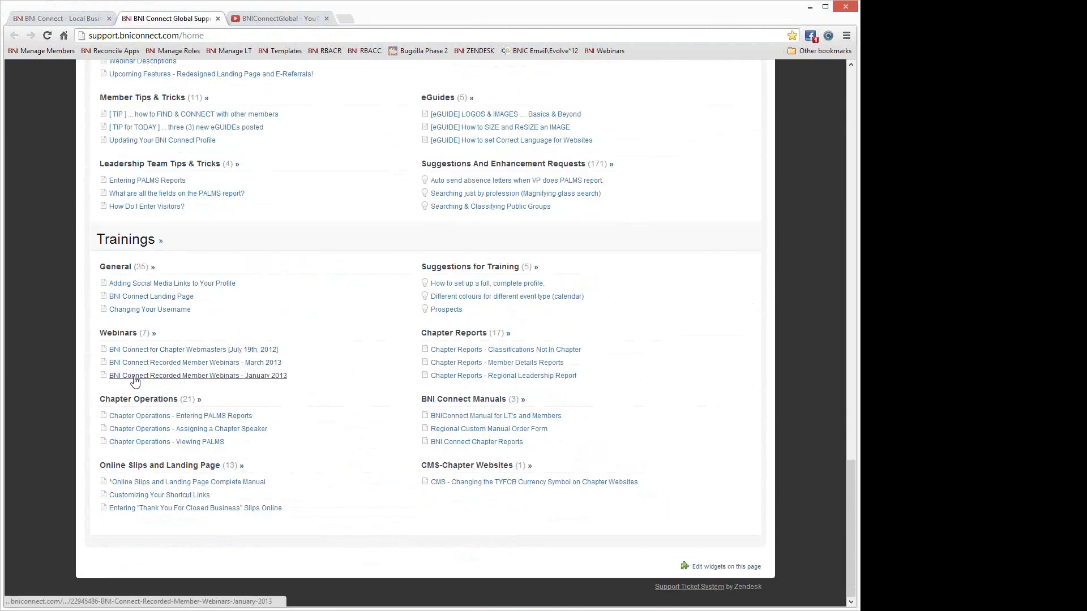
scroll(397, 351, up, 20)
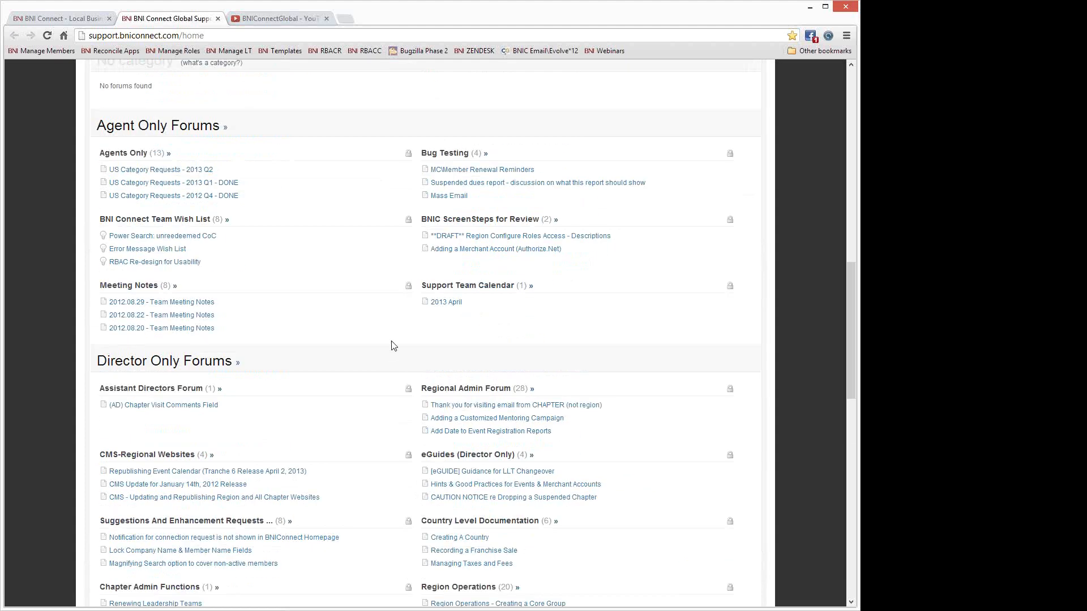
Step: Return to the BNI Connect home page and close the support site and YouTube tabs
click(64, 21)
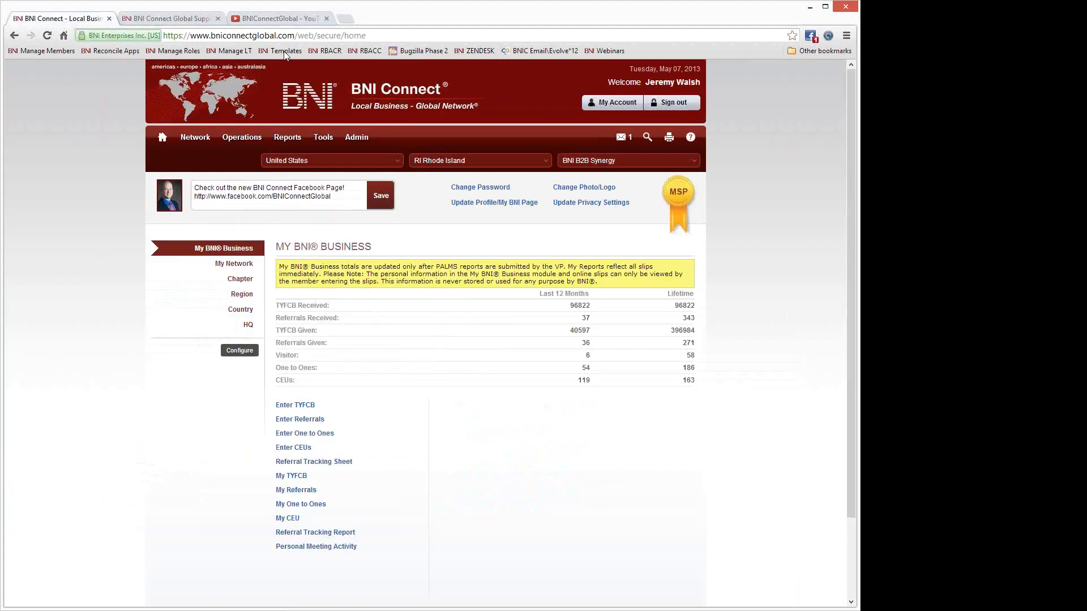
click(219, 19)
click(219, 18)
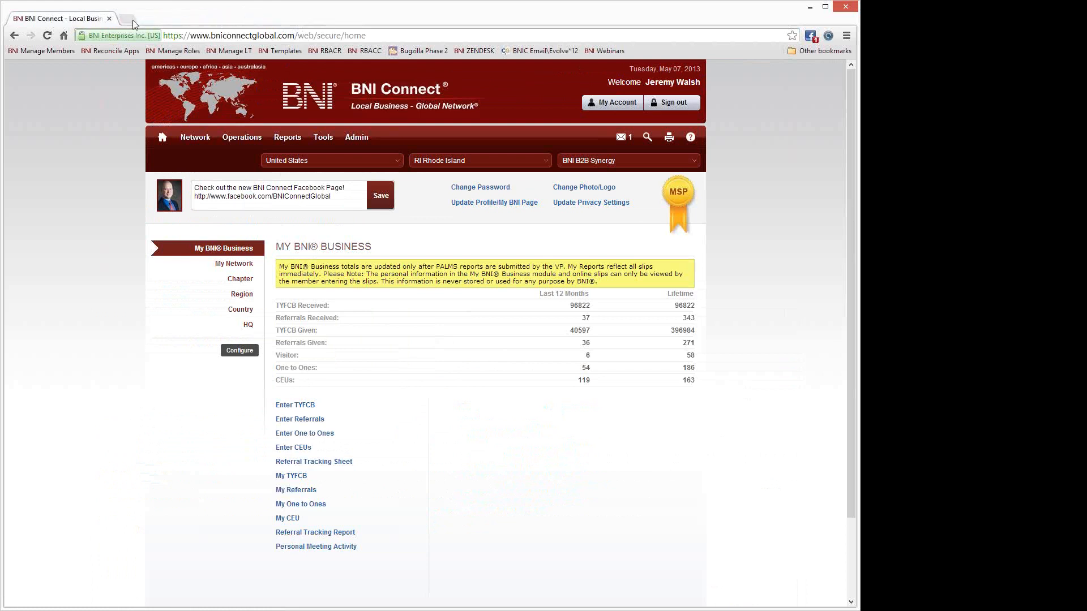
Step: Open the regional website bniri.com in a new browser tab
key(ctrl+t)
text(bniri)
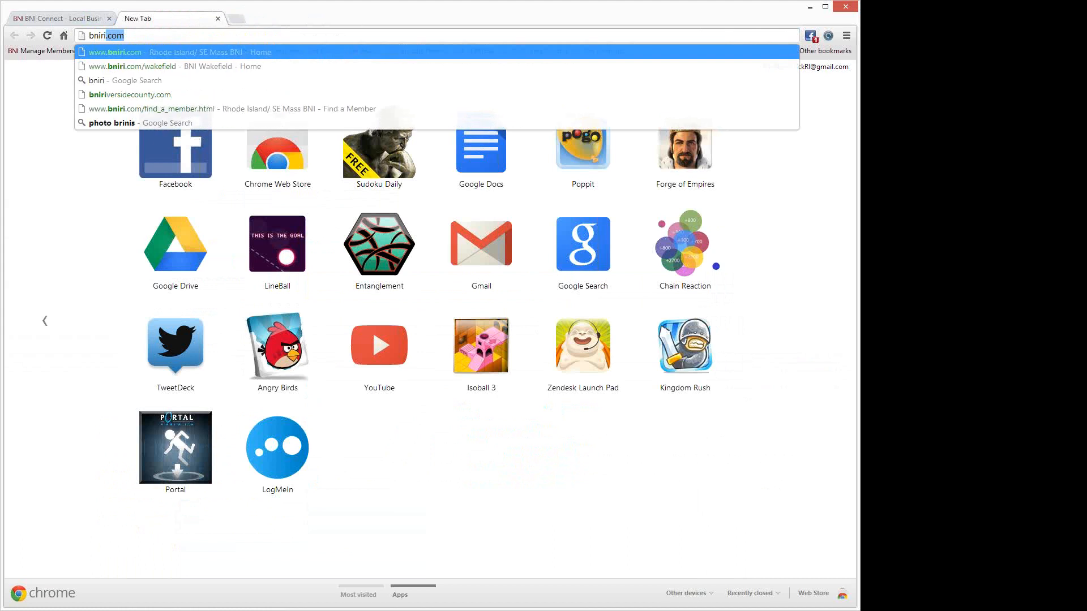
key(Return)
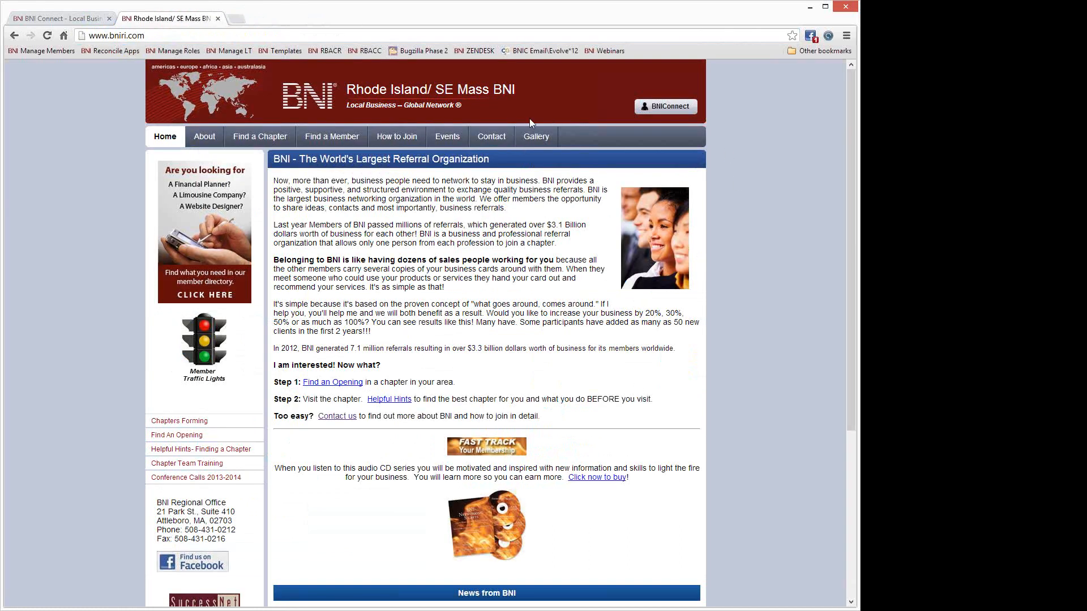
Step: List all chapters with the search criteria left blank and open the BNI Wakefield chapter details
click(260, 137)
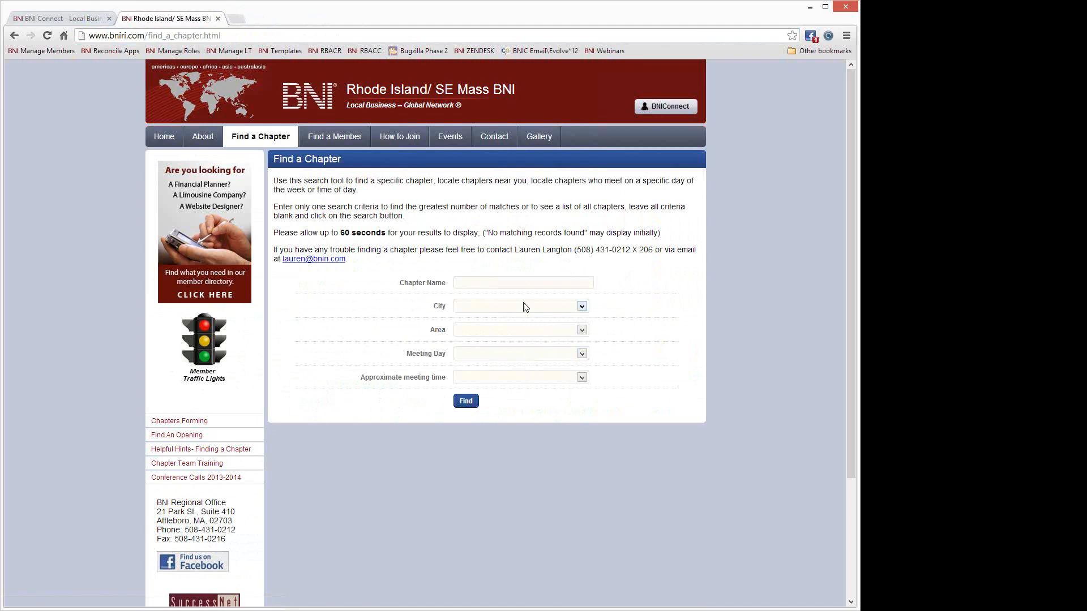
click(466, 402)
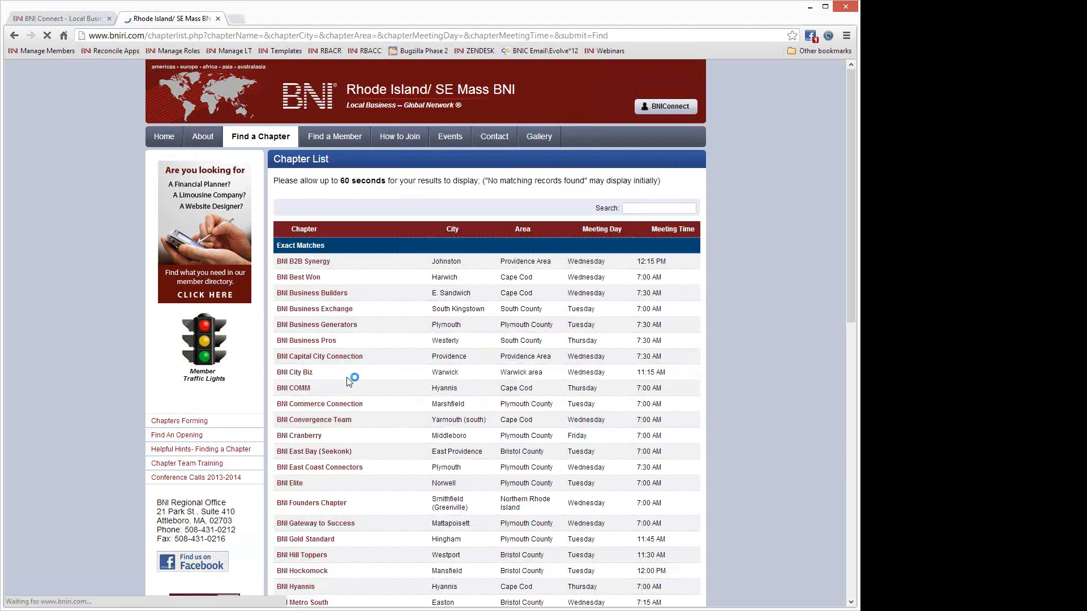
scroll(614, 405, down, 8)
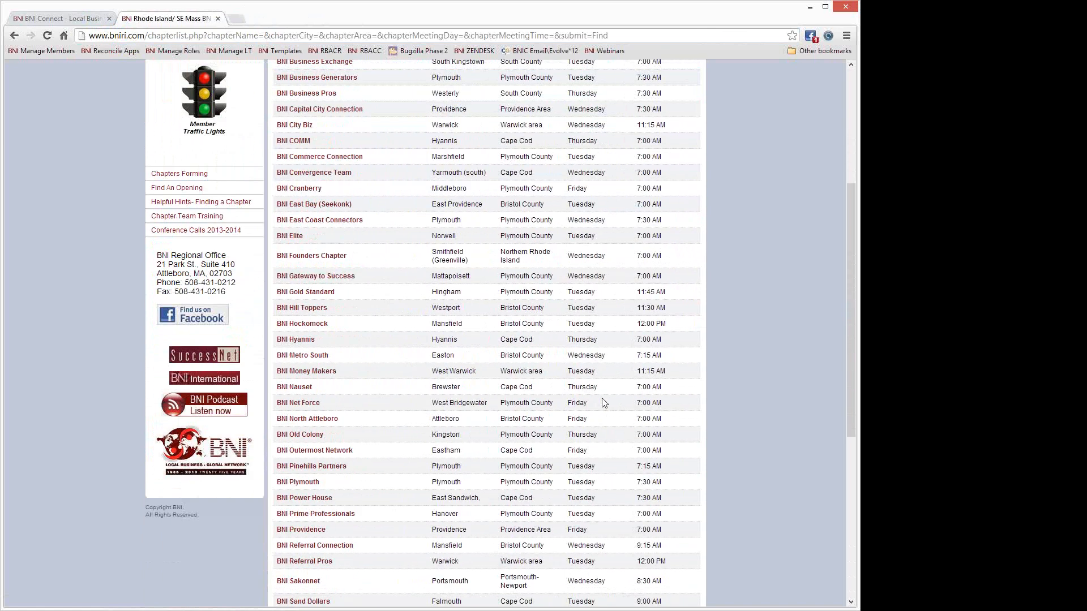
scroll(558, 385, down, 3)
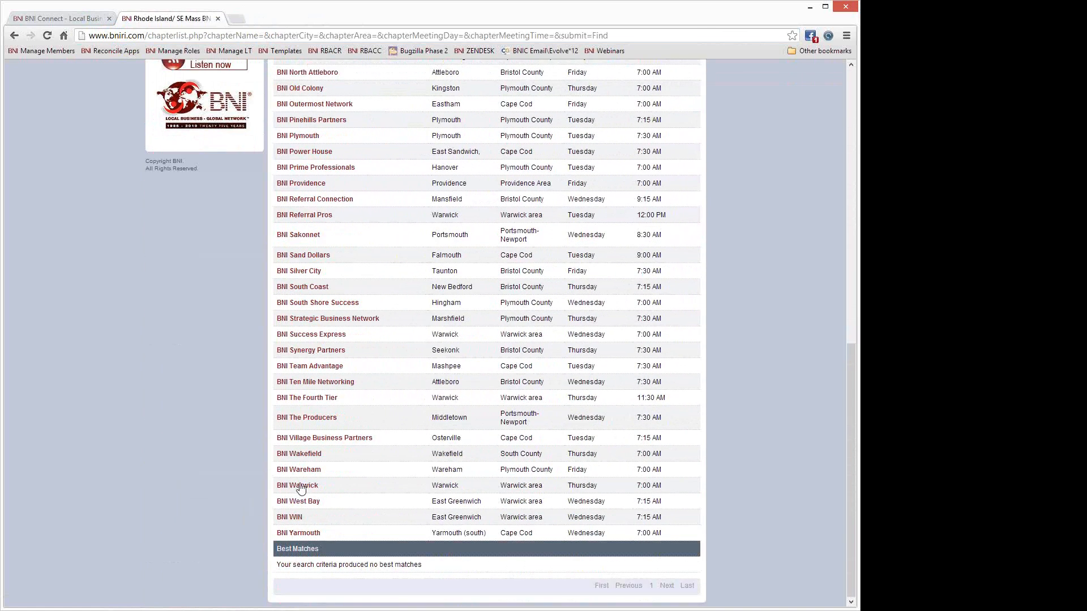
click(302, 454)
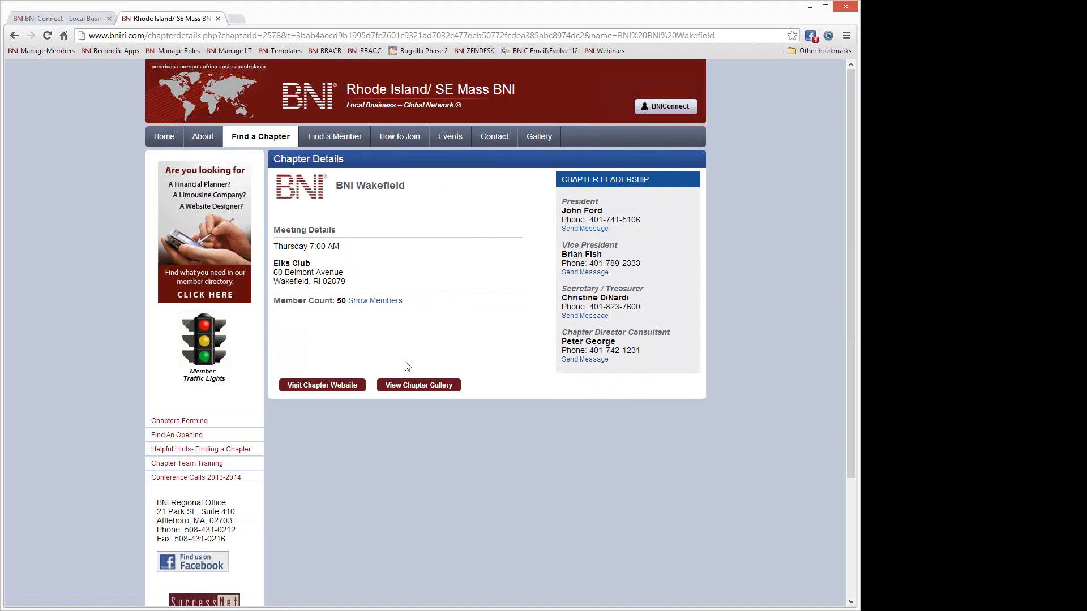
Step: Visit the BNI Wakefield chapter website and highlight the closed-business amount in its About text
click(321, 388)
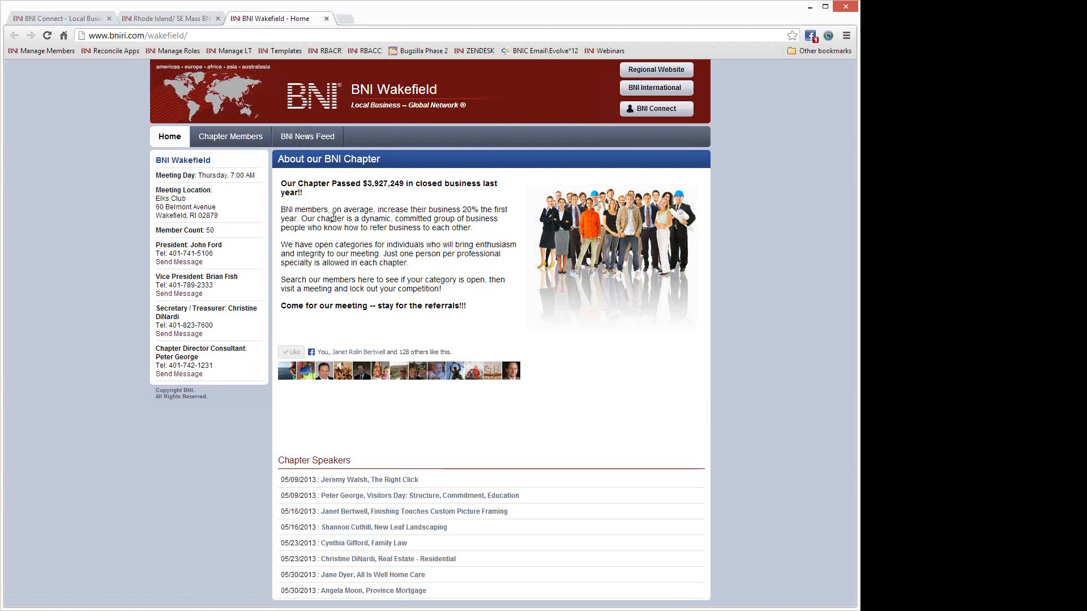
drag(363, 183, 404, 183)
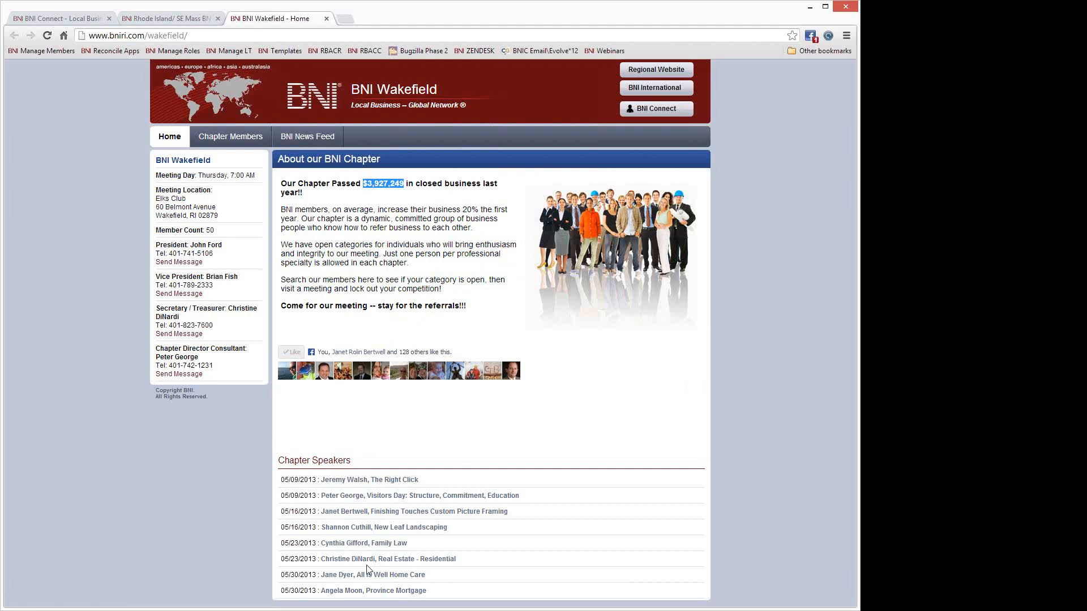
Step: Browse the chapter's member list and open the details of the Computer Services member from The Right Click, Inc
click(221, 144)
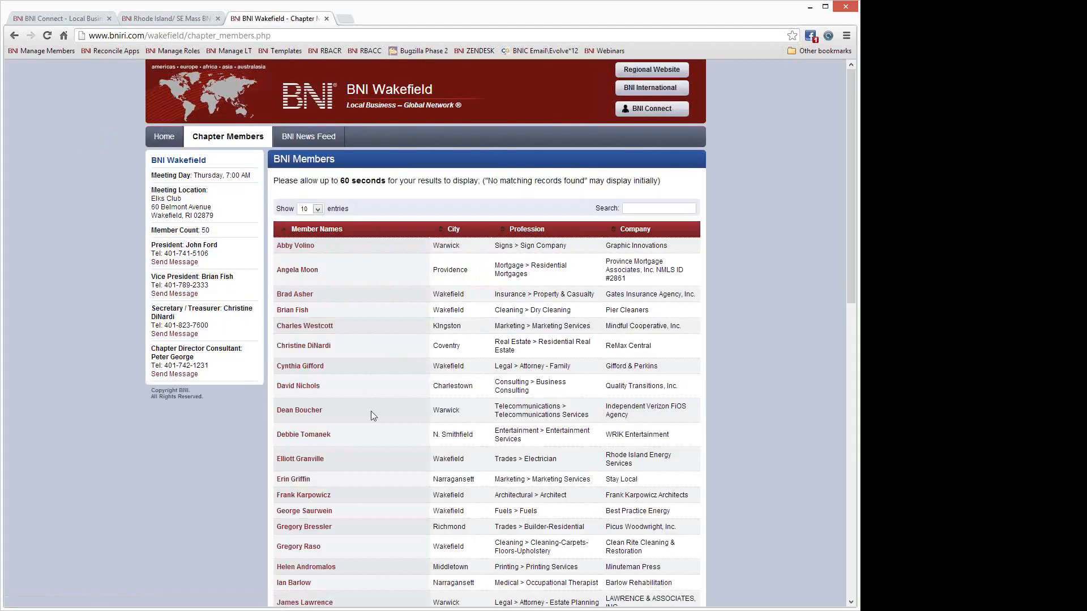
scroll(369, 389, down, 4)
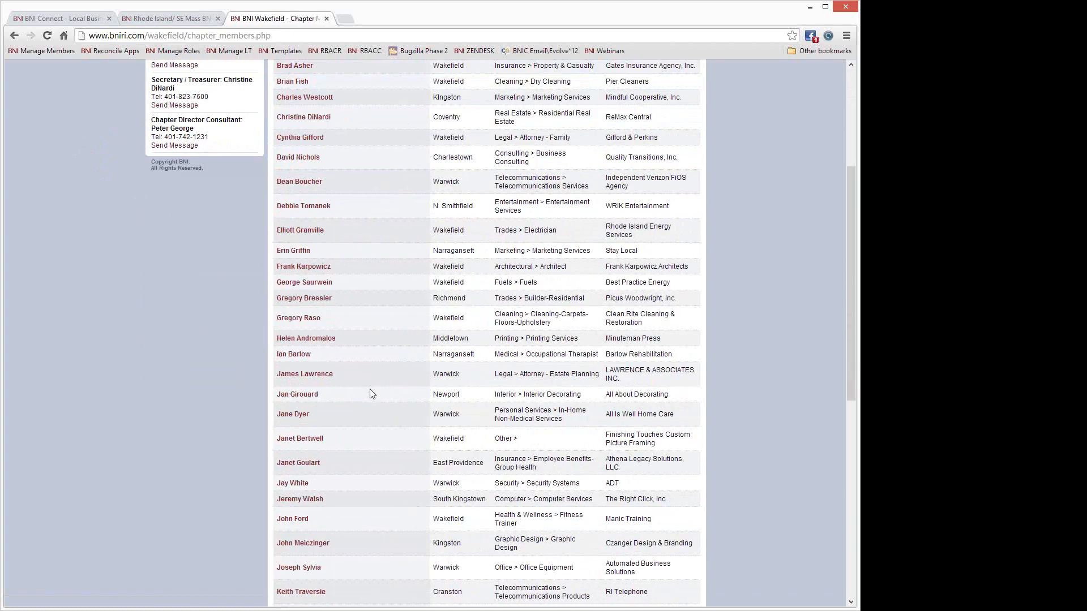
scroll(369, 389, down, 2)
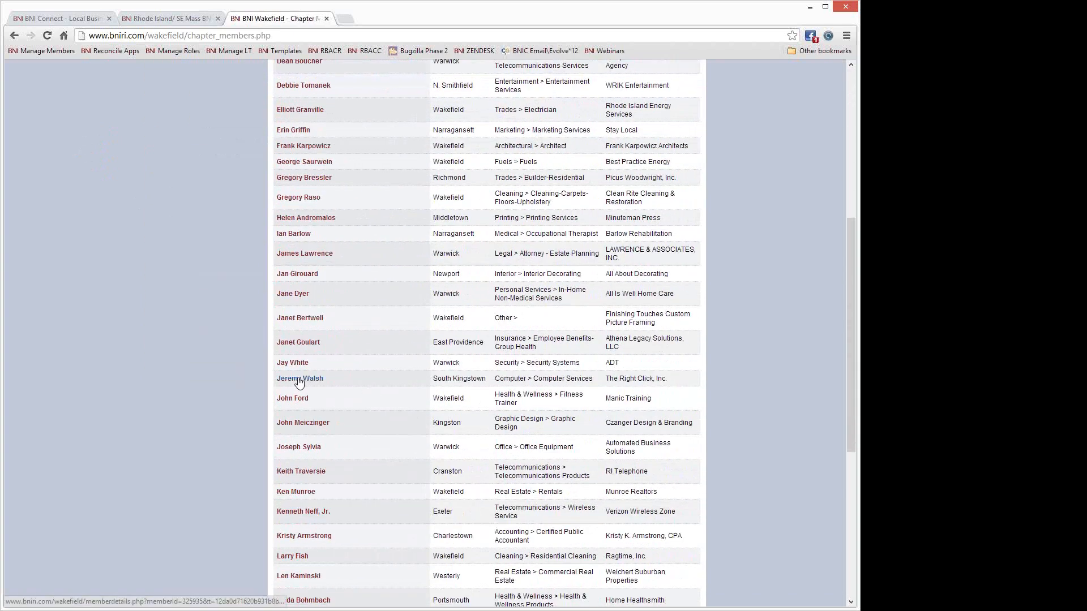
click(298, 380)
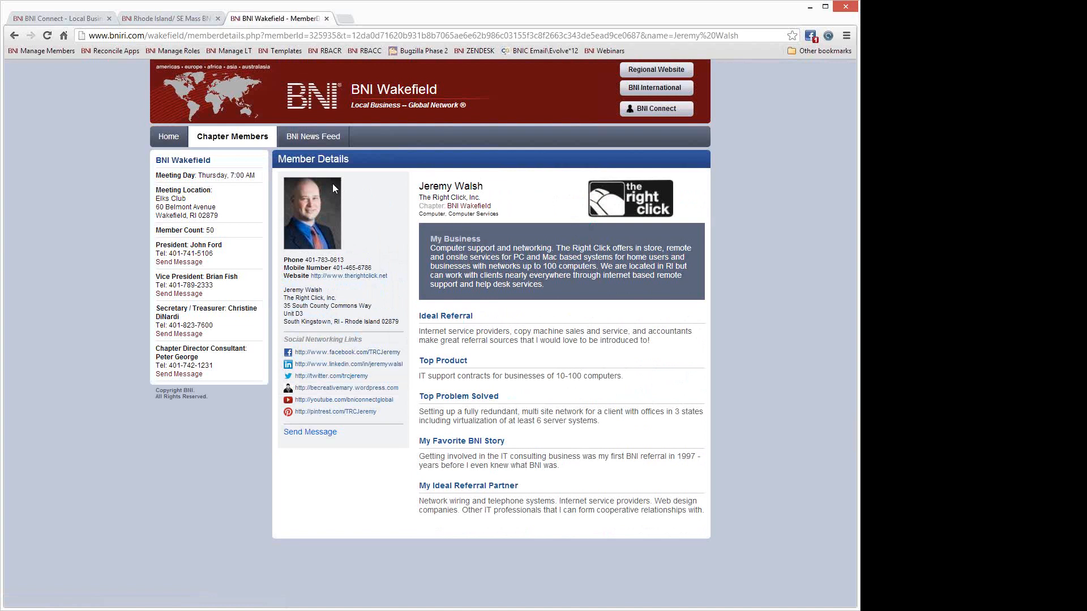
Step: View the chapter's BNI News Feed page and return to the BNI Wakefield home page
click(313, 136)
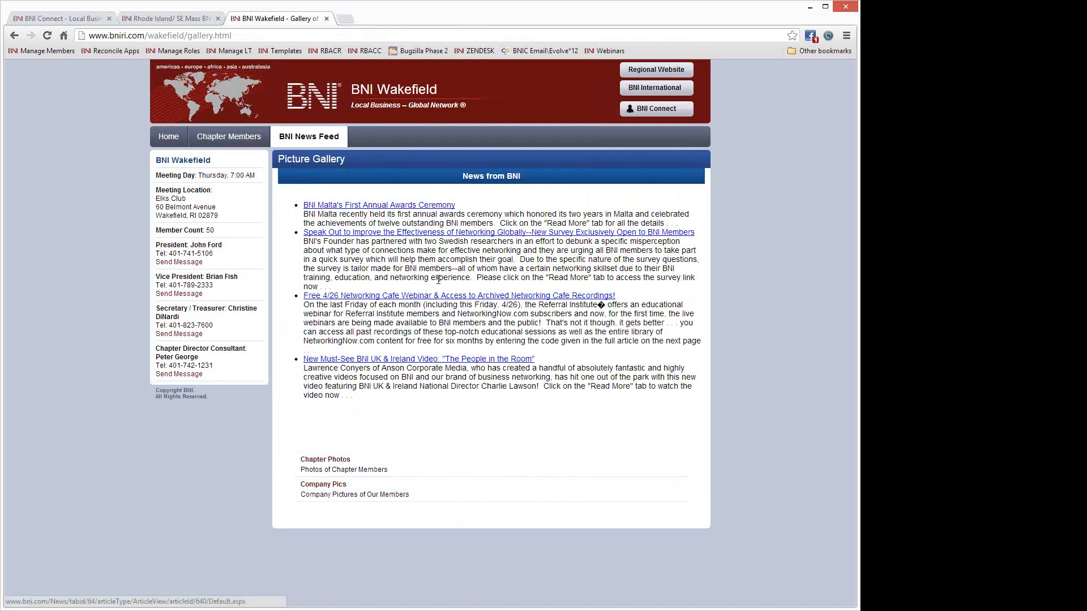
click(169, 136)
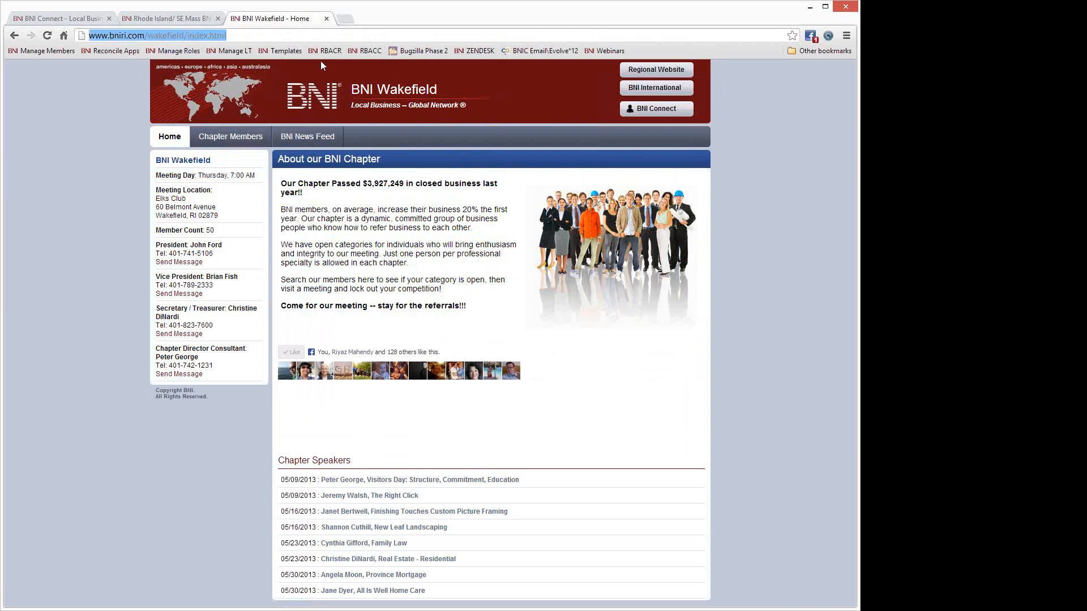
Step: Search the web for "bni mill river", view the Mill River BNI website's home and Chapter News pages, and close the site
text(bni mill river)
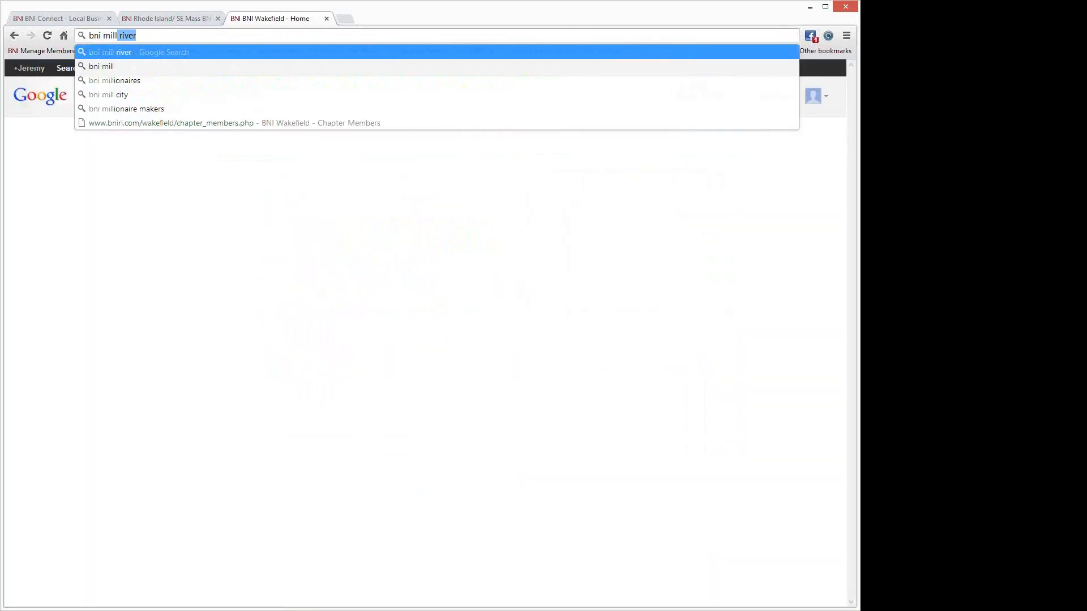
key(Return)
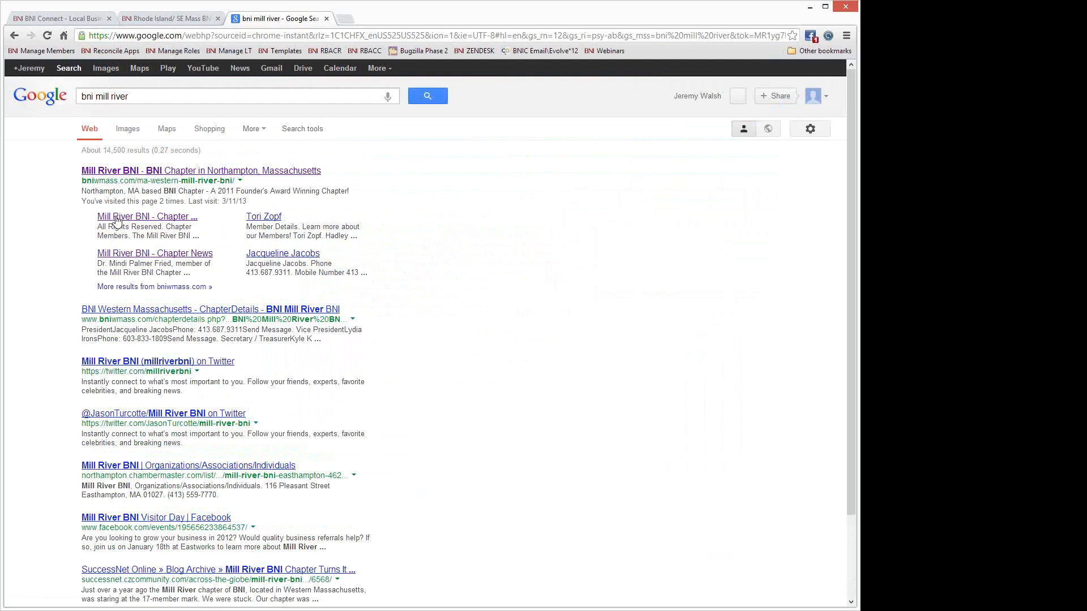
click(173, 177)
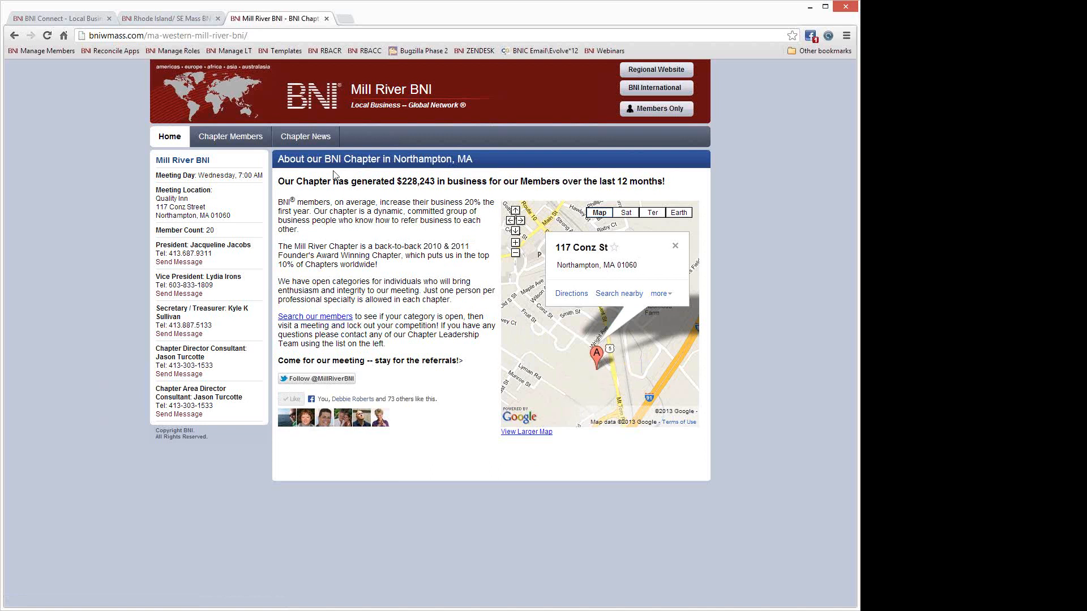
click(305, 138)
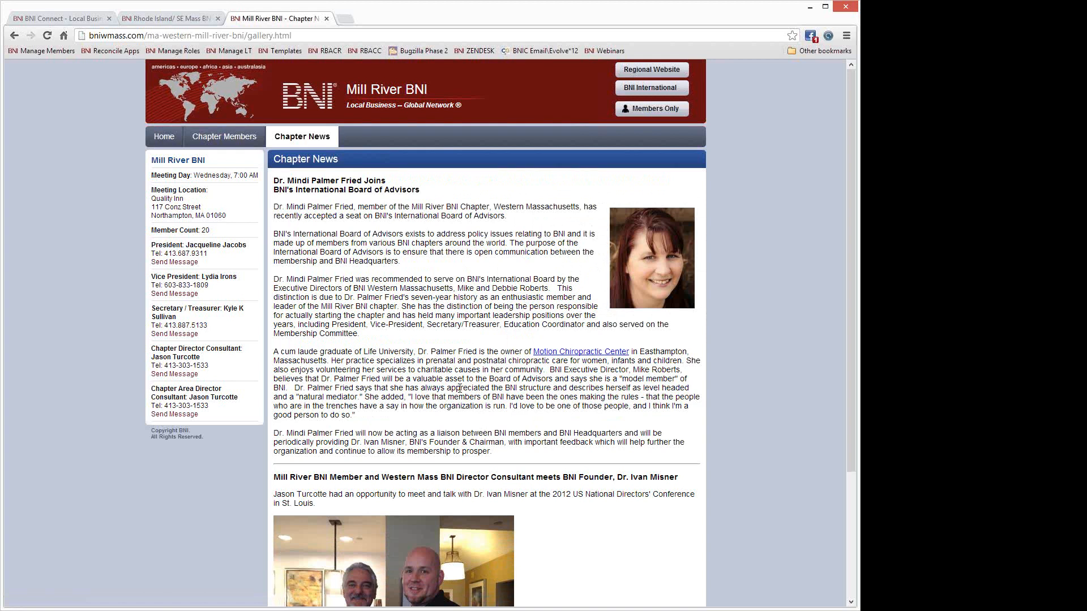
scroll(460, 390, down, 3)
scroll(460, 402, up, 3)
click(327, 20)
Step: Back in BNI Connect, open the CMS list of chapter websites and filter it by "wake"
click(66, 18)
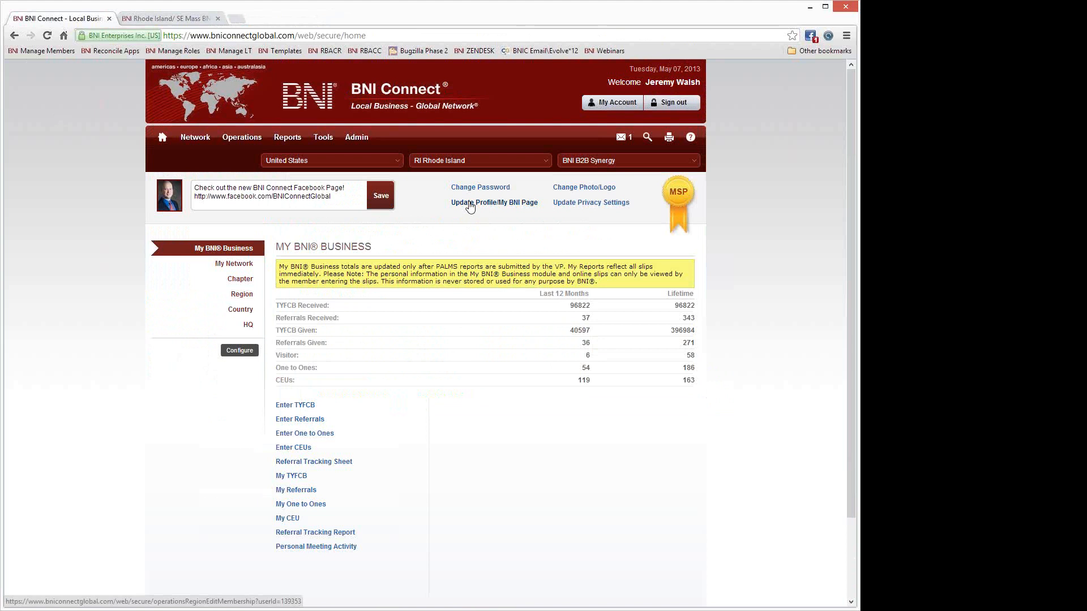
mouse_move(324, 141)
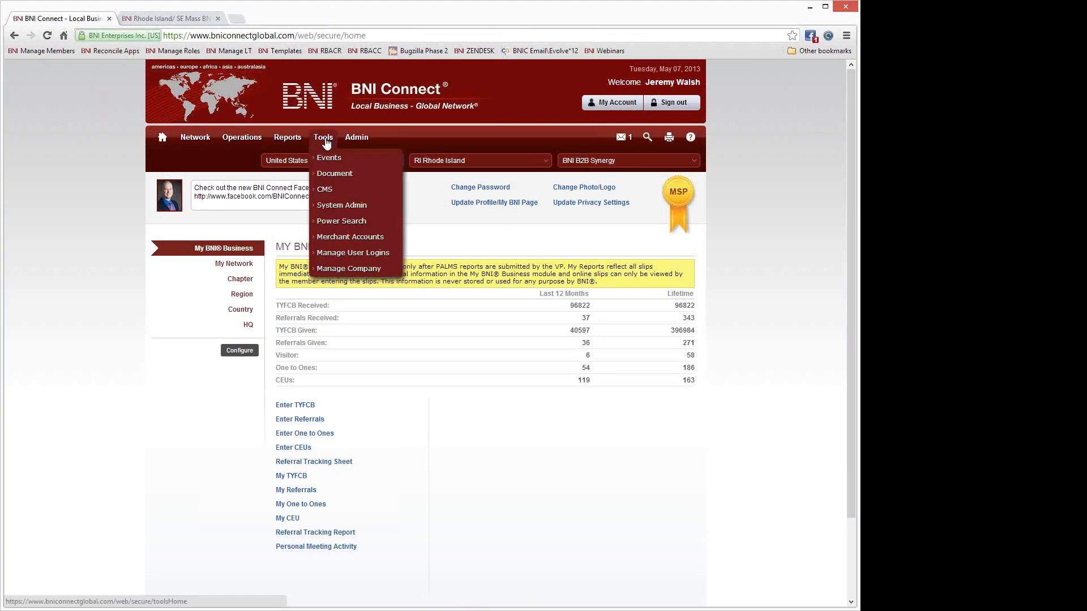
mouse_move(330, 194)
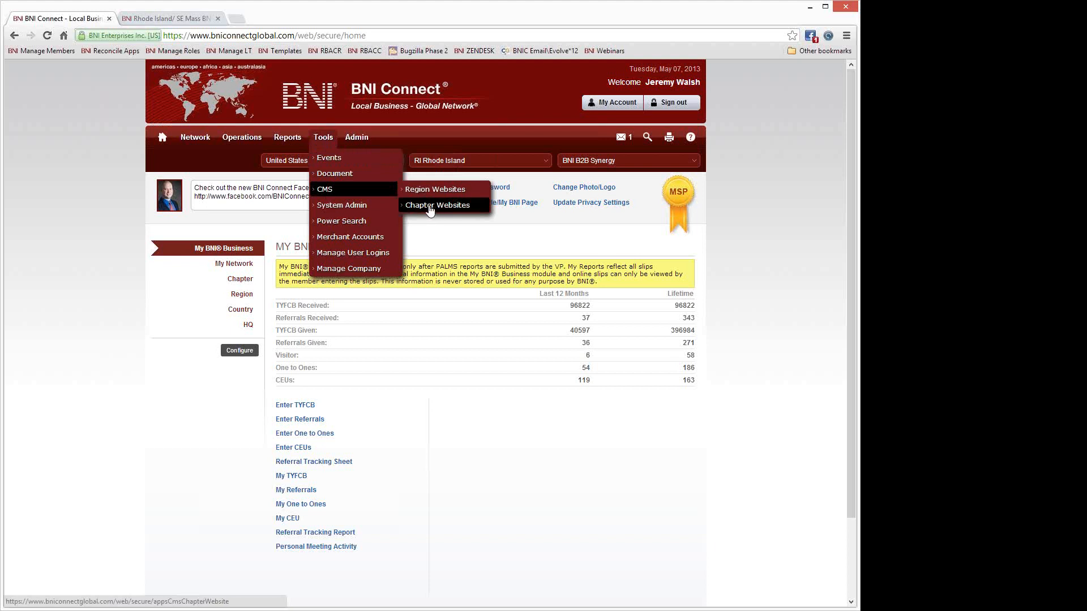
click(430, 208)
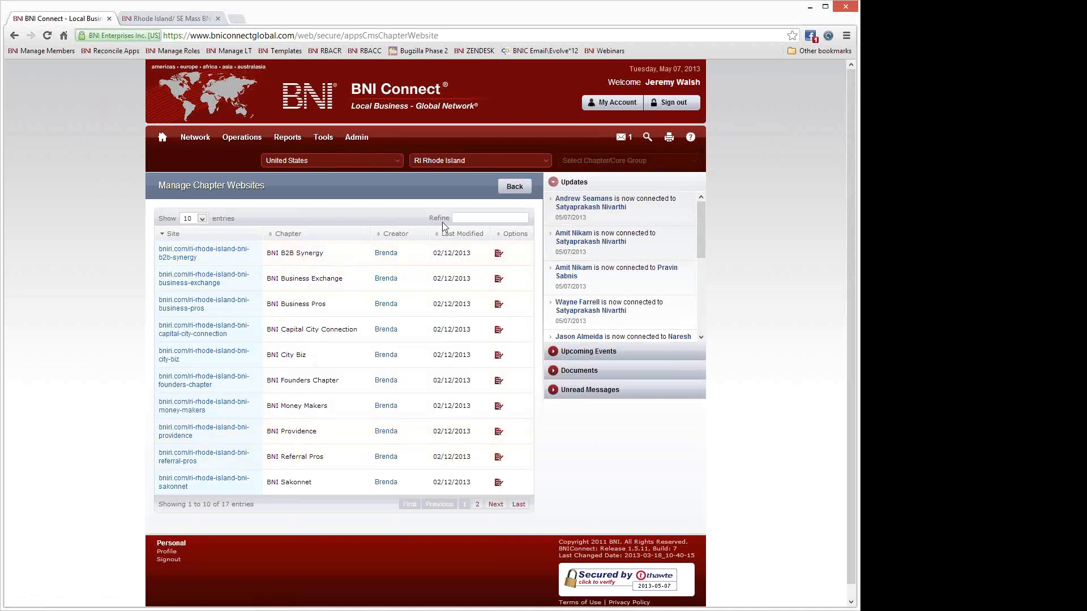
click(459, 217)
text(wake)
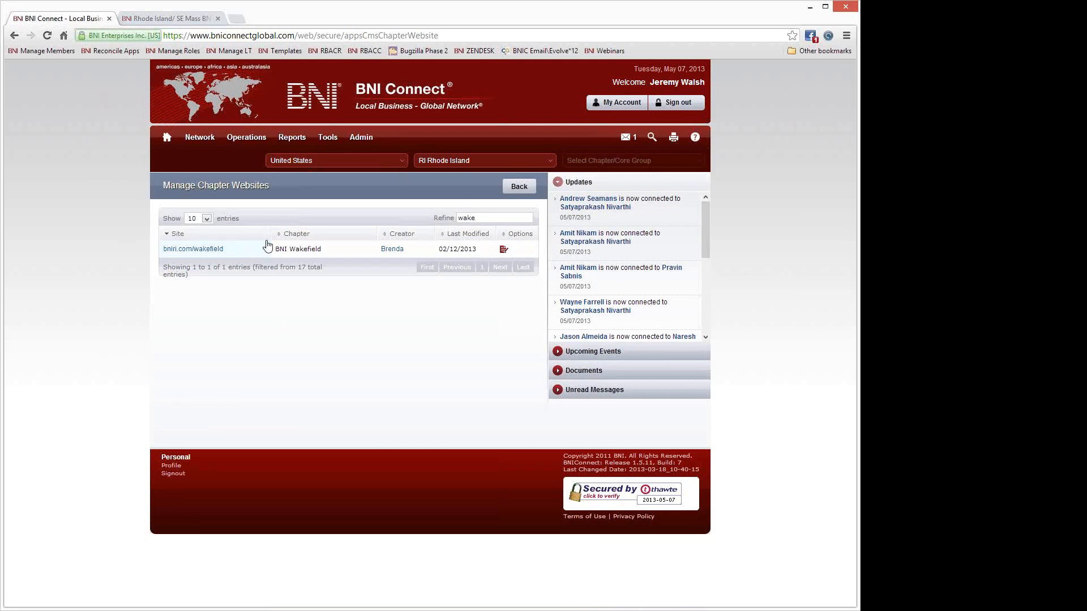
Step: Clear the "wake" filter and list the chapter websites of Antarctica's Shiver Region
drag(487, 217, 293, 213)
key(BackSpace)
click(300, 161)
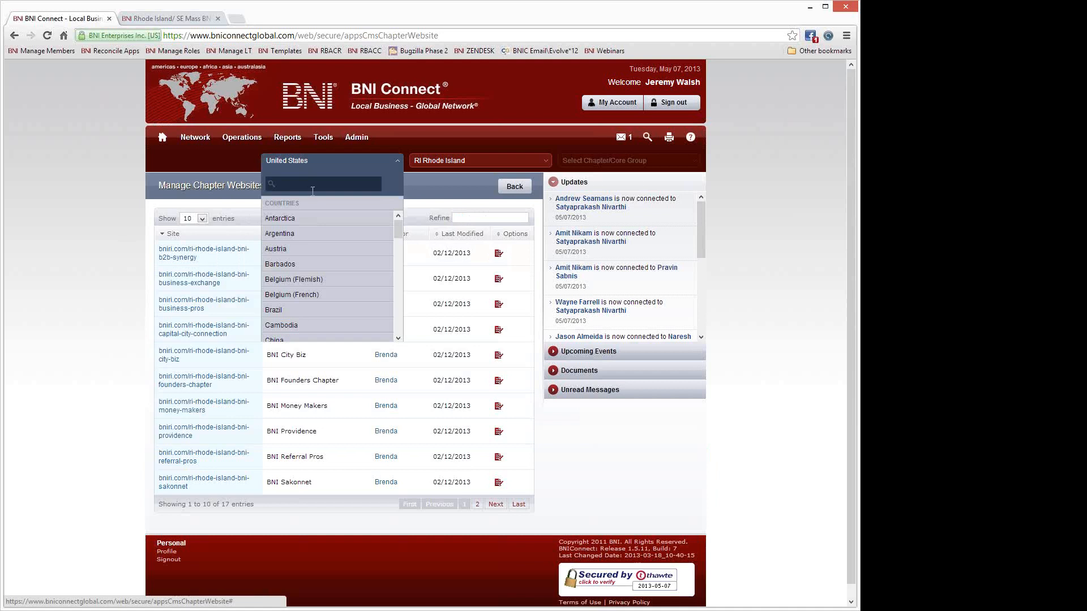
click(326, 219)
click(450, 162)
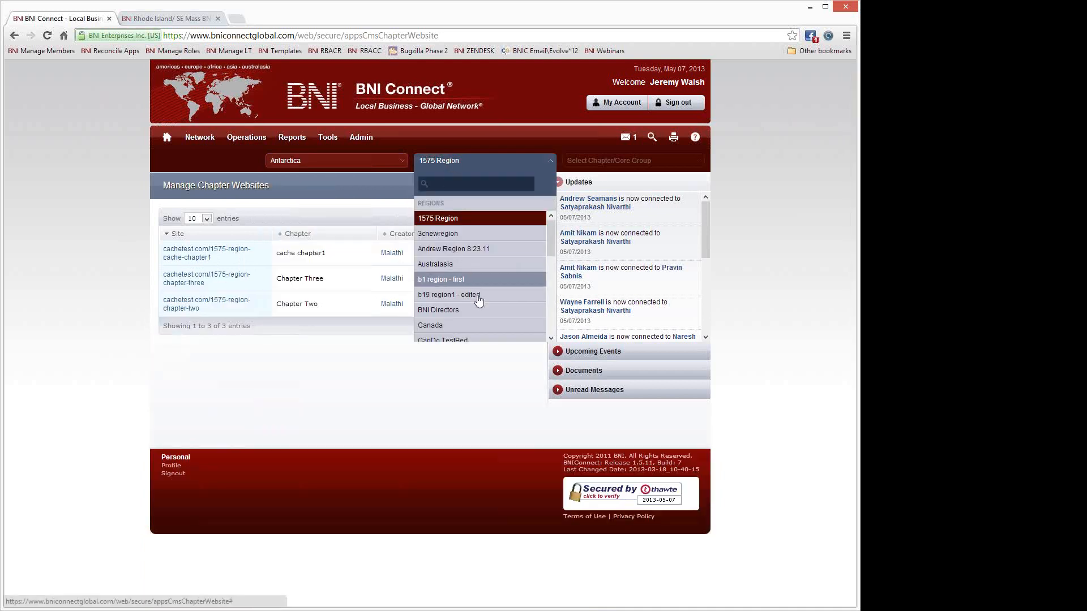
scroll(479, 300, down, 10)
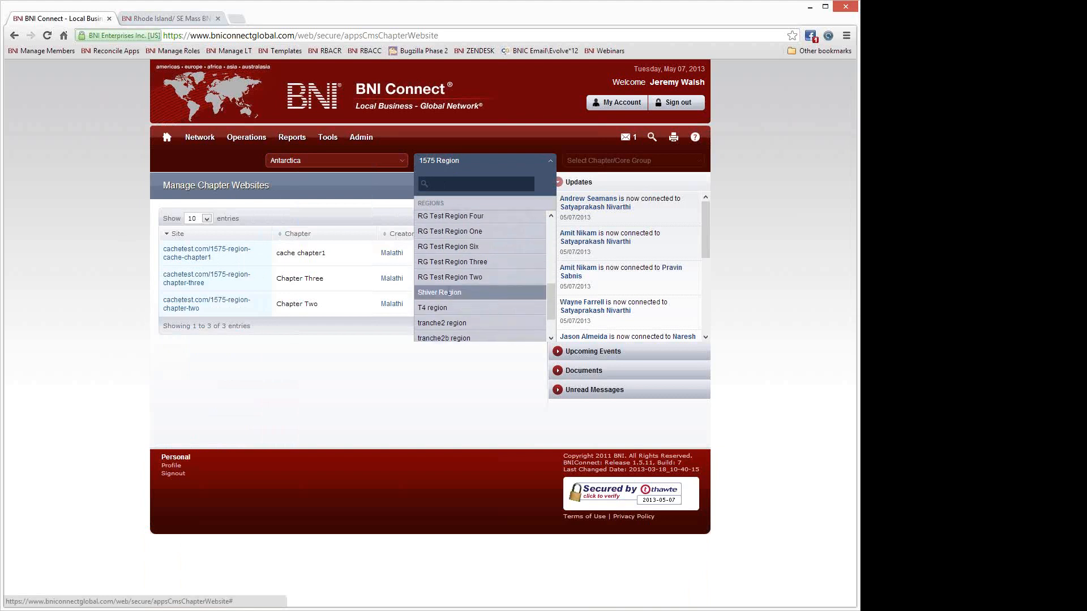
click(460, 292)
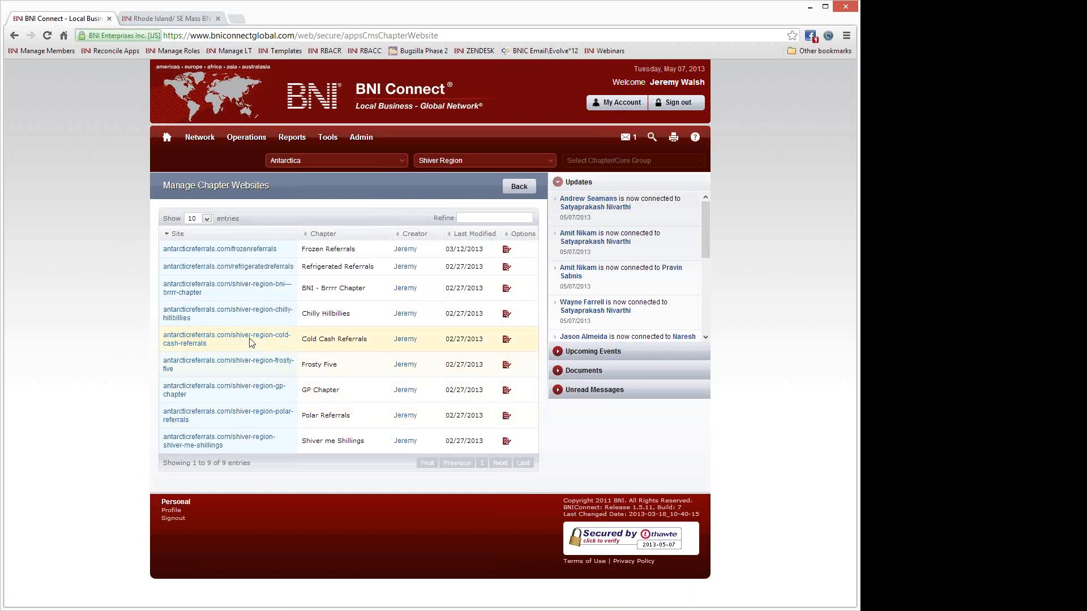
Step: Open the Cold Cash Referrals website for editing, view its preview, and close the preview and the Rhode Island site
click(507, 341)
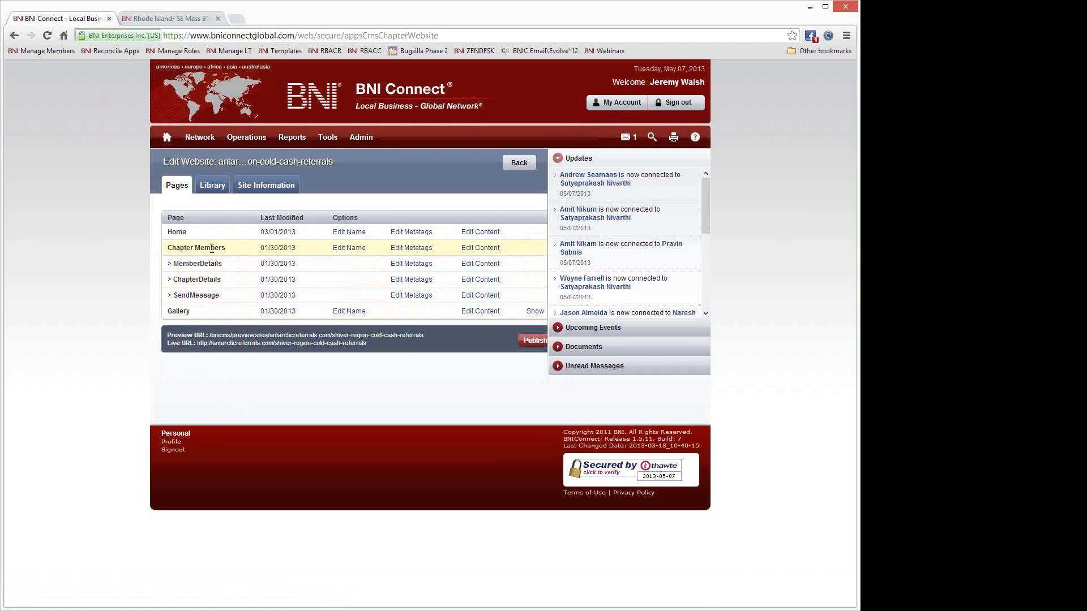
click(238, 338)
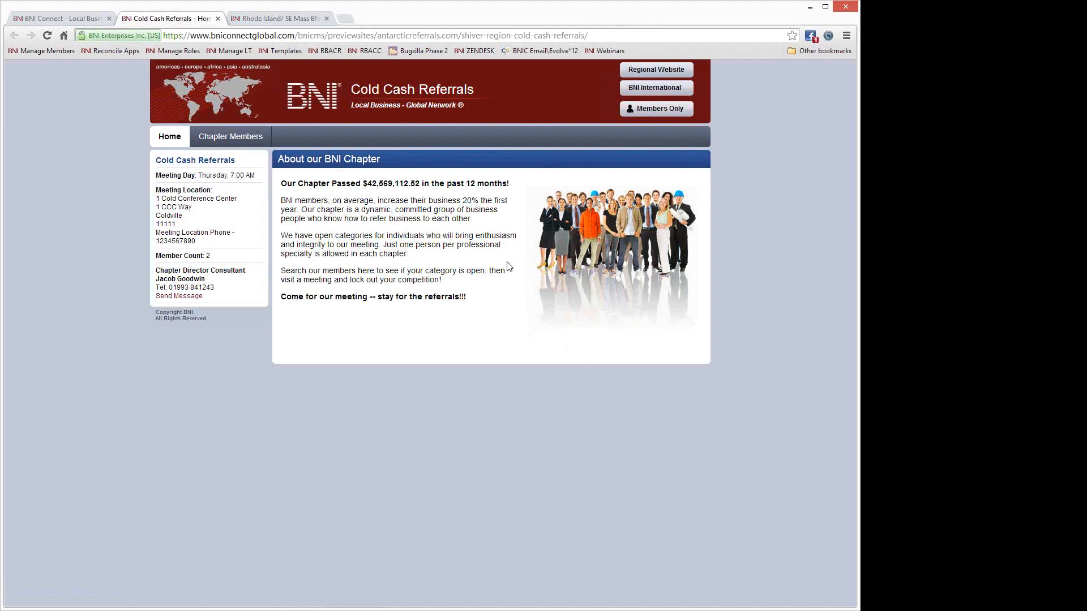
click(218, 19)
click(219, 19)
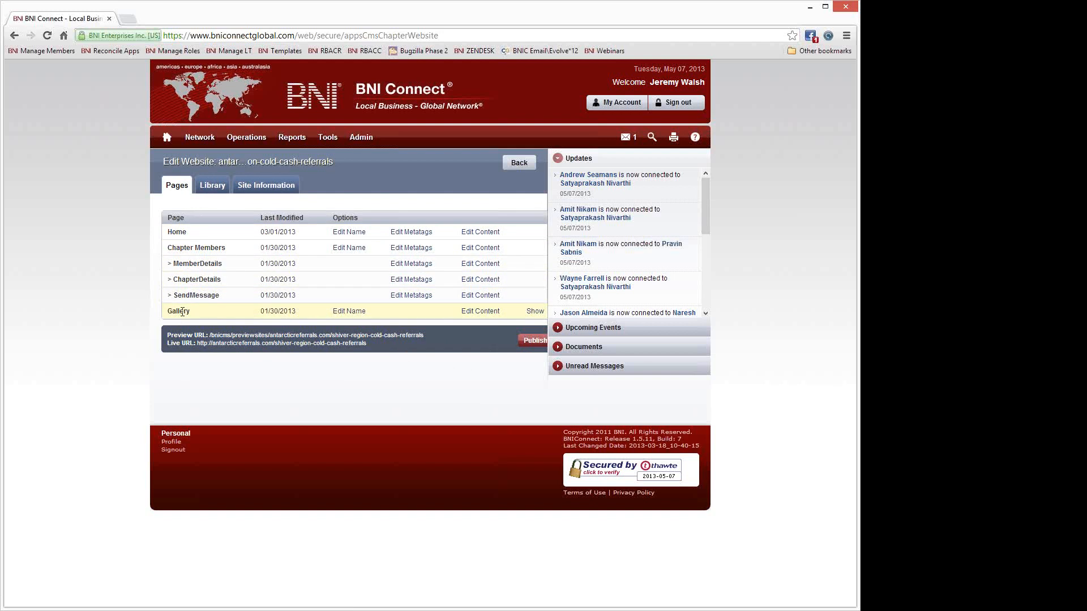
Step: Look through the Images, Documents and Flash sections of the website's library
click(213, 185)
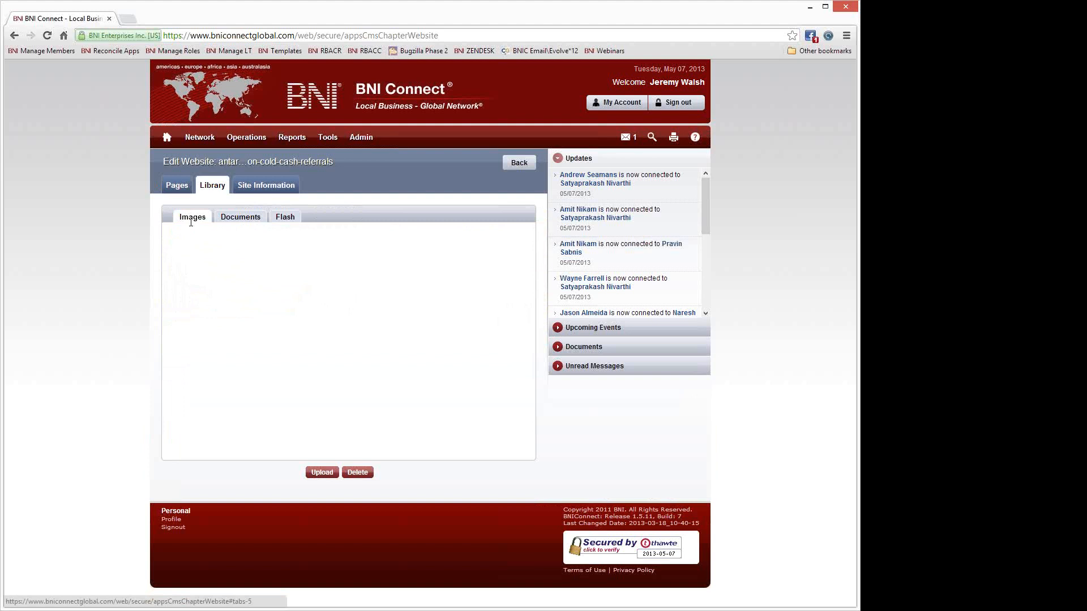
click(239, 221)
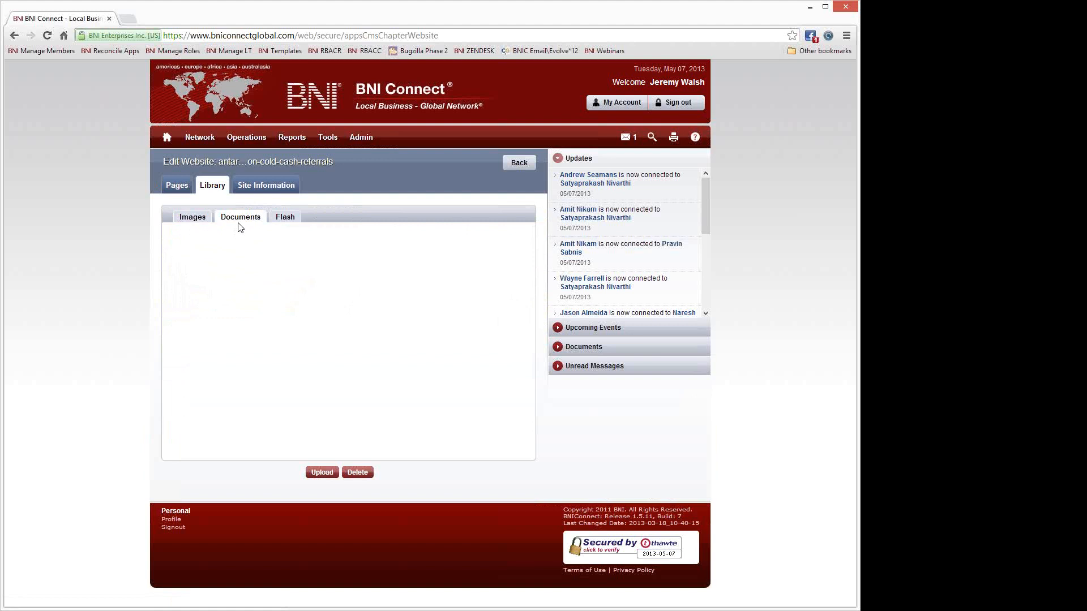
click(284, 222)
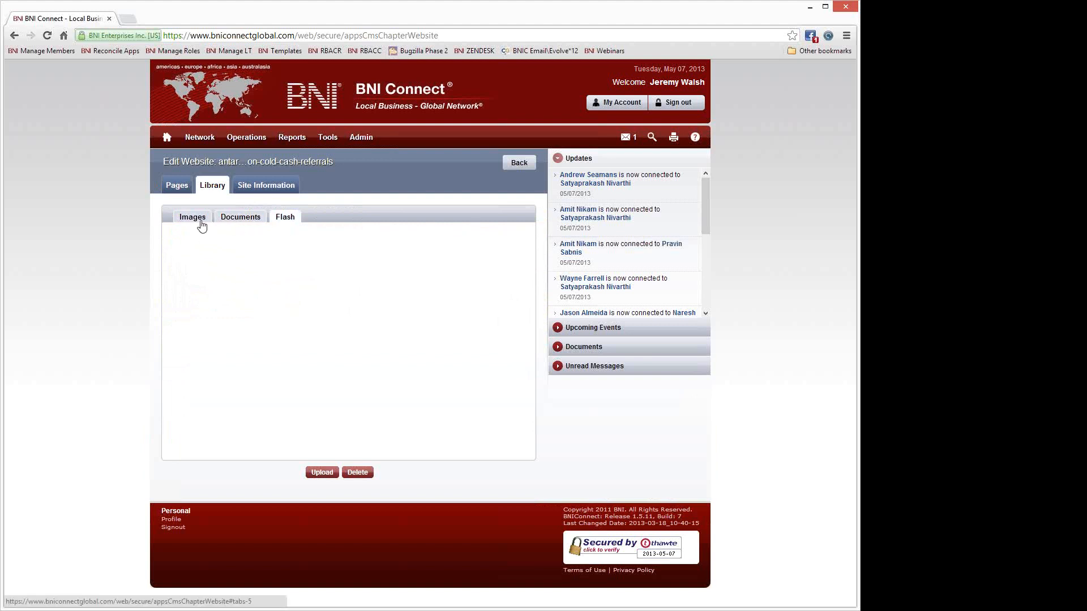
click(199, 224)
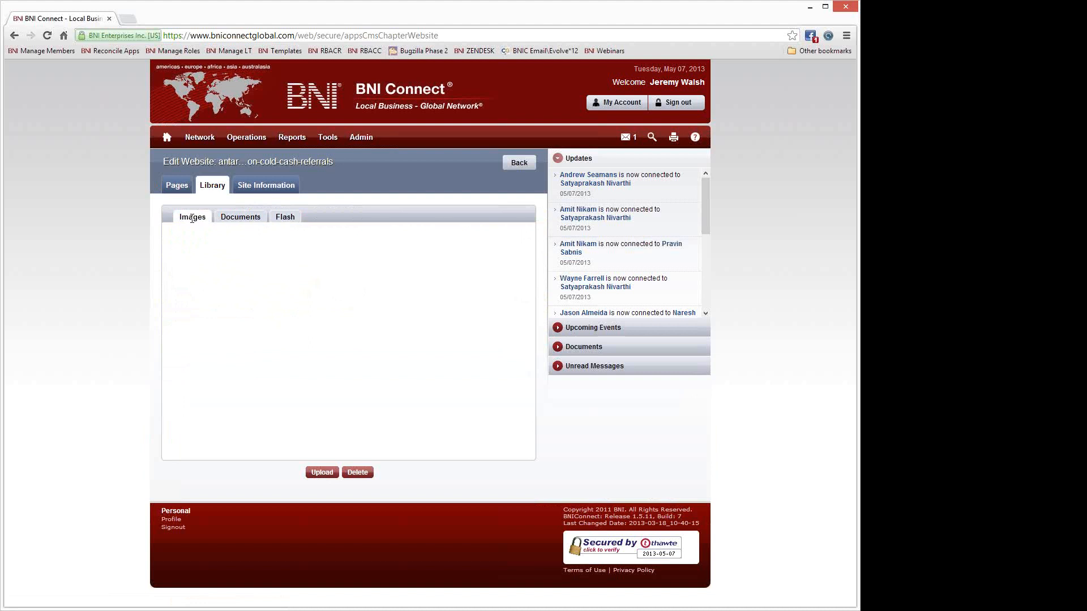
Step: Upload BNILOGO.jpg from the ZenPics folder in Dropbox to the website's image library
click(322, 474)
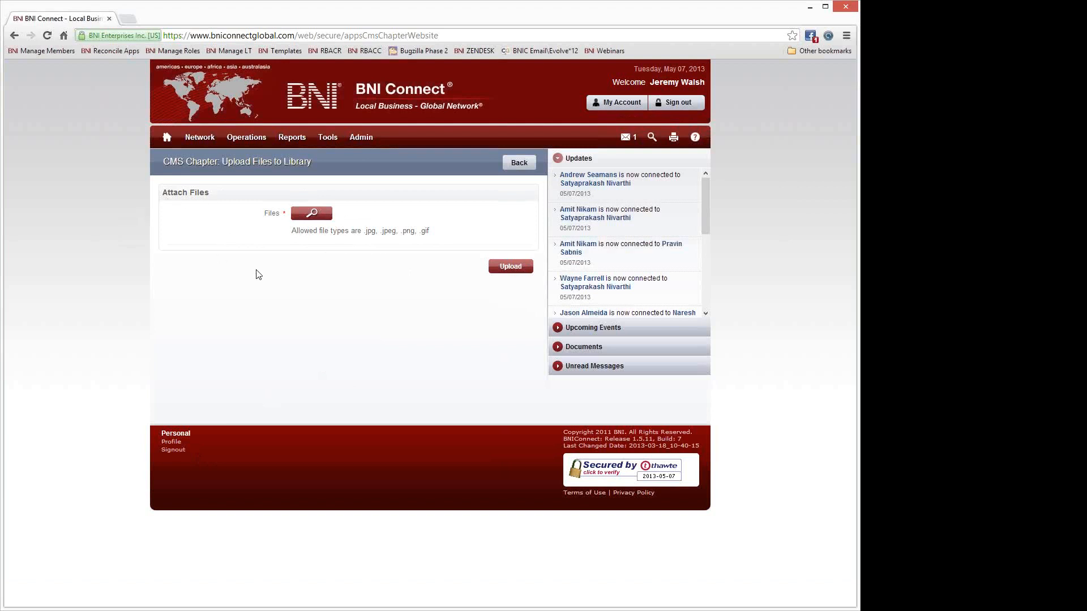
click(313, 215)
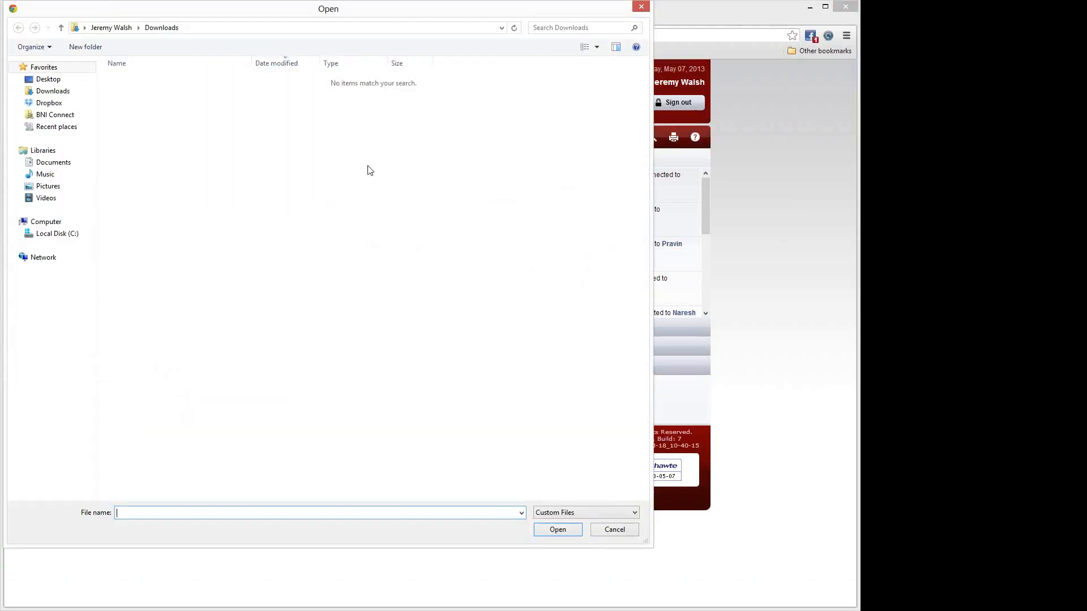
drag(326, 14, 382, 43)
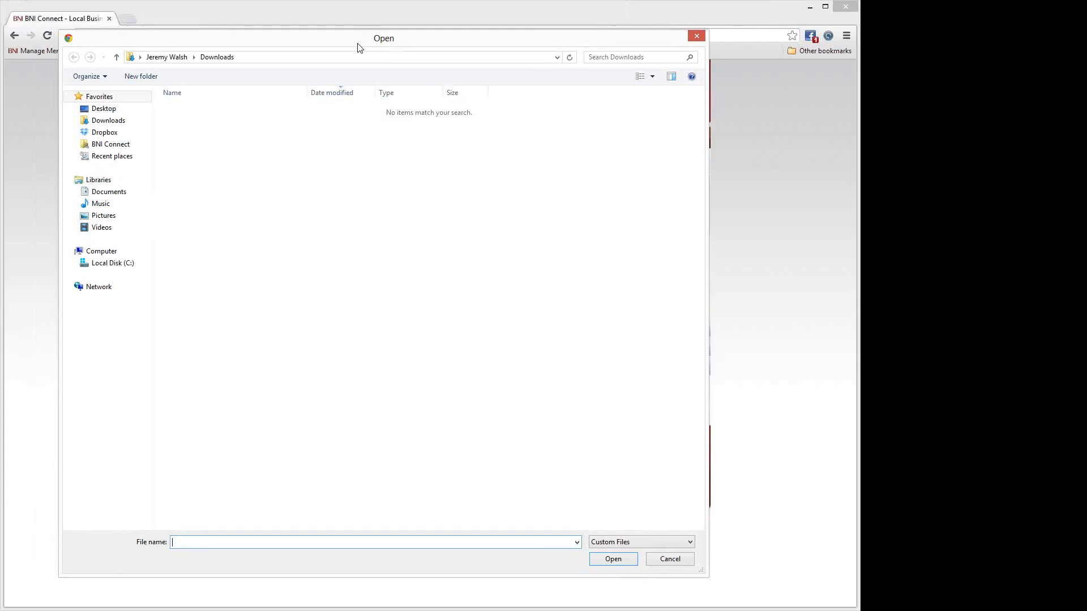
click(99, 133)
click(235, 359)
scroll(234, 362, down, 5)
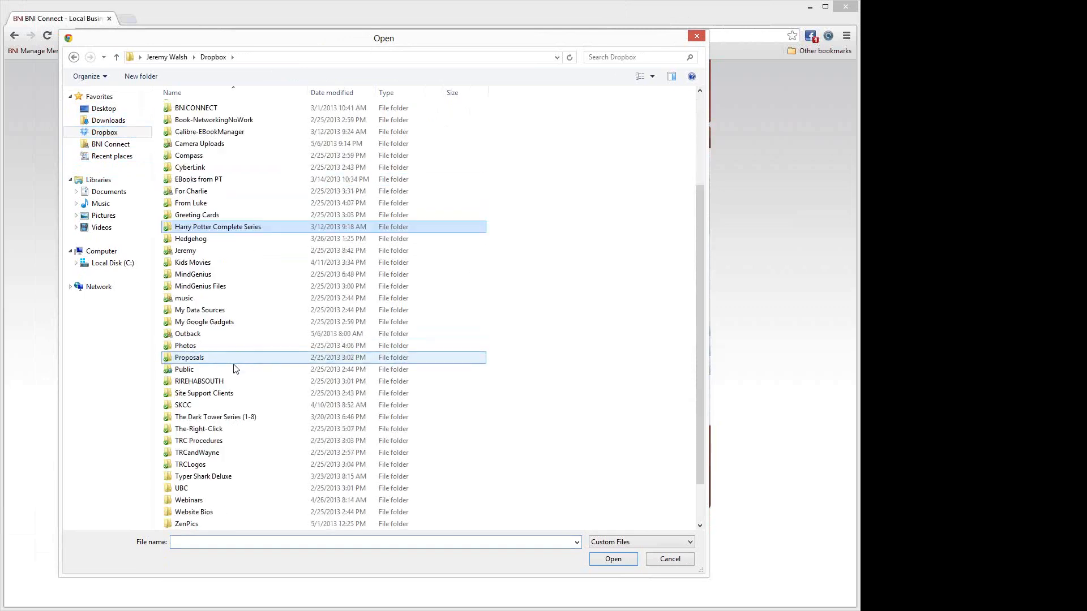
double_click(203, 477)
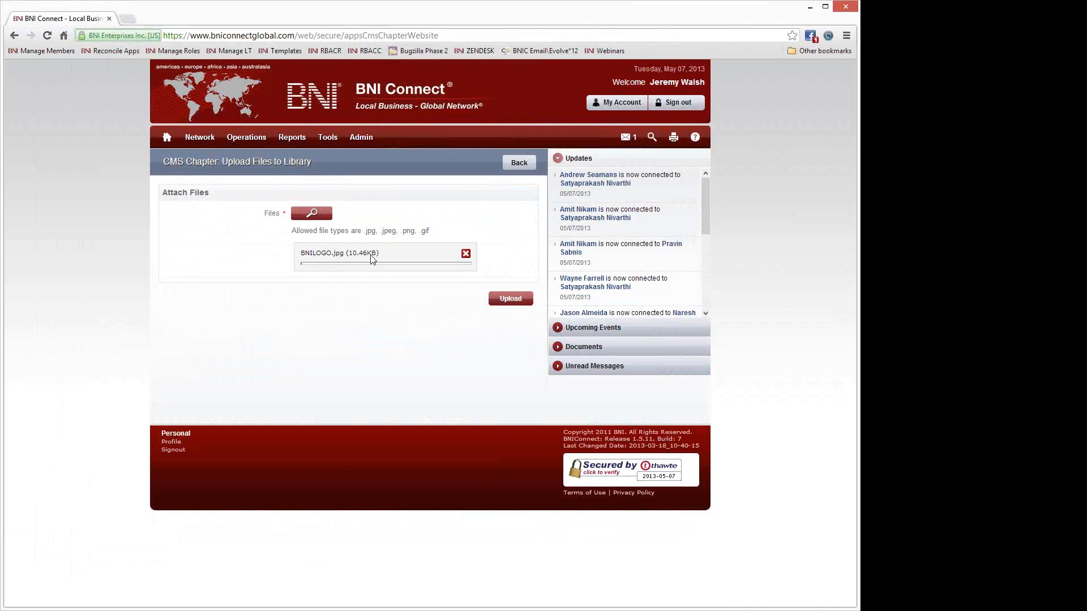
click(510, 300)
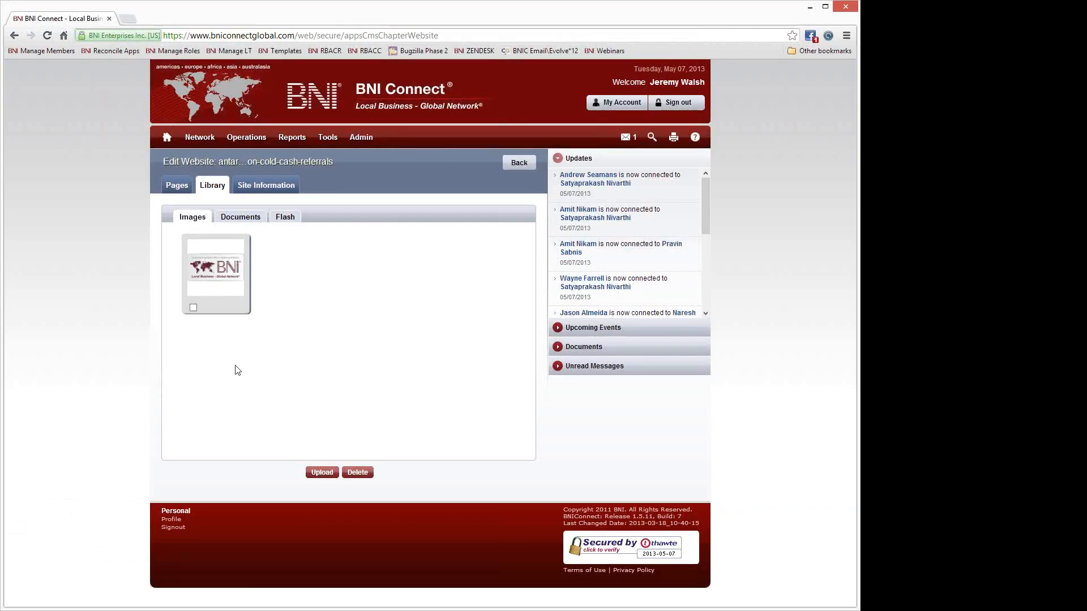
Step: Upload the Facebook icon image FBIICON.jpg from ZenPics to the image library
click(322, 473)
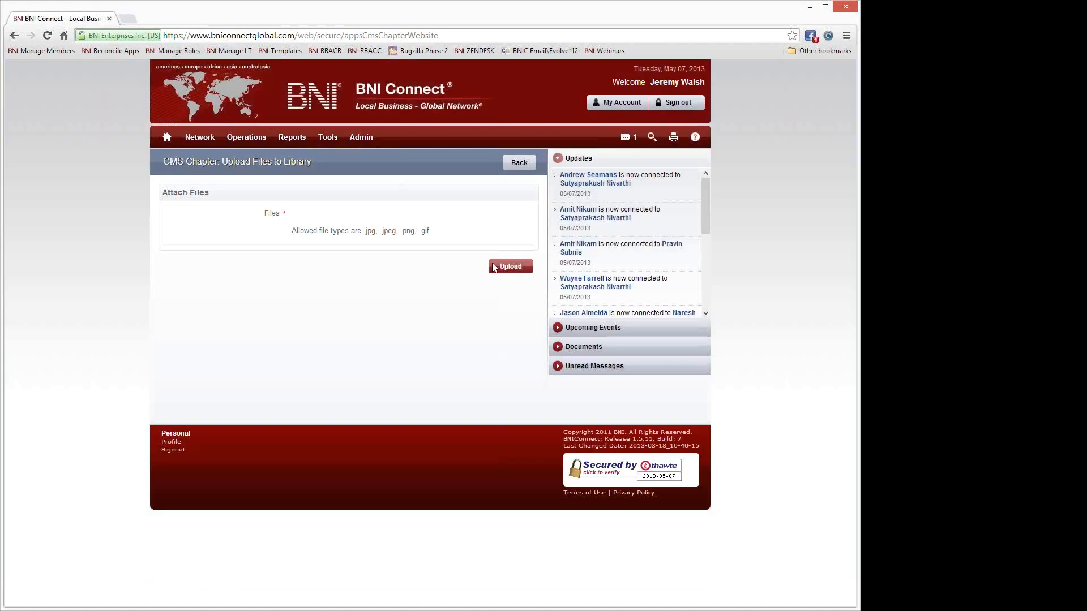
click(318, 214)
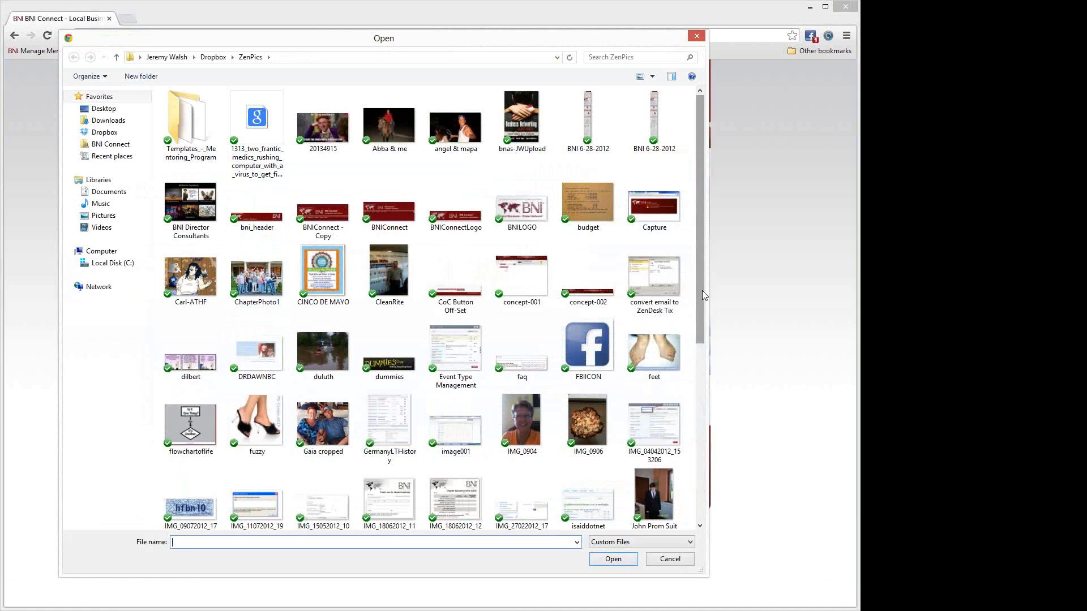
double_click(585, 353)
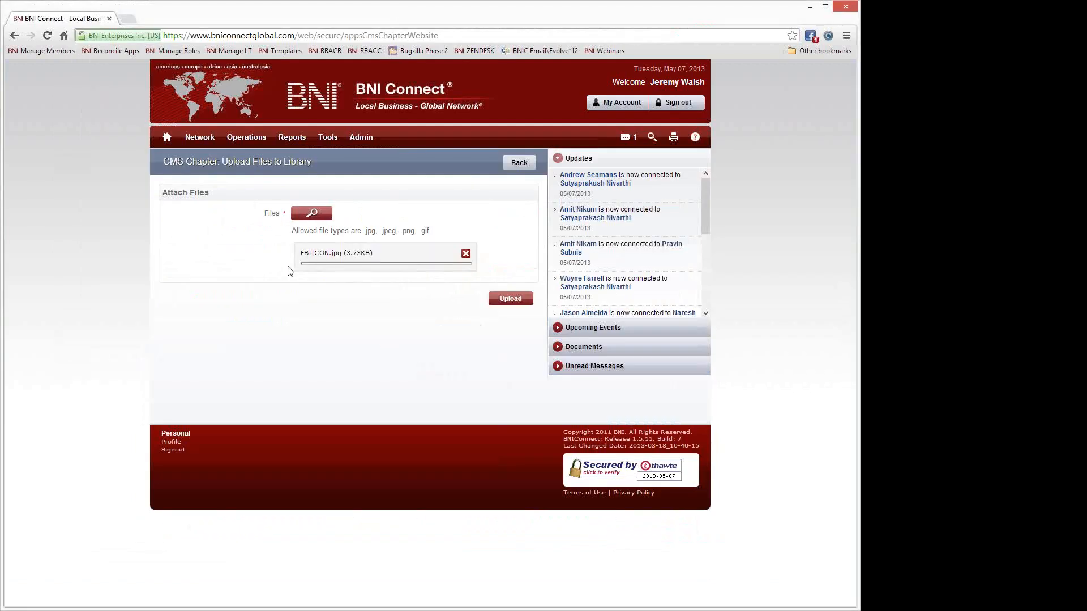
click(510, 300)
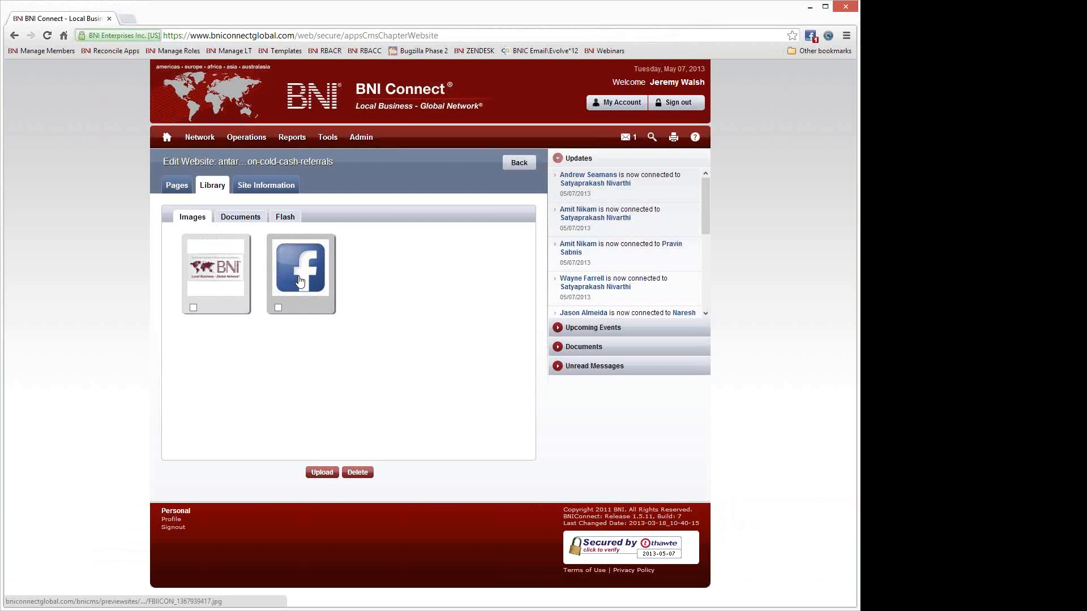
Step: Select the Facebook icon and the BNI logo in the image library, and deselect both
click(278, 308)
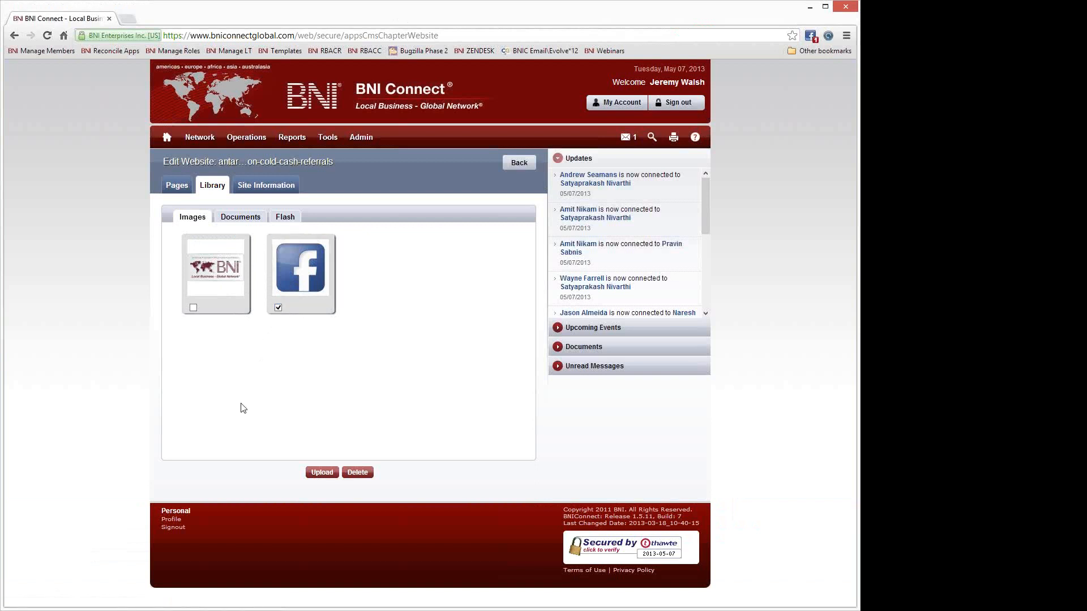
click(193, 308)
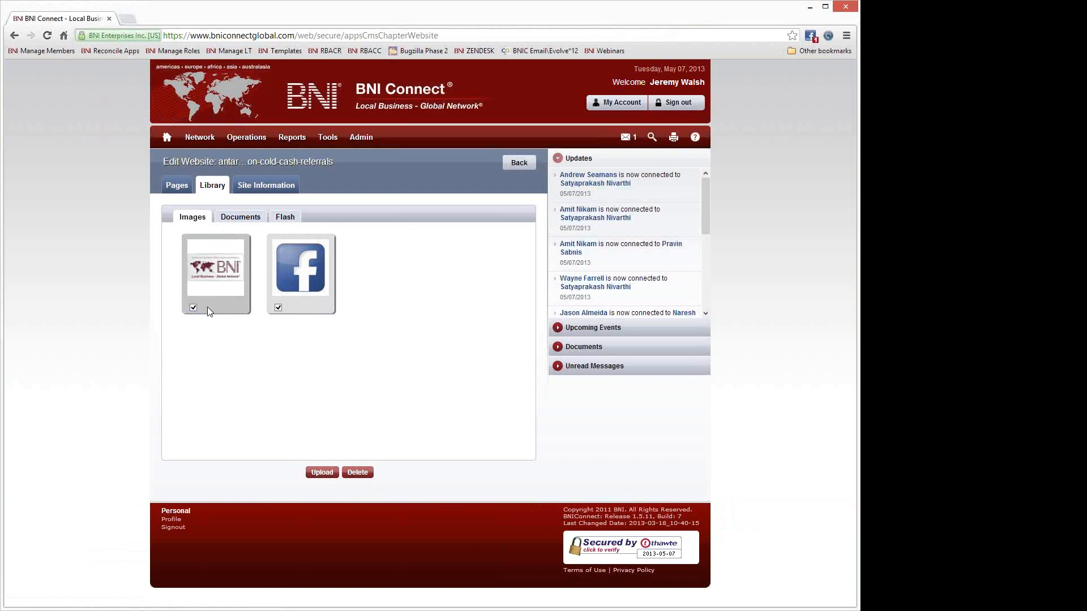
click(193, 307)
click(278, 308)
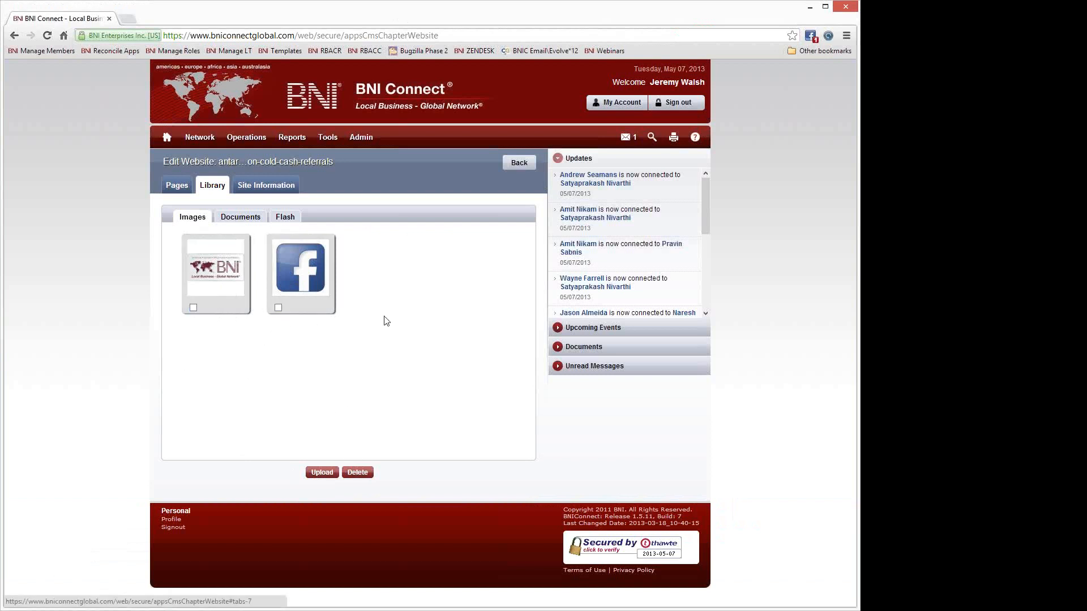
Step: In the site information, set the chapter folder name to "coldcash"
click(260, 188)
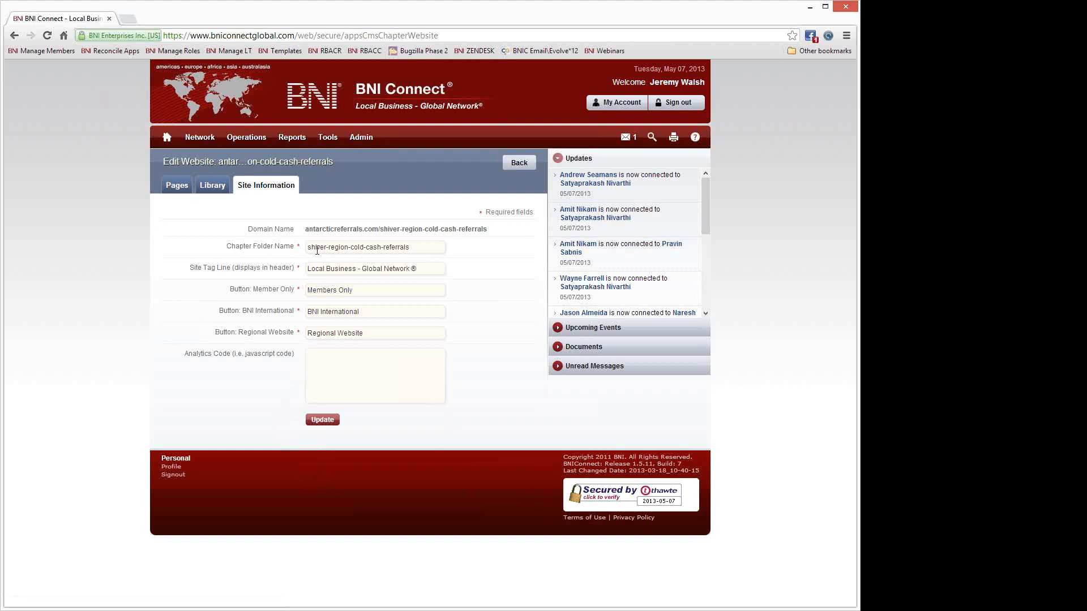
drag(345, 248, 295, 250)
drag(414, 247, 348, 250)
click(418, 247)
drag(414, 247, 307, 248)
text(coldcash)
click(373, 291)
Step: Open the BNI Wakefield website in a new browser tab to examine its short address, and return to BNI Connect
click(129, 20)
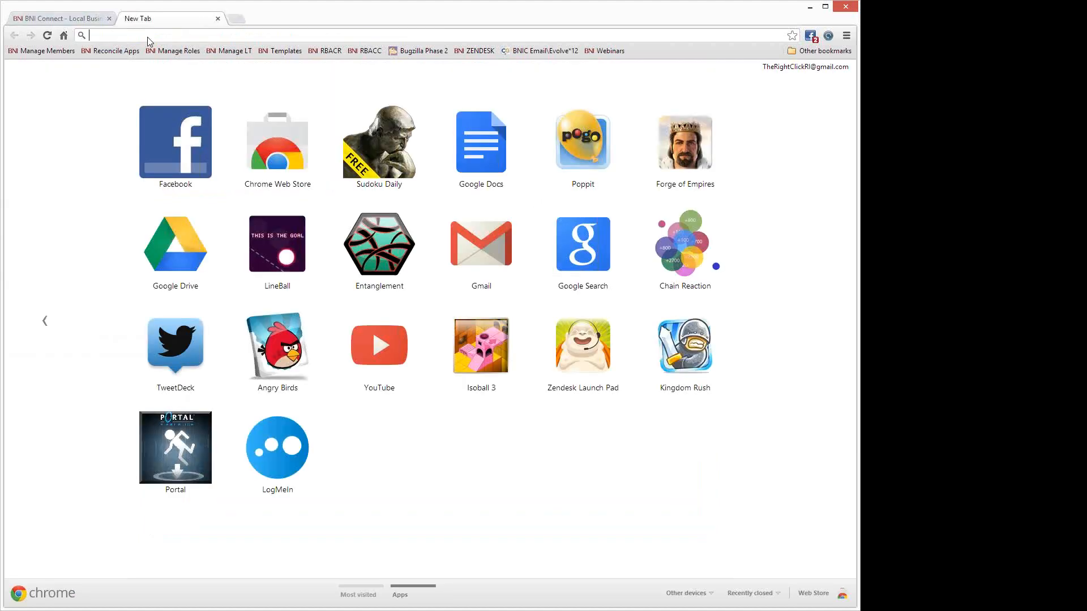
text(bniri)
click(136, 66)
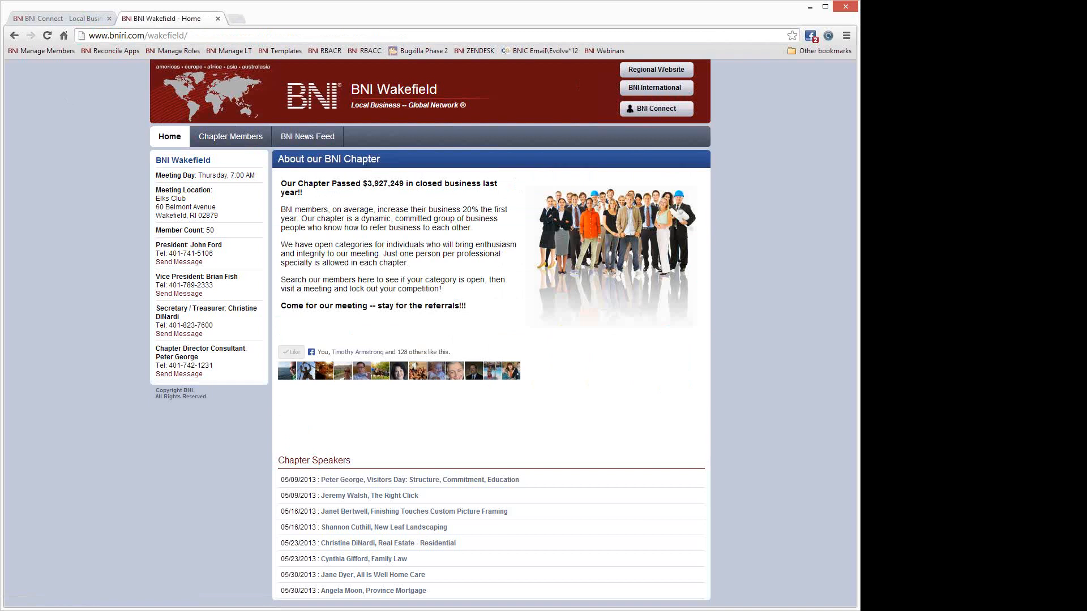
click(66, 19)
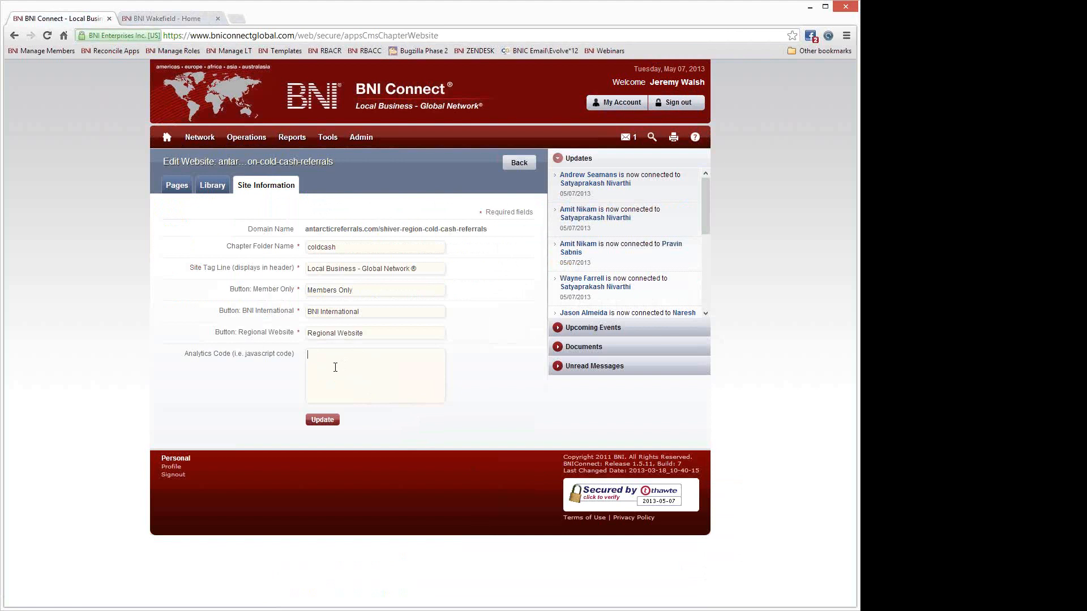
Step: Save the site information with the analytics code left blank, and check the website's preview before closing it
click(347, 374)
click(322, 420)
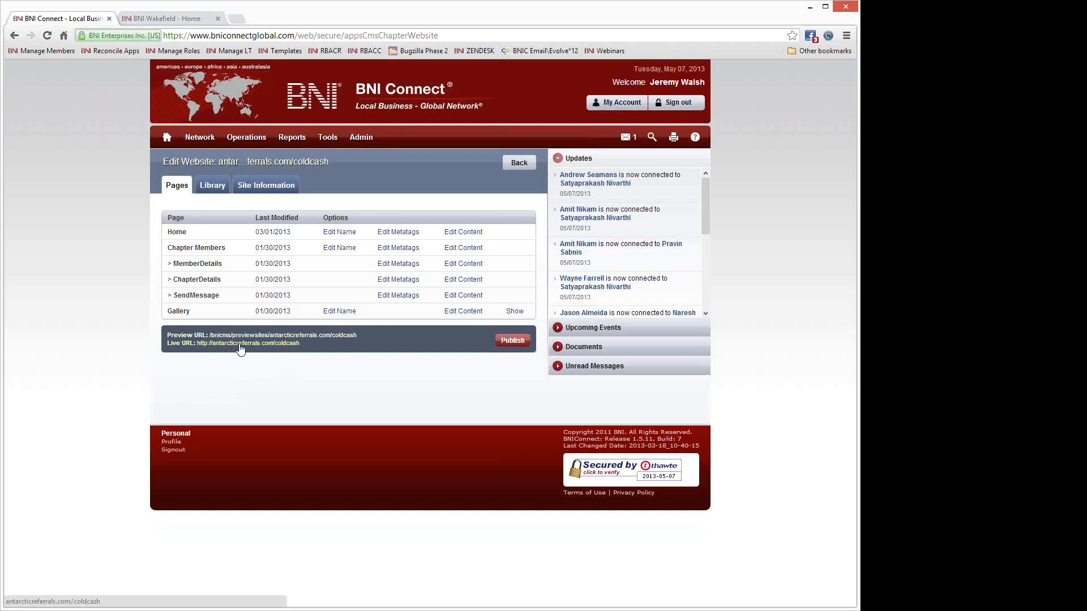
click(286, 336)
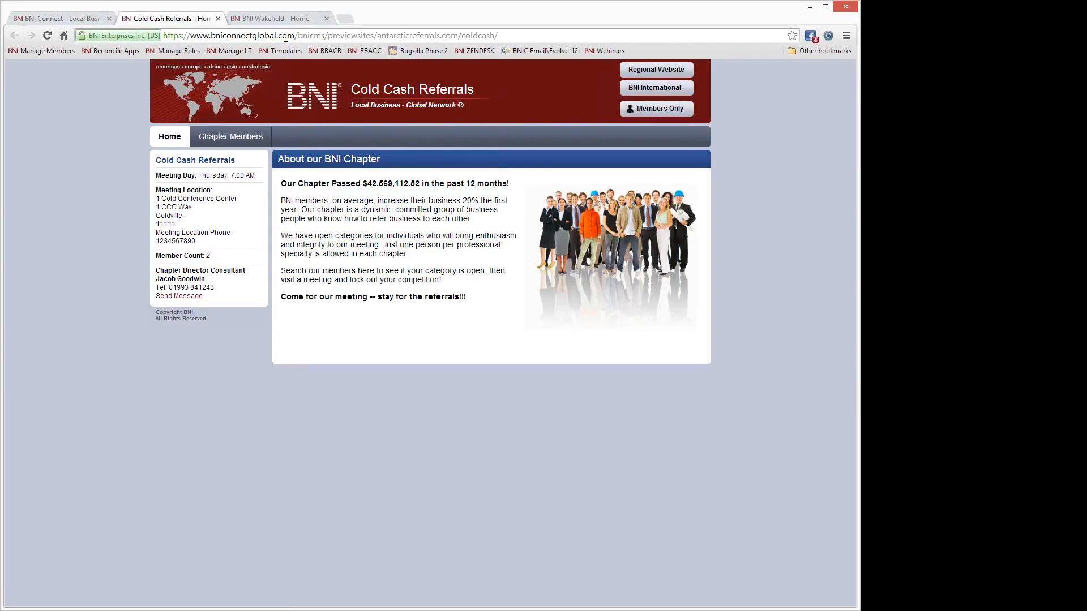
click(217, 18)
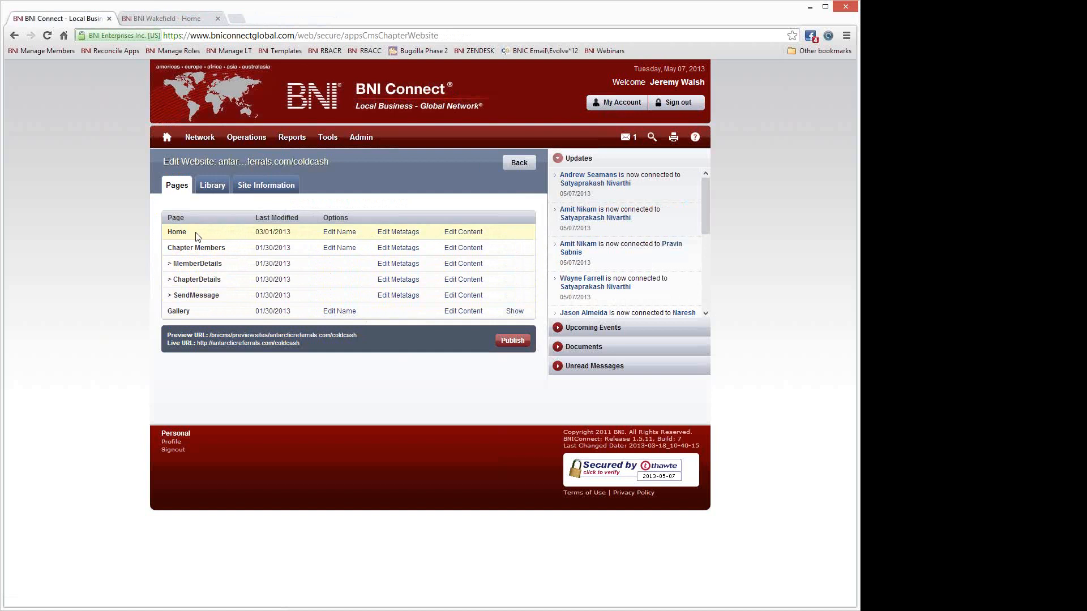
Step: Reopen the website preview, close the BNI Wakefield site, view the preview's Chapter Members and Home pages, and return to BNI Connect
click(258, 337)
click(327, 18)
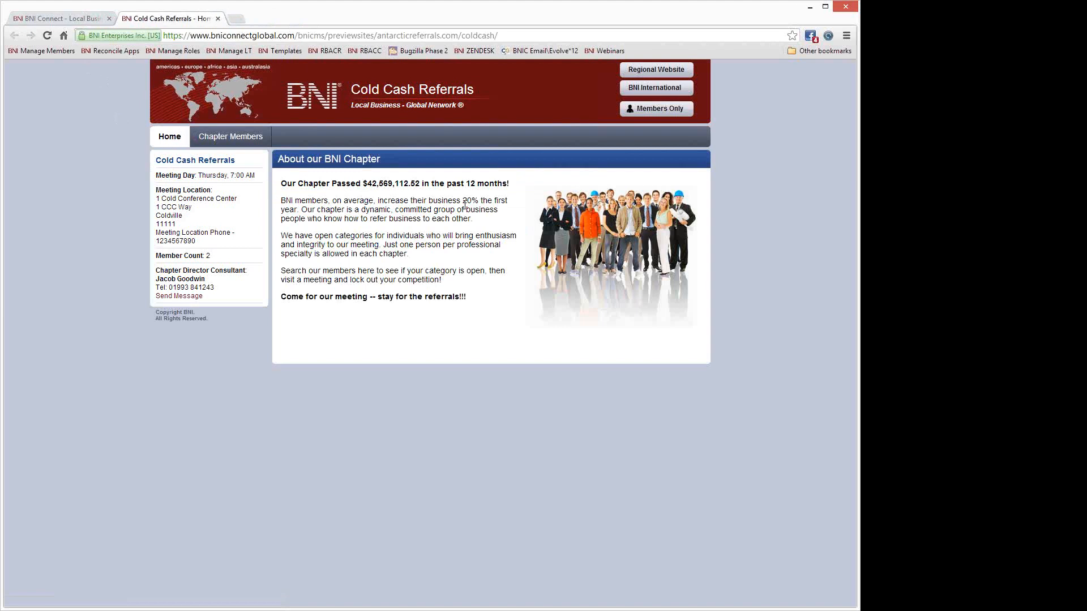
click(231, 139)
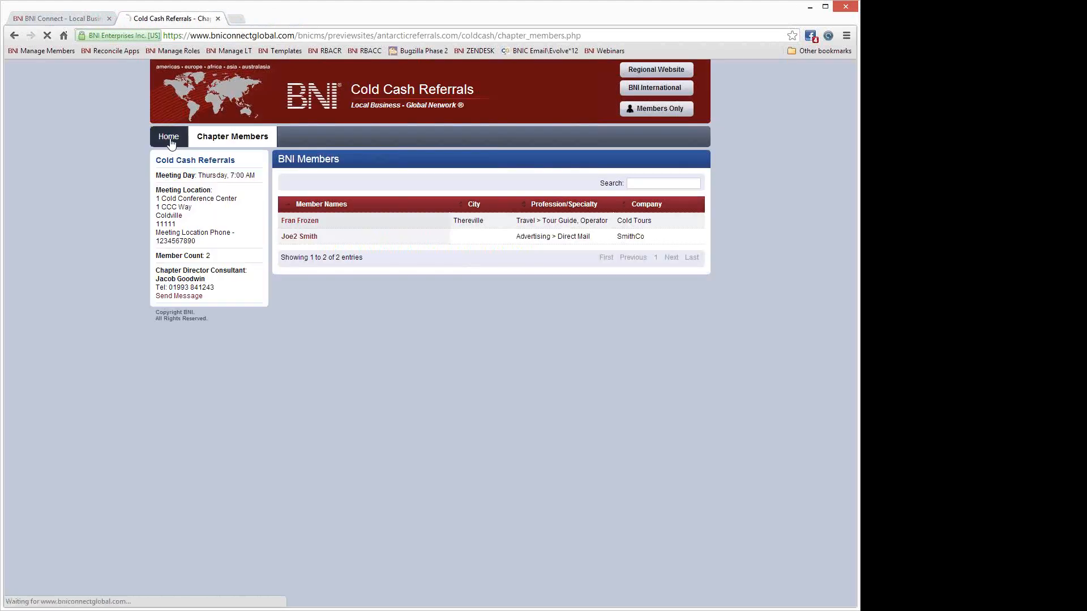
click(173, 138)
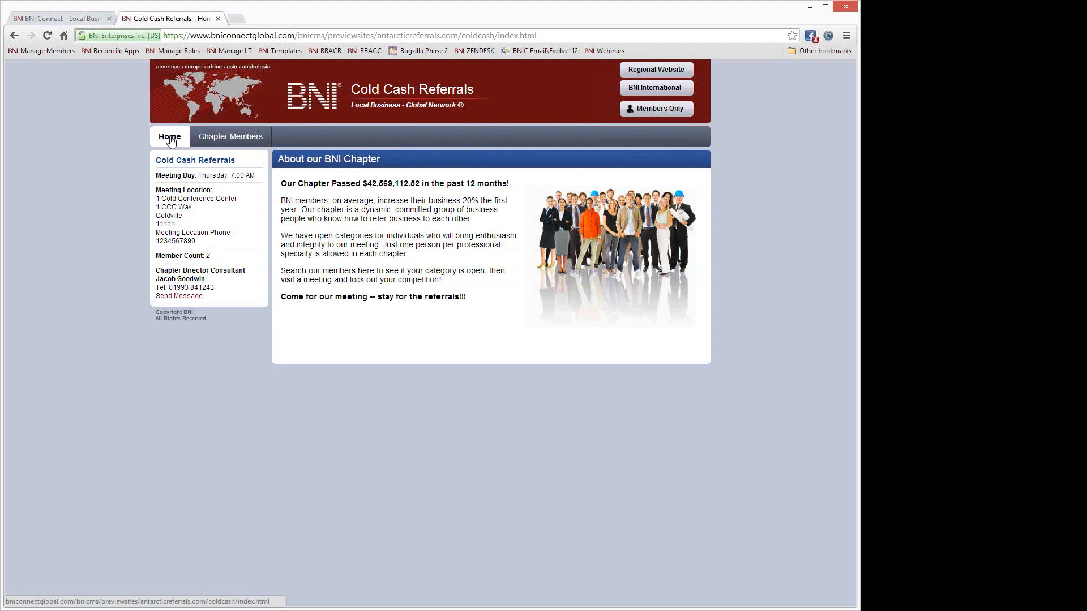
click(54, 20)
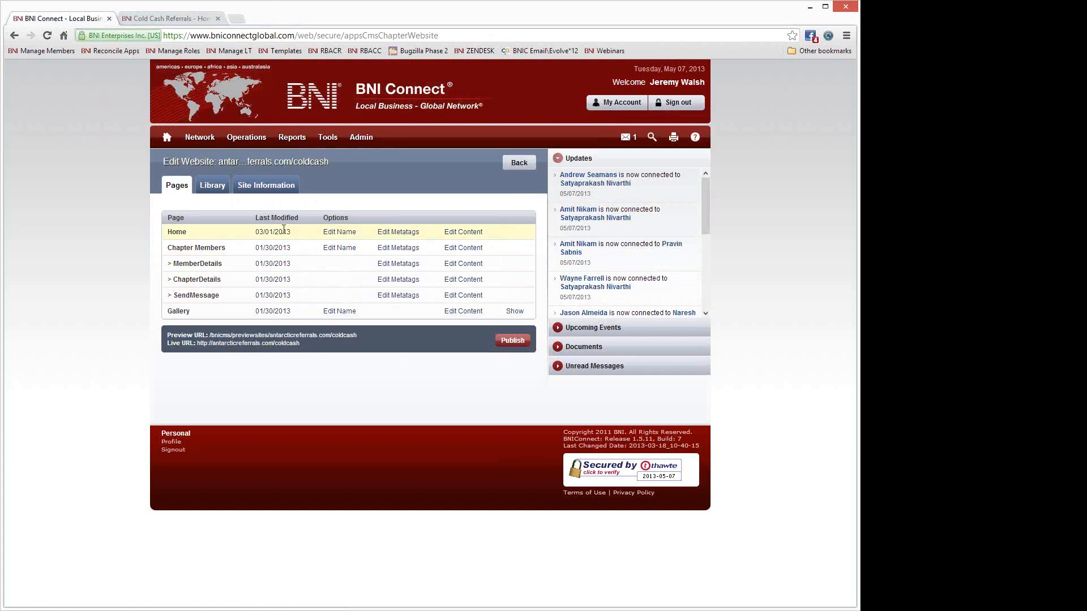
Step: Change the Home page's display name to "About Our Chapter" and submit it
click(339, 232)
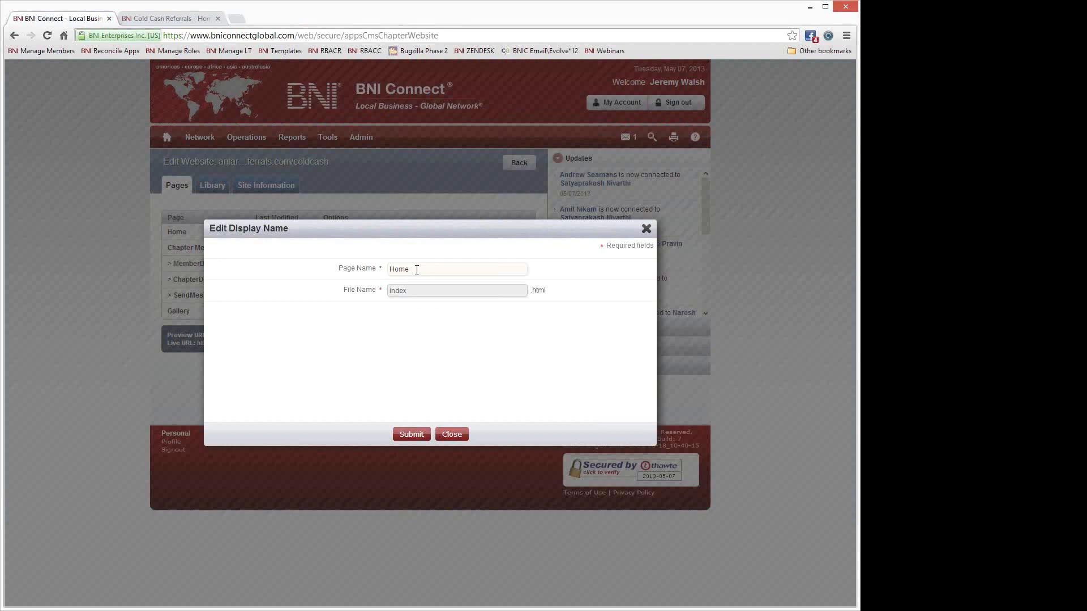
drag(417, 270, 389, 270)
text(About Our Chapter)
click(413, 435)
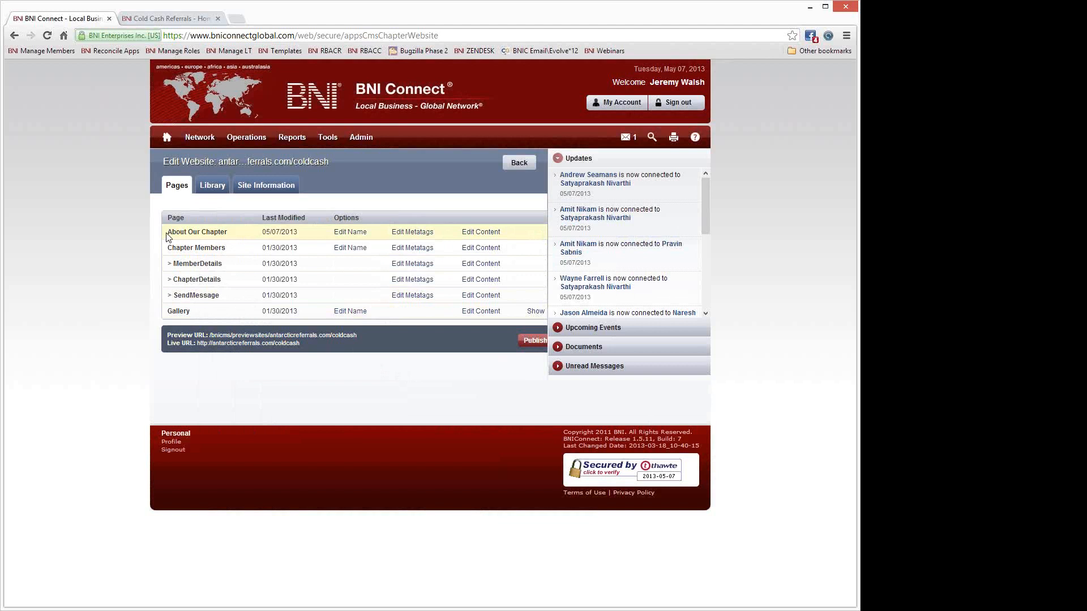
Step: Open the website preview and compare its menu with the listed About Our Chapter, Chapter Members and Gallery pages, returning to BNI Connect
drag(168, 234, 232, 235)
click(286, 338)
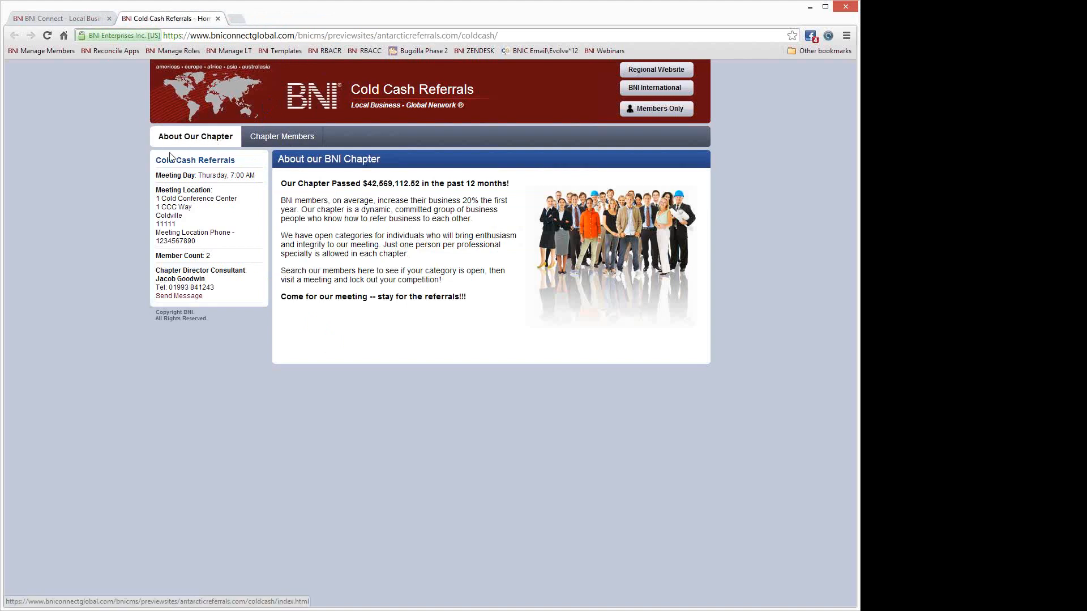
click(62, 19)
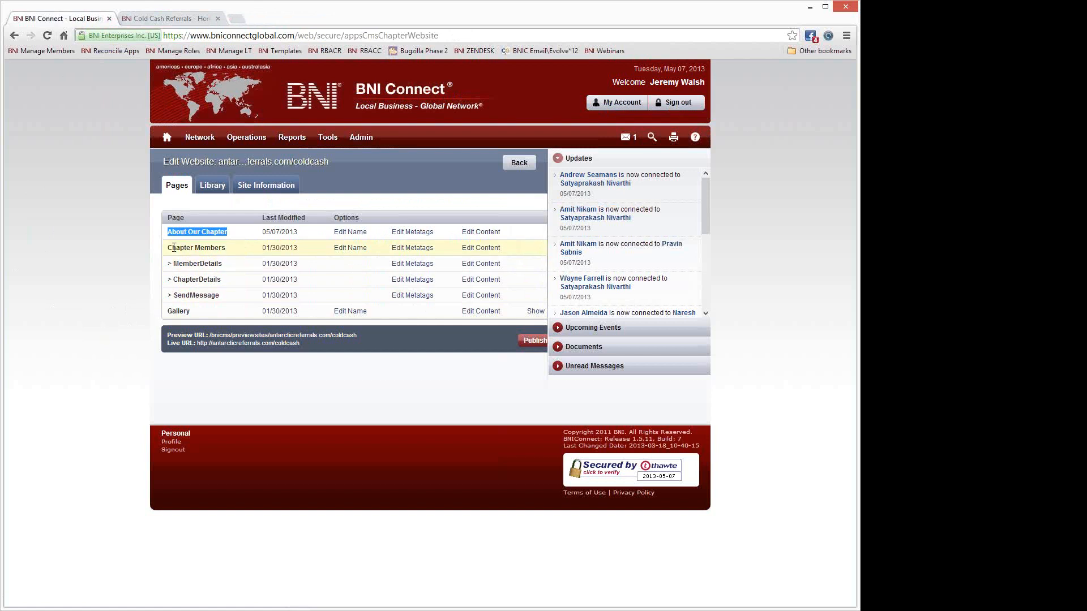
drag(168, 248, 226, 248)
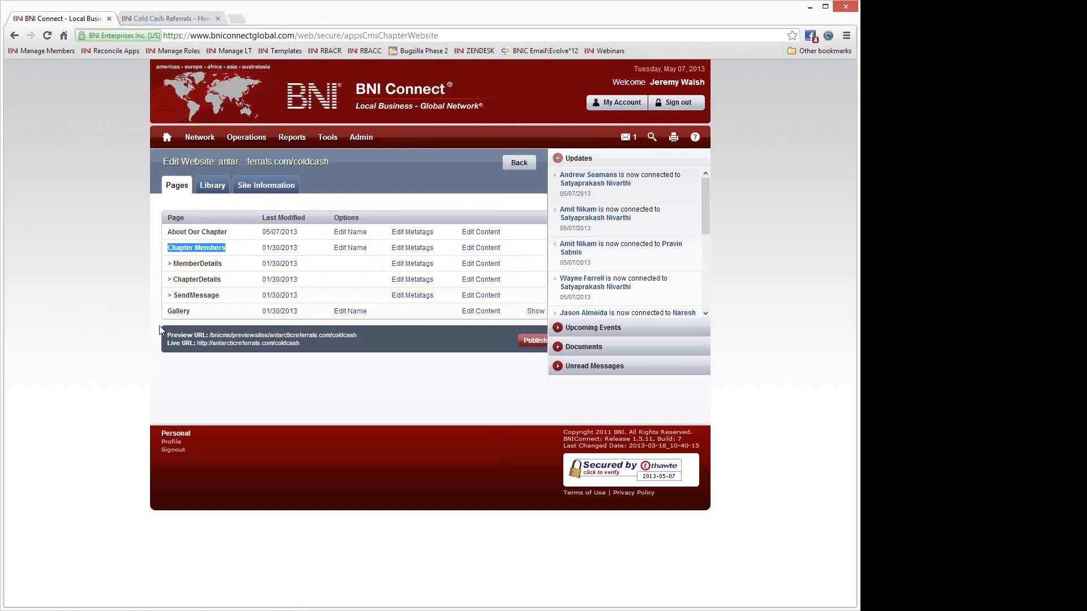
drag(168, 312, 195, 313)
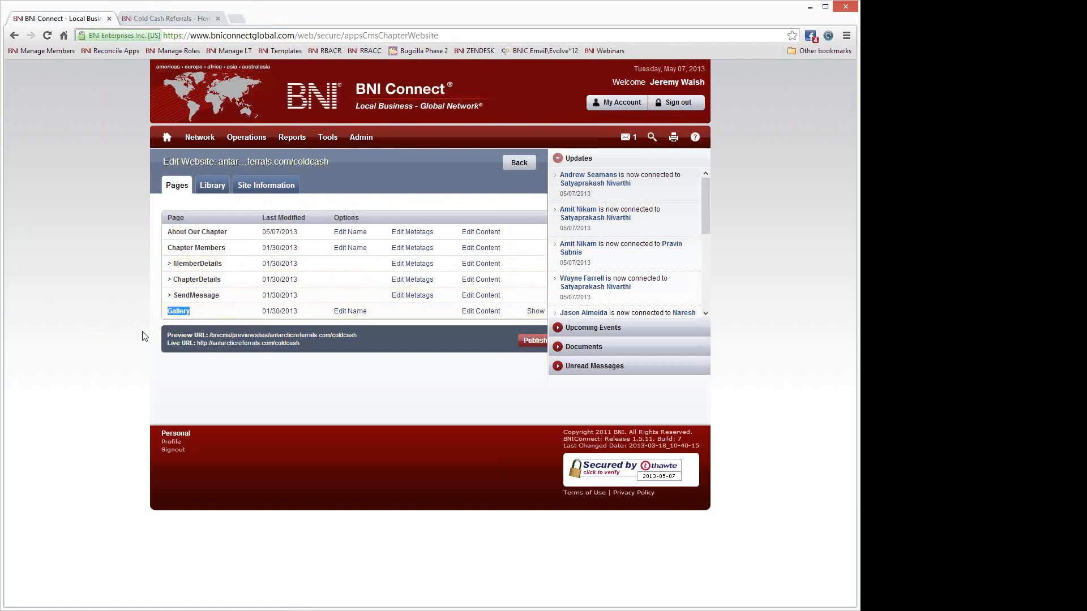
click(174, 19)
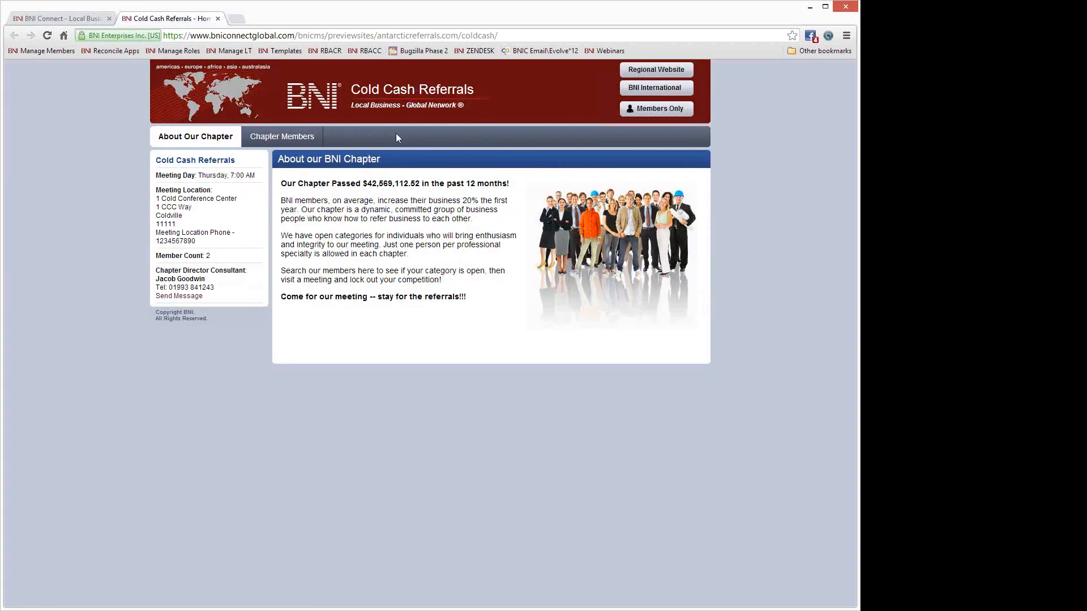
click(59, 18)
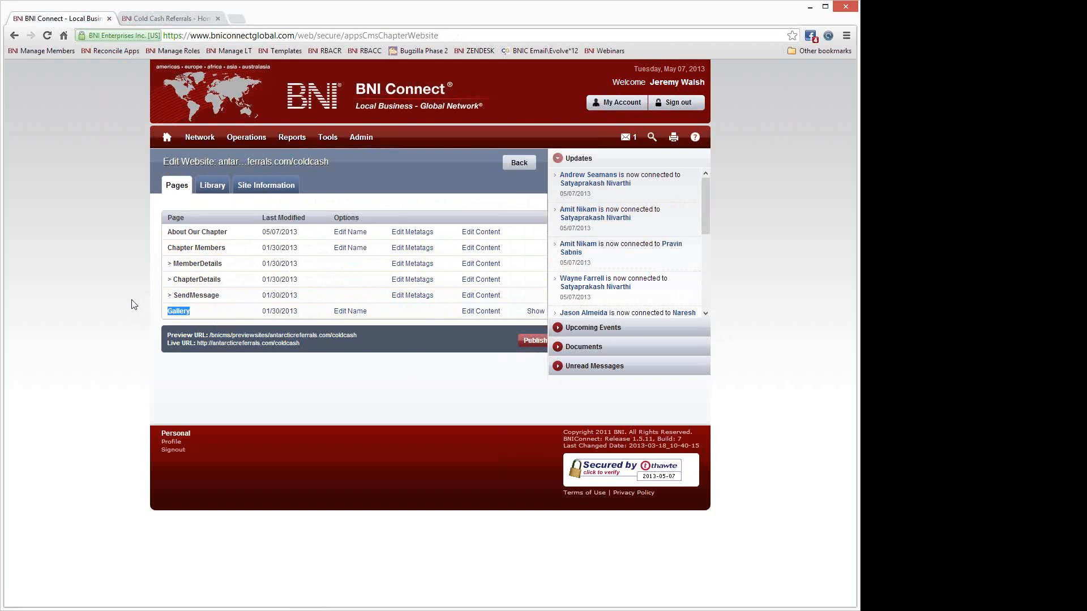
Step: Show the Gallery page on the website, check it in a fresh preview, and return to BNI Connect
click(536, 312)
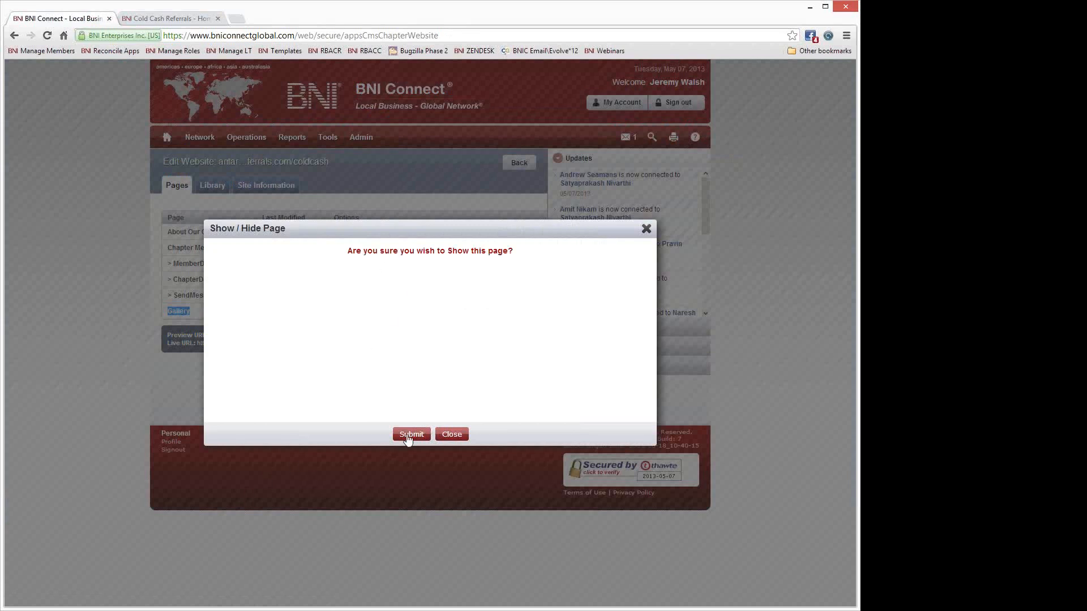
click(411, 435)
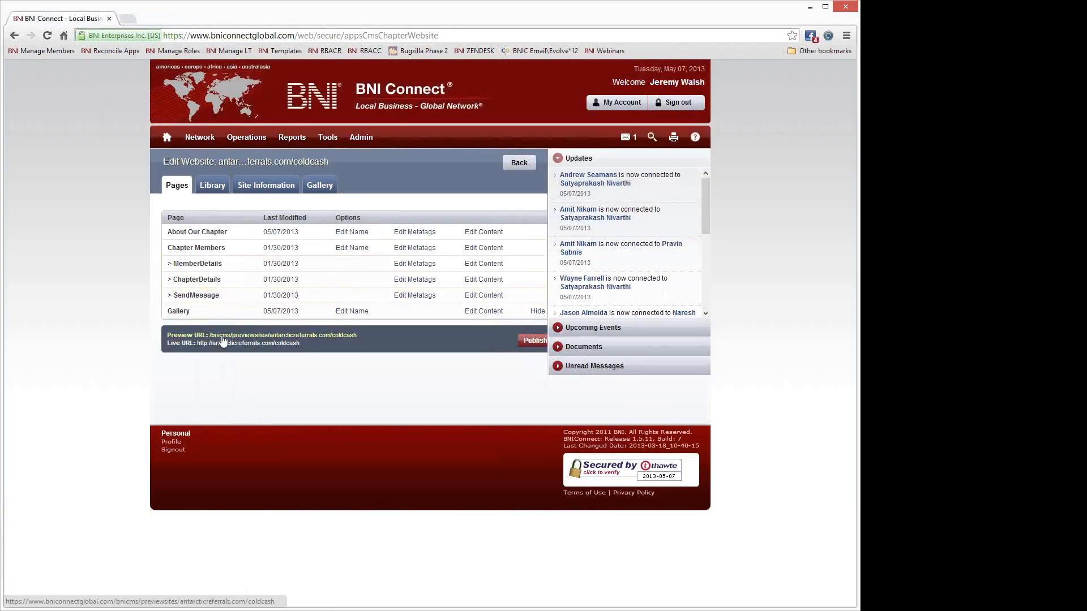
click(224, 335)
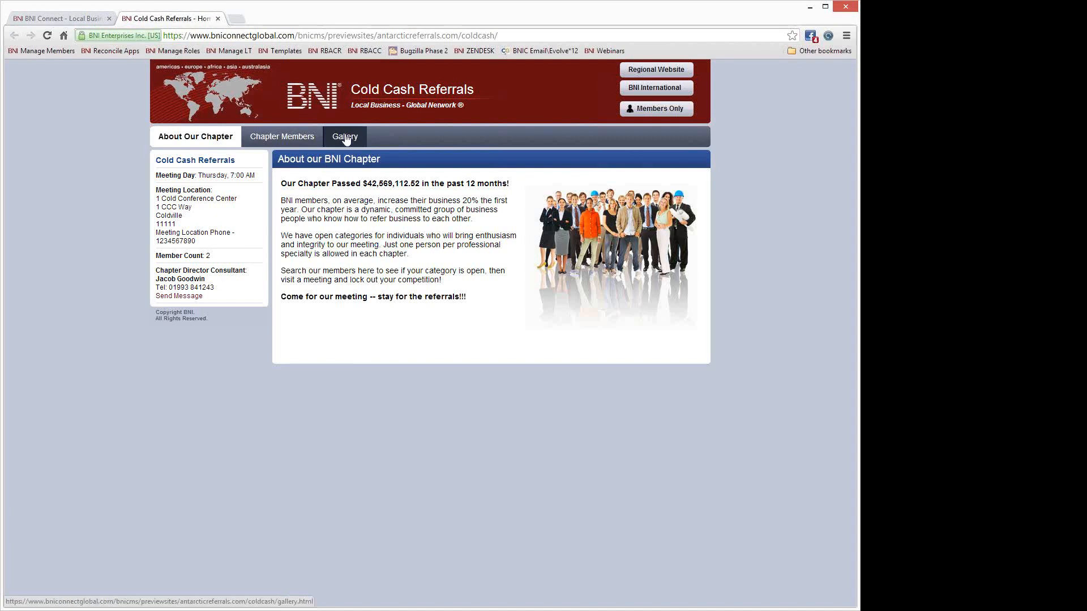
click(346, 139)
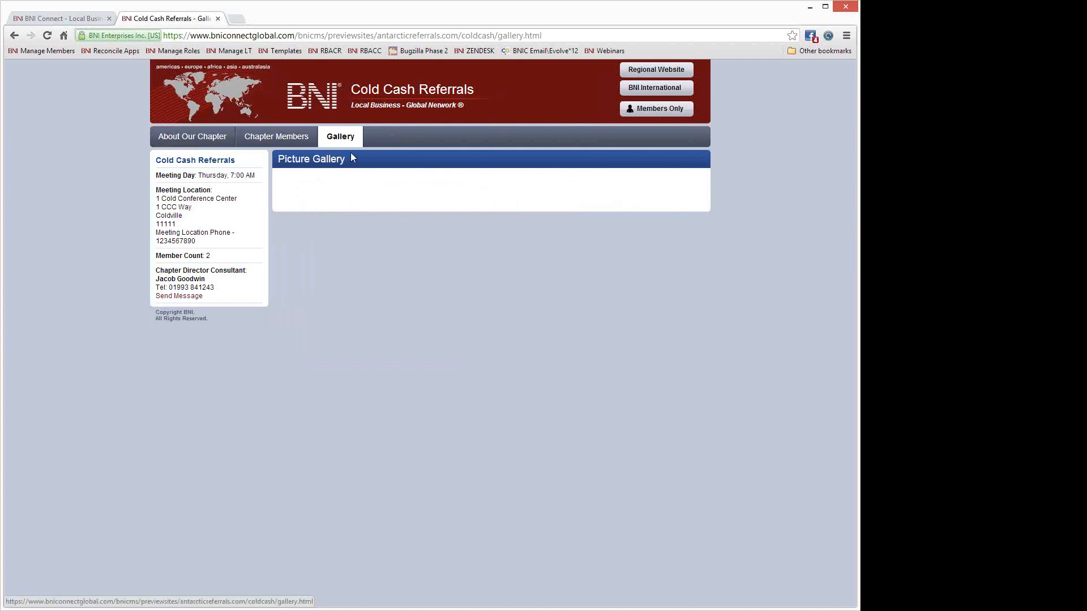
click(77, 21)
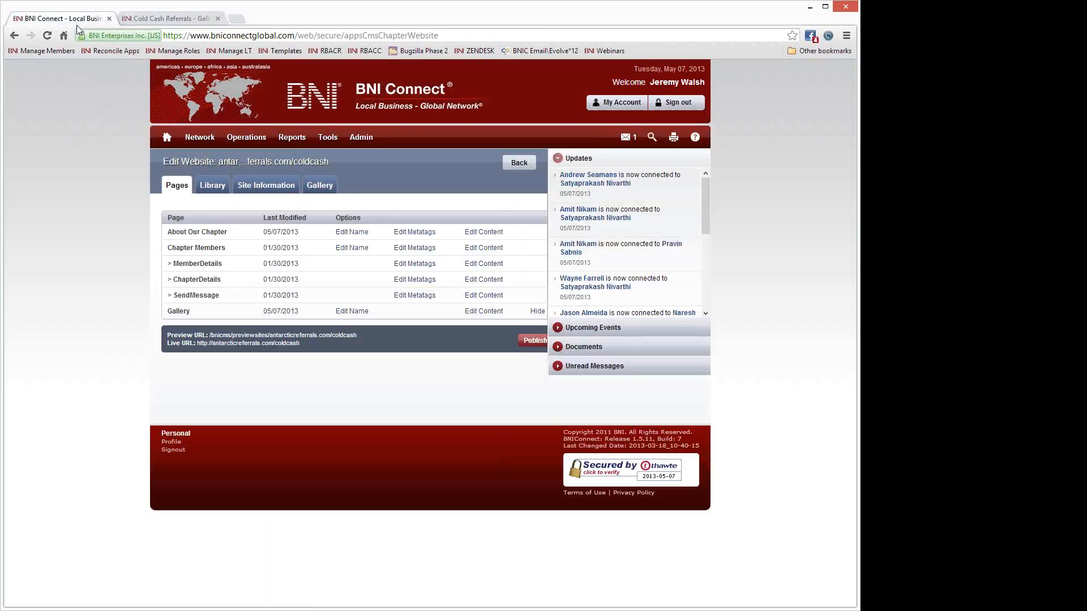
Step: Examine the website's gallery album section and the metatag fields of the About Our Chapter page, and close the metatags
click(323, 196)
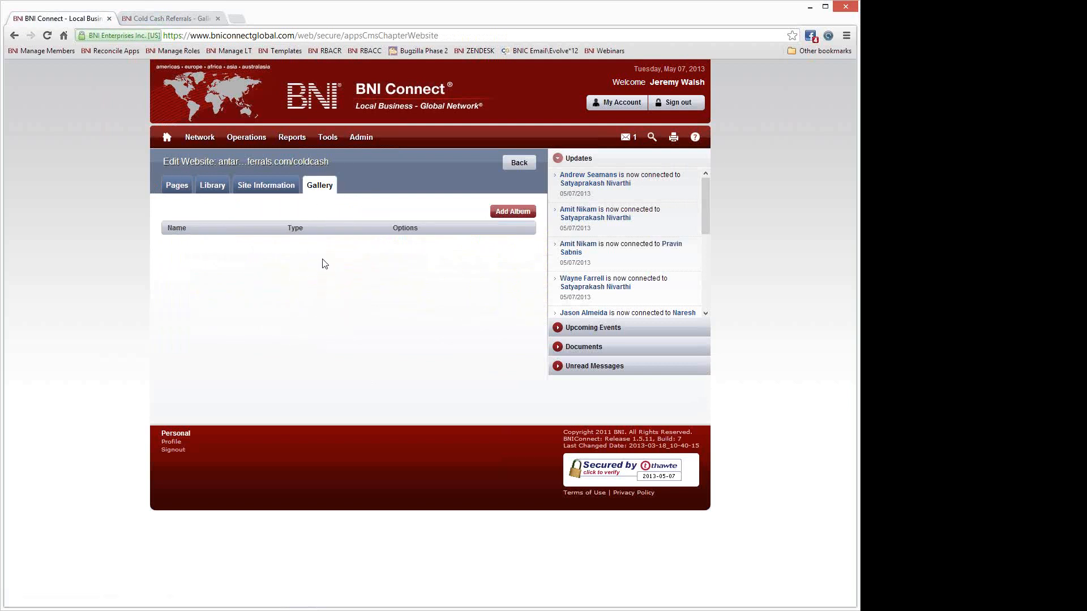
click(178, 190)
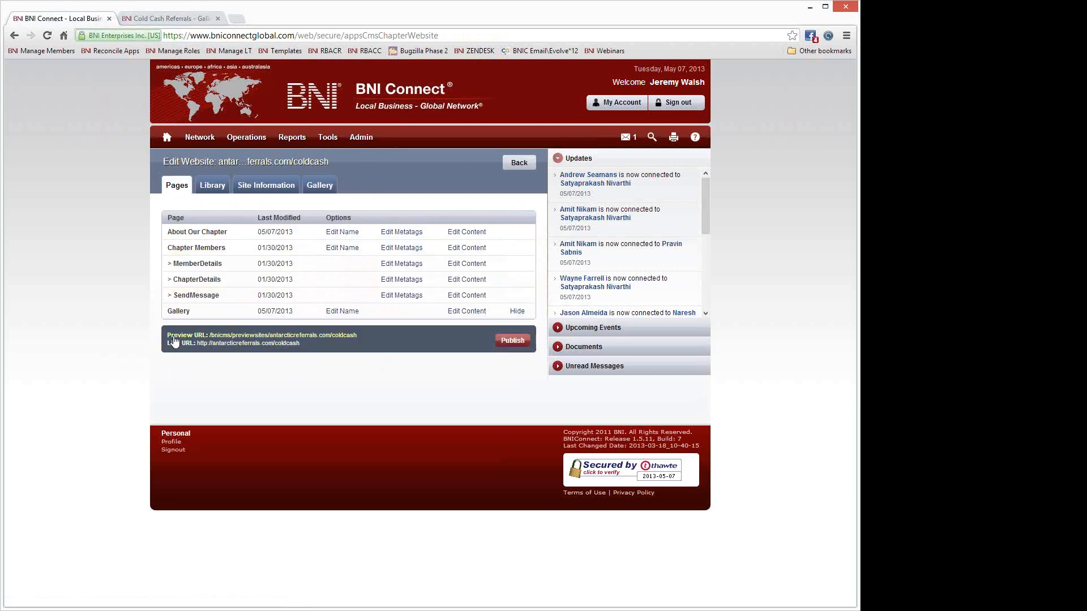
click(403, 237)
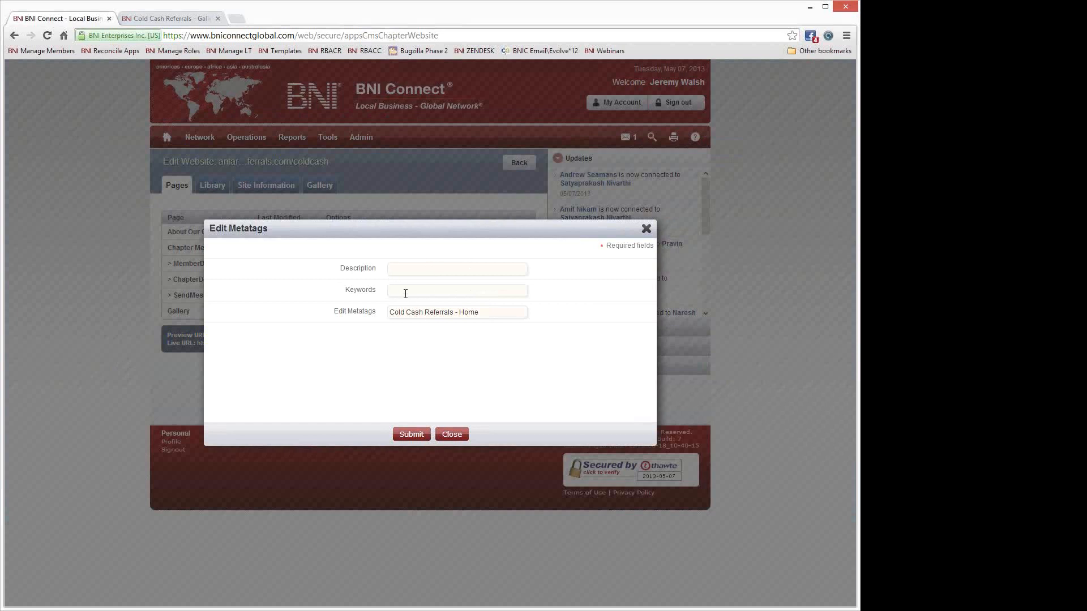
click(646, 228)
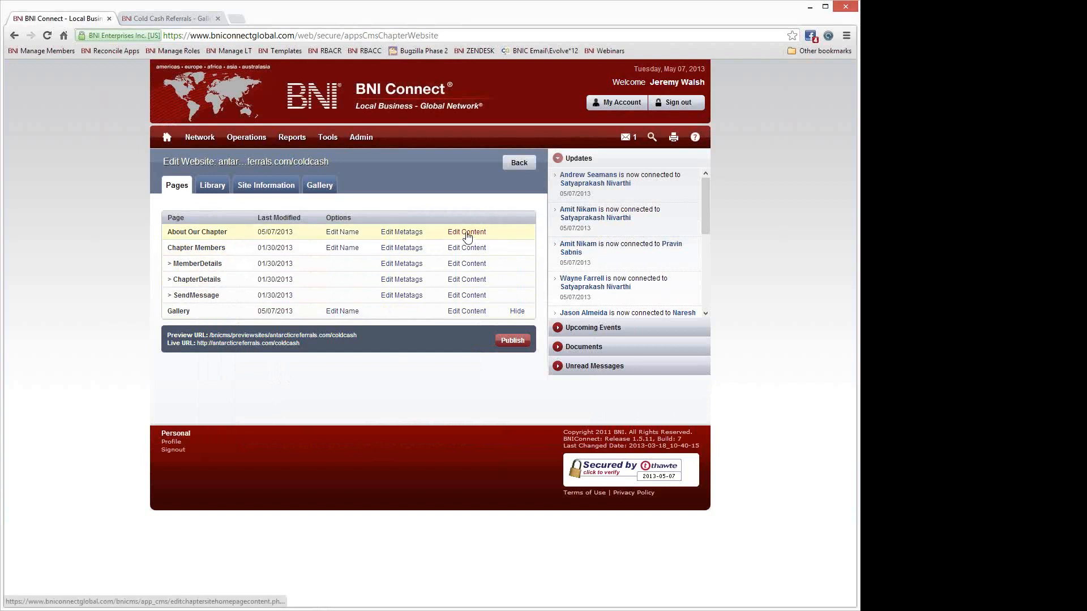
Step: Open the About Our Chapter page content for editing and examine the website address and page name in its header
click(467, 233)
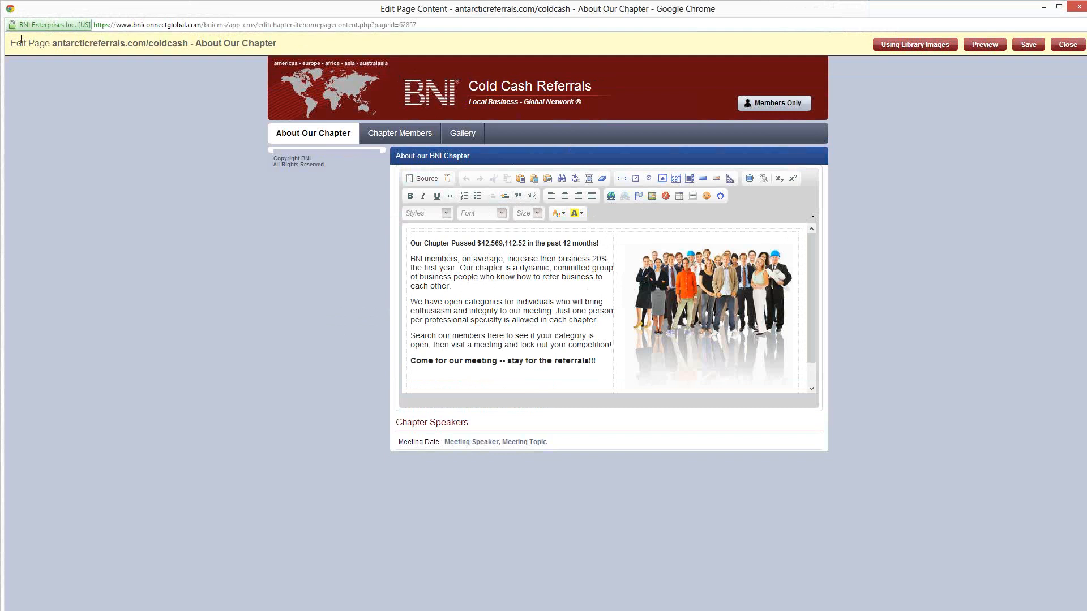
drag(11, 45, 91, 47)
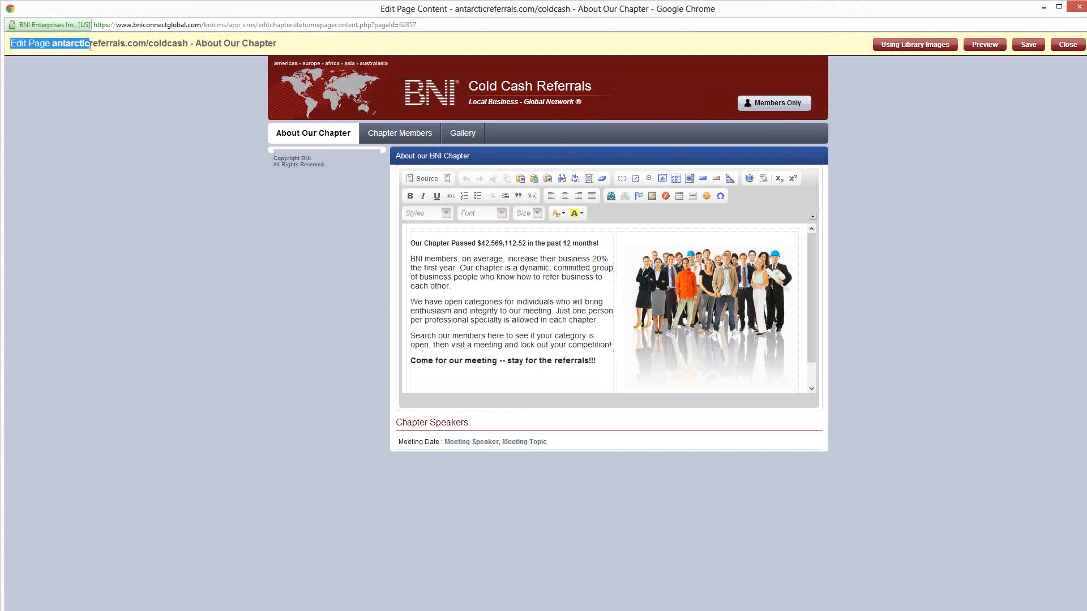
click(120, 40)
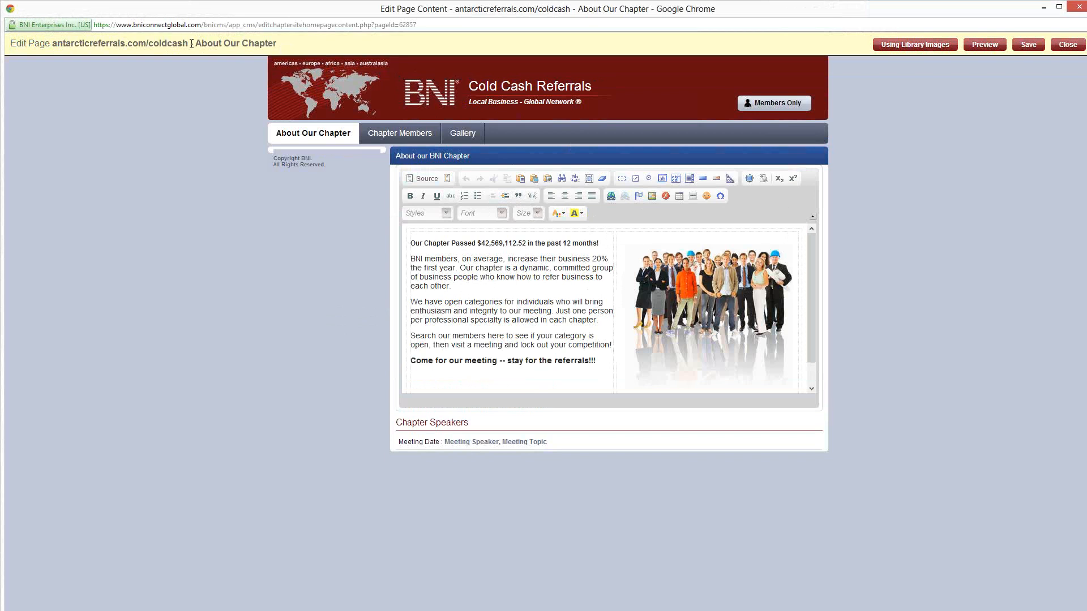
drag(191, 43, 139, 44)
drag(286, 47, 218, 77)
click(807, 59)
Step: Replace the page heading above the content editor with the placeholder text "hasdjk;c hjfd; hwefd h238[90h hjndcjkasncjk;s"
drag(497, 156, 395, 156)
text(hasdjk;c hjfd; hwefd h238[90h hjndcjkasncjk;s)
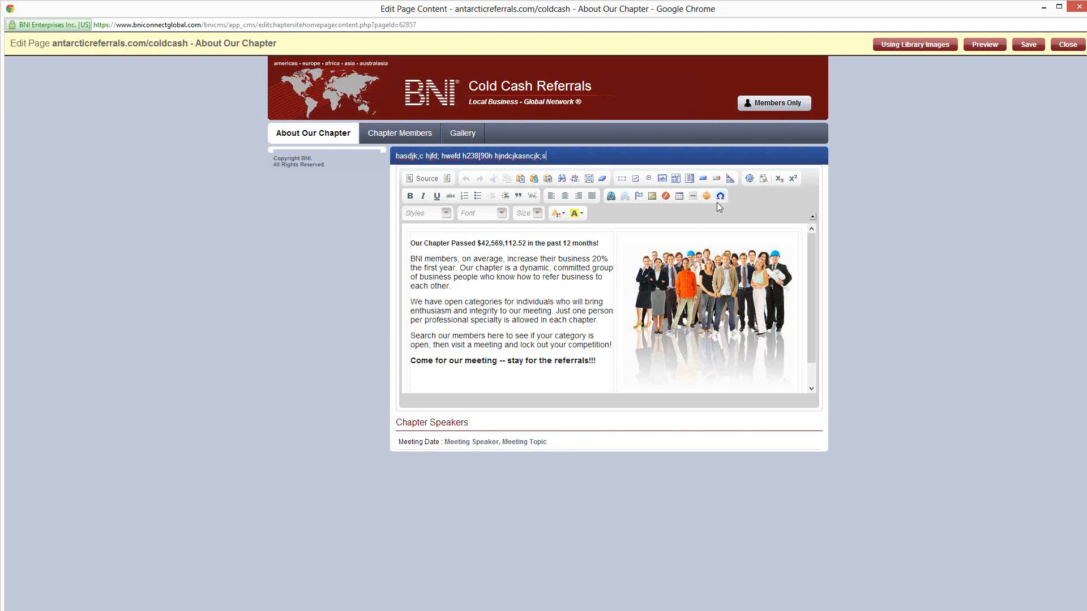
click(512, 274)
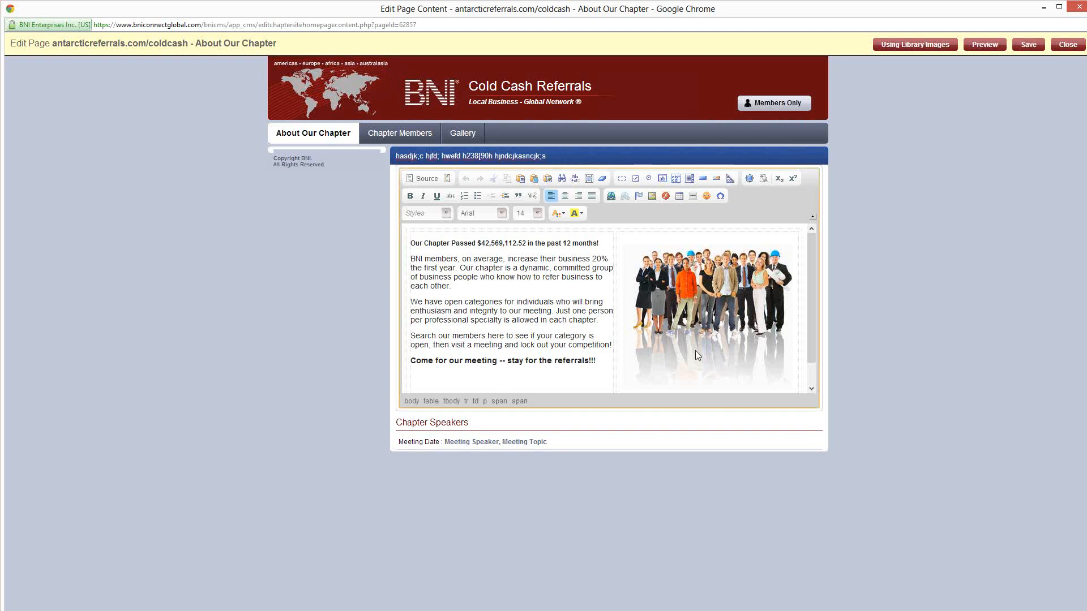
Step: Examine the chapter text and the group photo in the body of the About Our Chapter page
mouse_move(814, 261)
mouse_down()
mouse_move(815, 304)
mouse_move(811, 250)
mouse_up()
drag(519, 355, 467, 278)
click(722, 312)
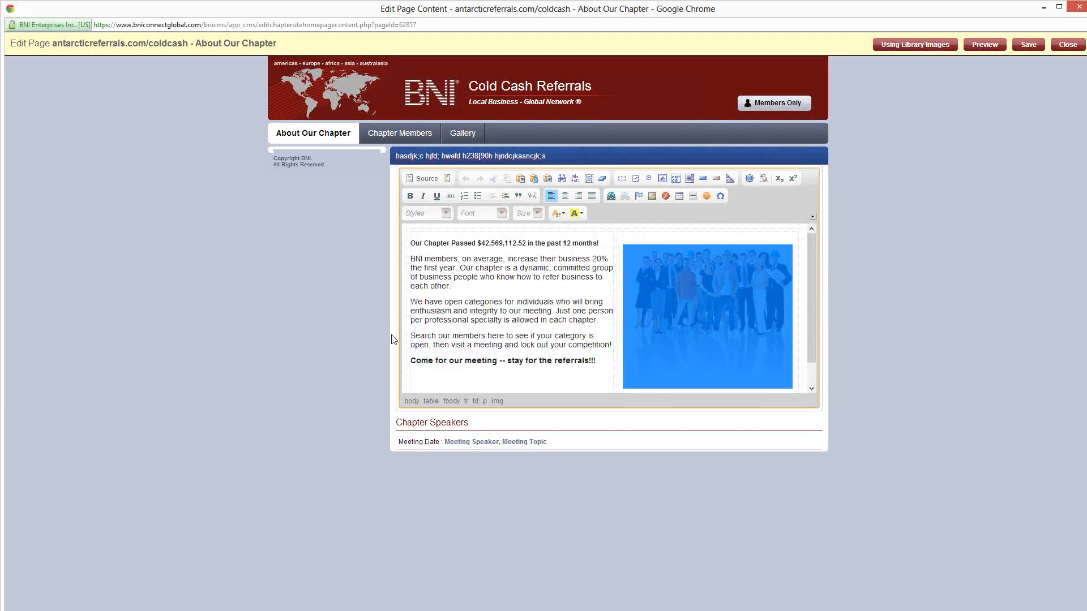
click(432, 320)
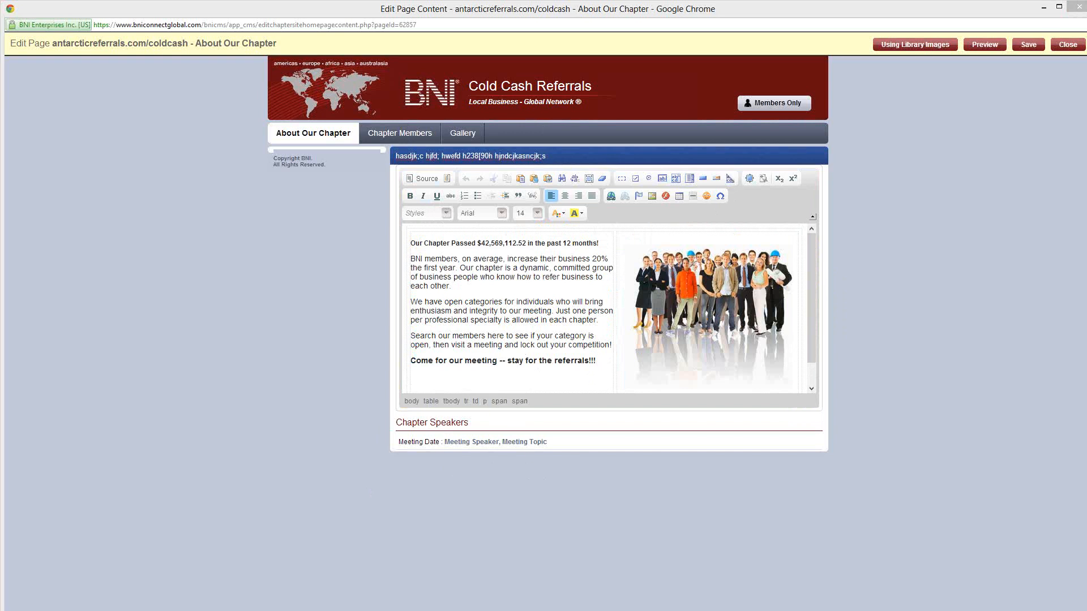
Step: Move the page editor window aside and view the About Our Chapter page in the website preview
drag(522, 9, 0, 59)
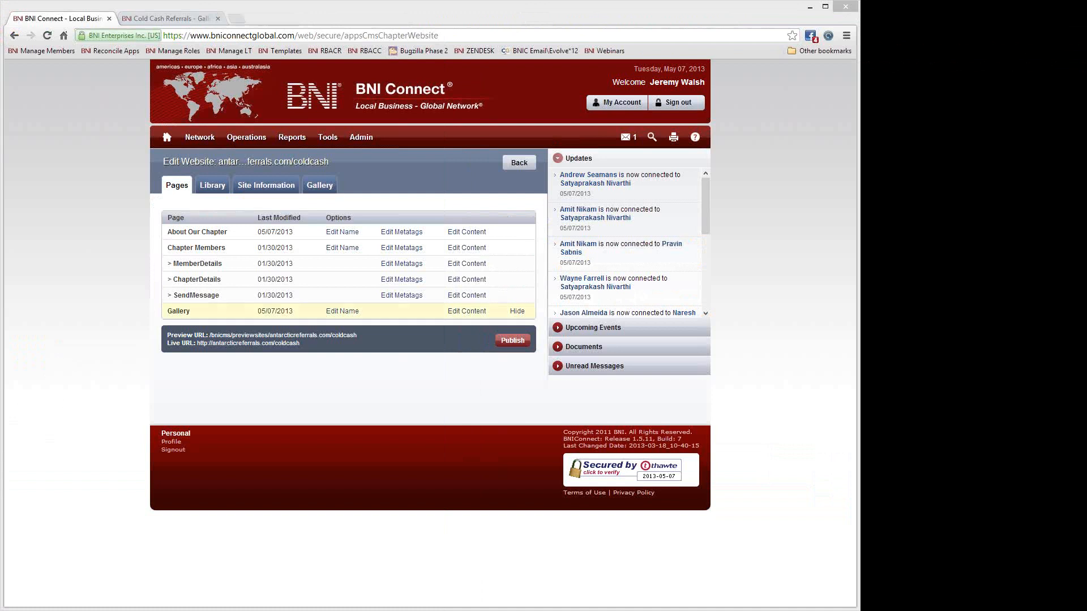
click(175, 21)
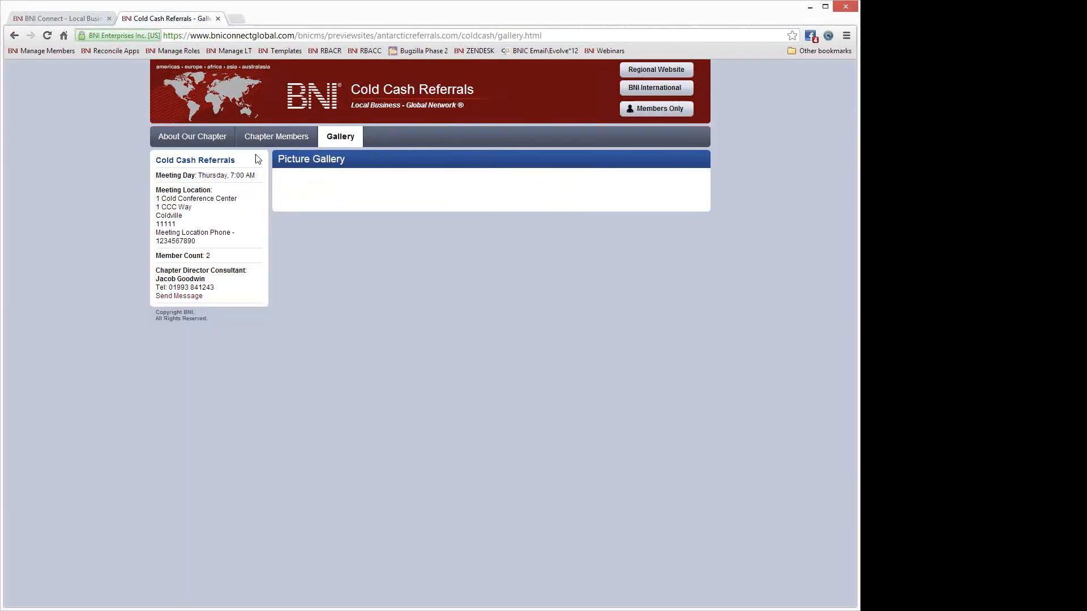
click(206, 138)
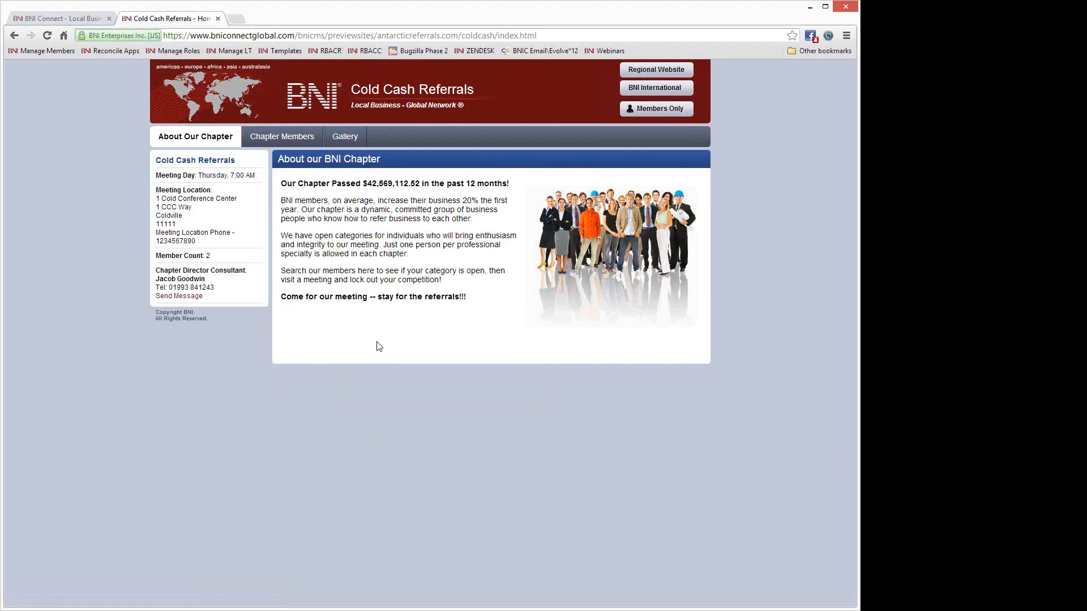
Step: Open a new browser tab and go to the suggested website for "bniri"
click(237, 19)
text(b)
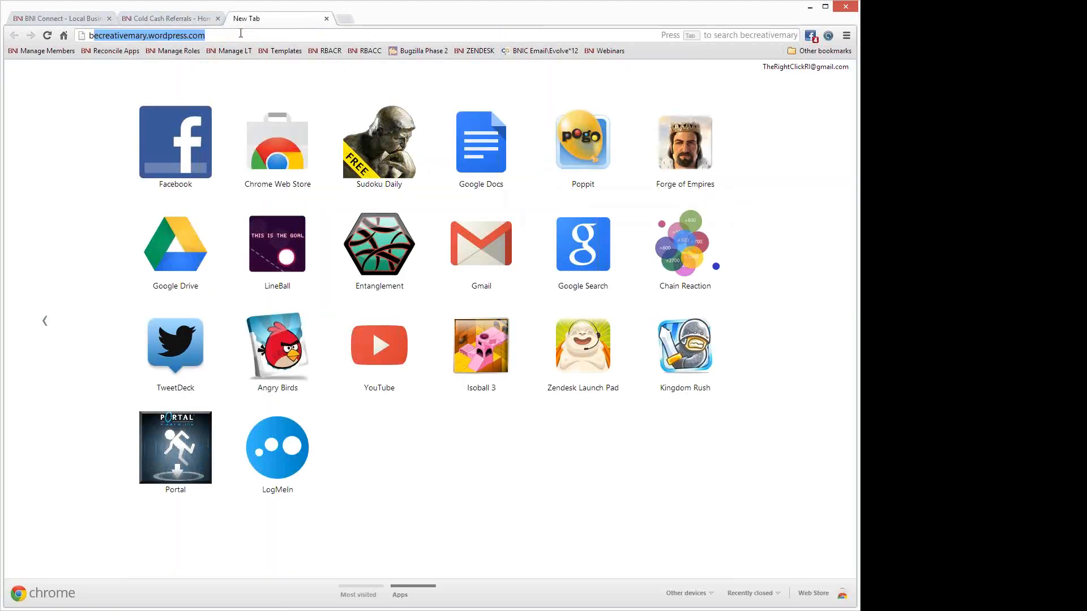
text(niri)
key(Down)
key(Return)
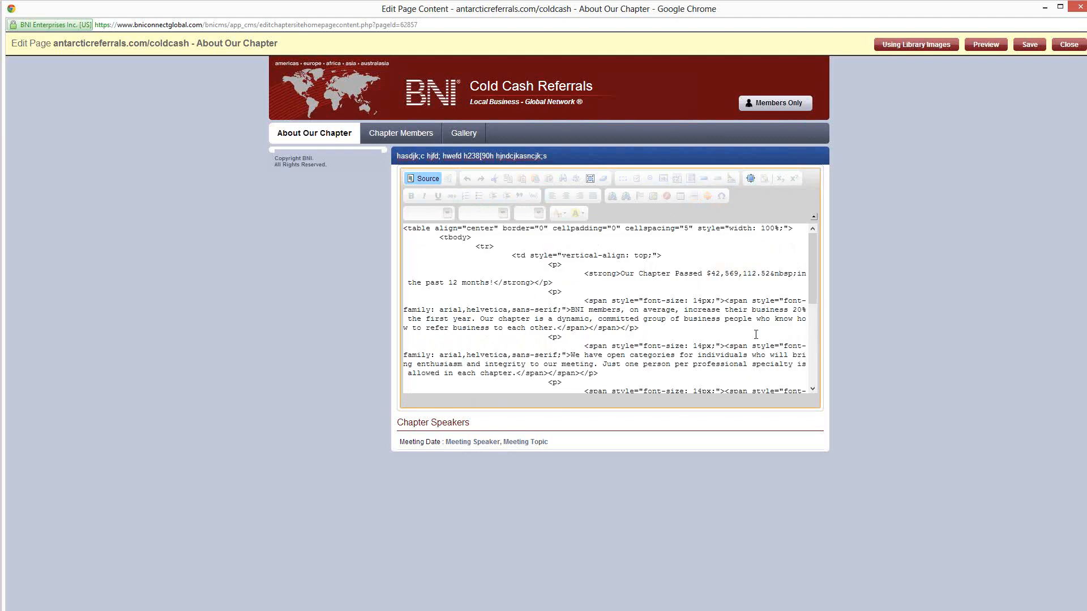
Step: Examine the HTML source of the About Our Chapter page content and return to the formatted view
drag(811, 263, 820, 239)
click(500, 263)
click(425, 179)
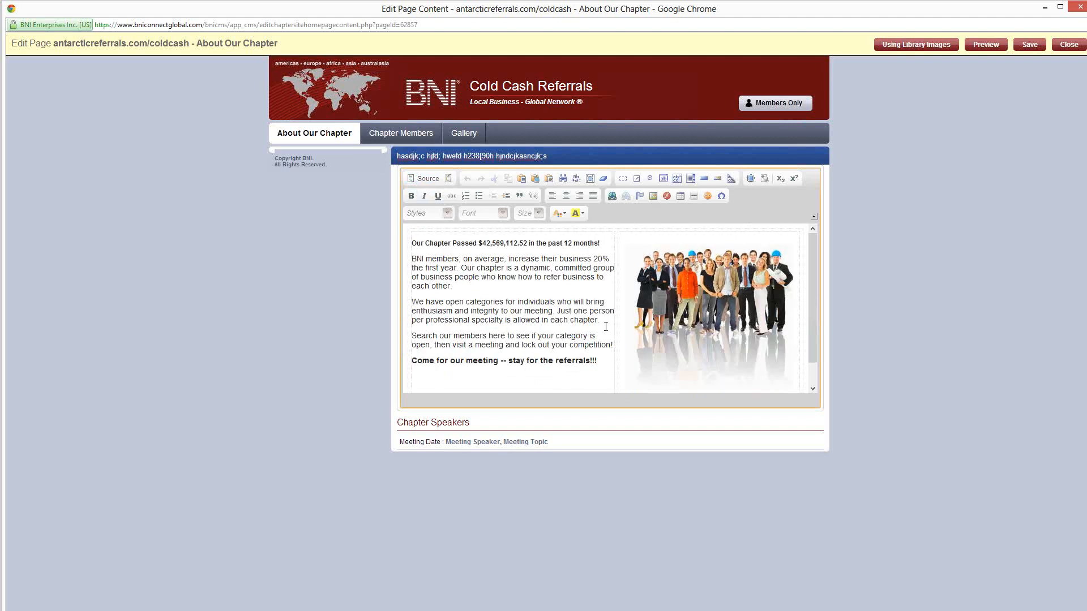
Step: Copy the entire HTML source of the About Our Chapter page content
click(422, 179)
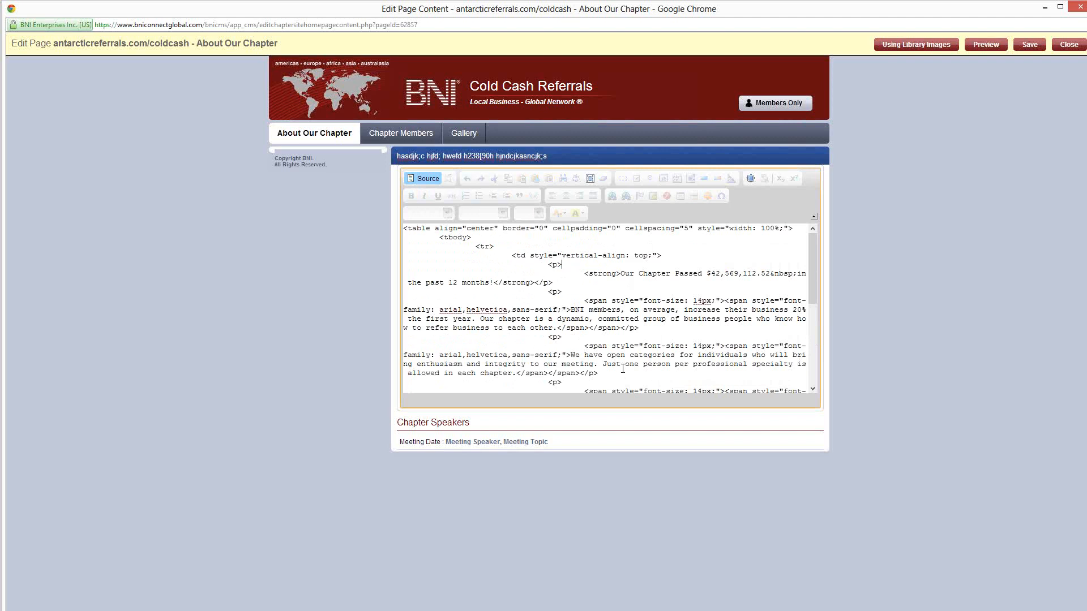
key(ctrl+a)
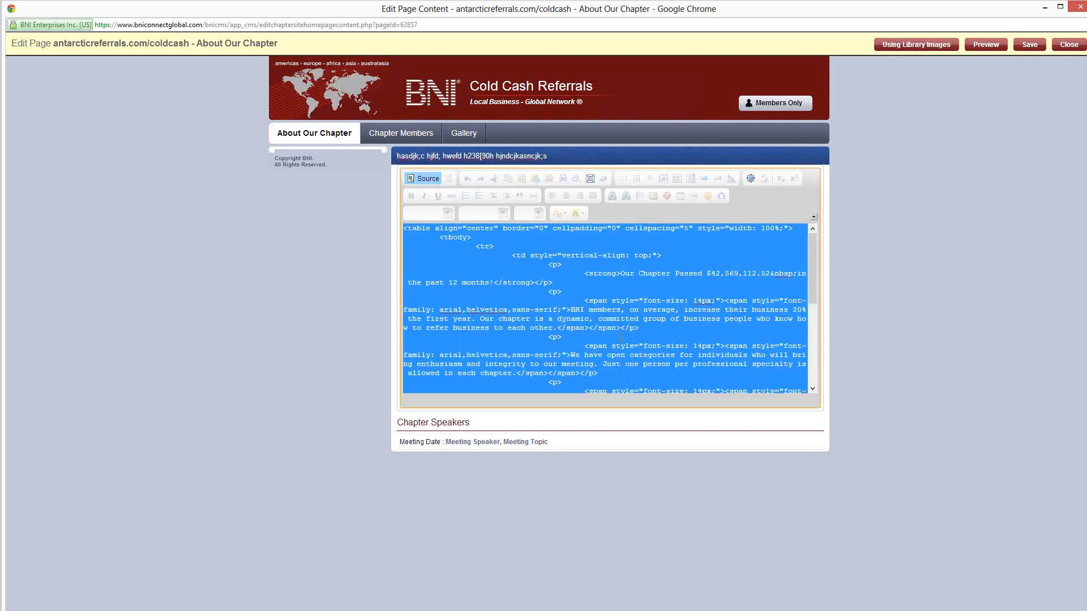
right_click(525, 257)
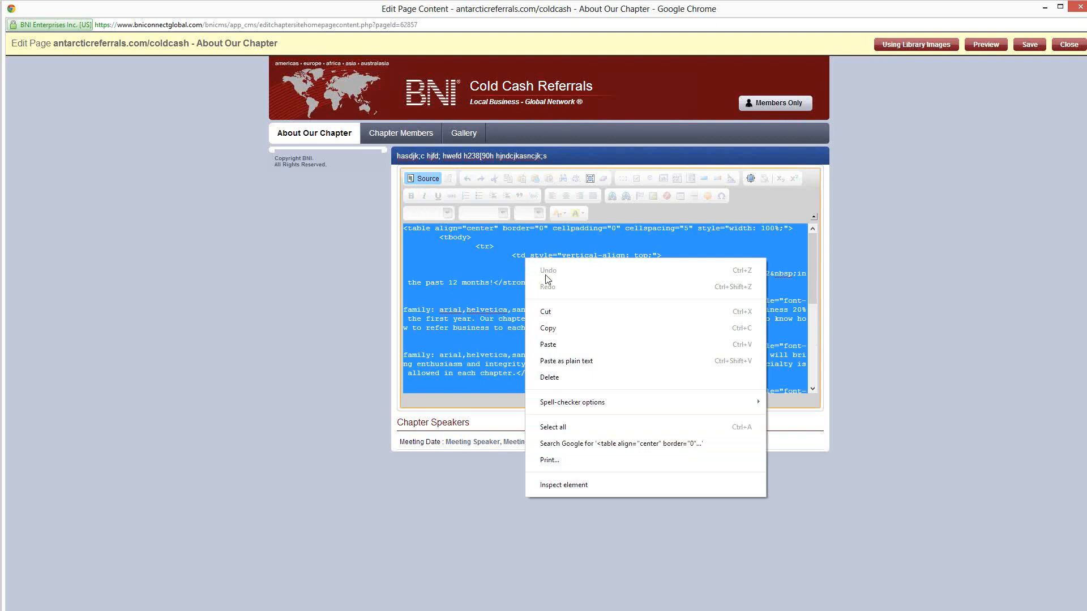
click(558, 326)
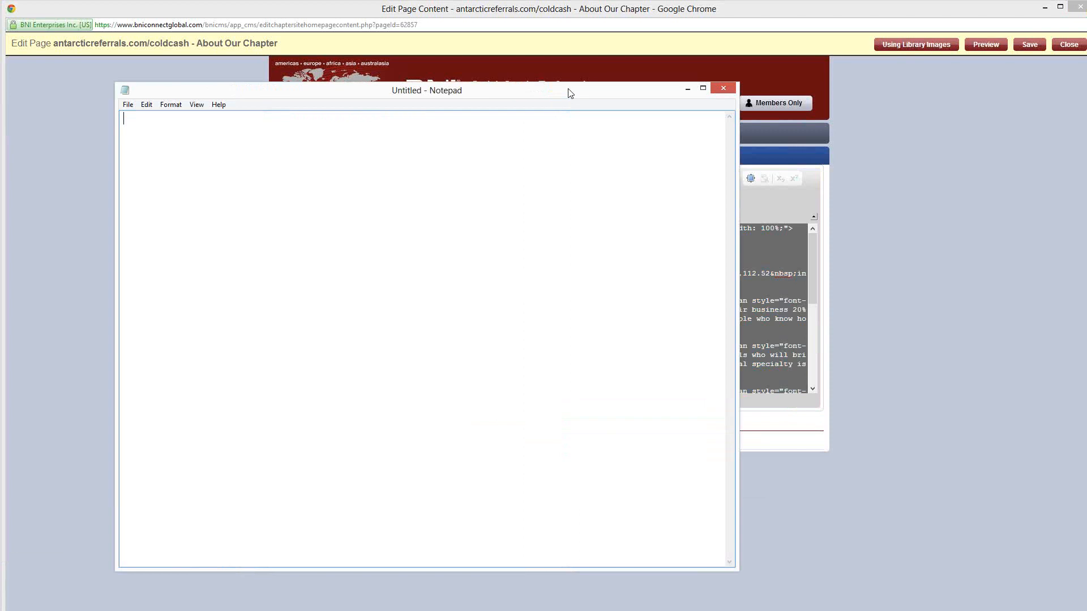
Step: Paste the copied page source into a blank Notepad document as a backup and move the Notepad window out of the way
drag(570, 93, 626, 85)
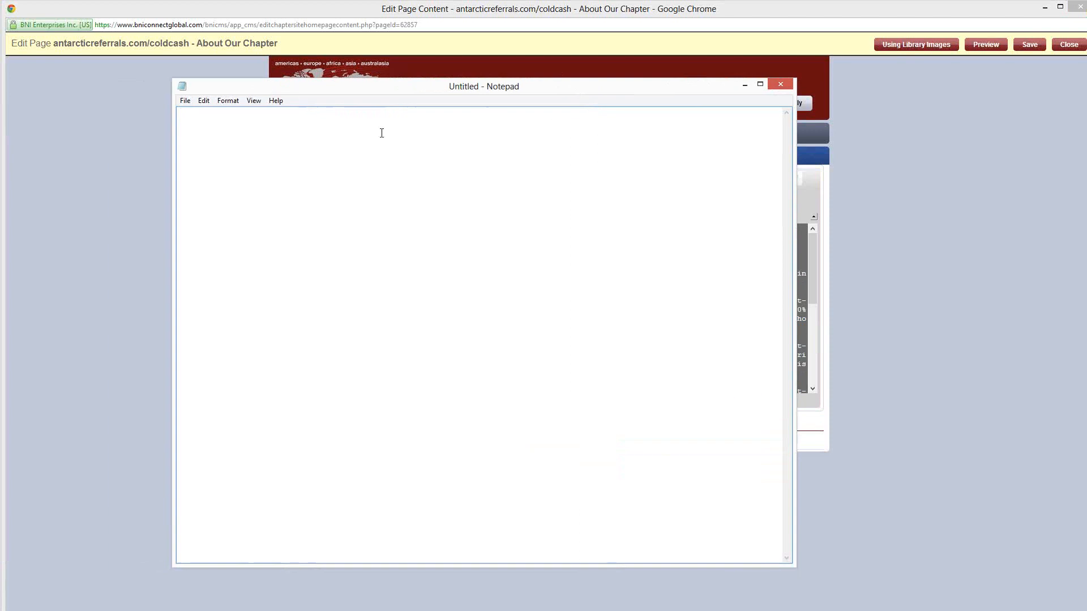
right_click(381, 133)
click(429, 179)
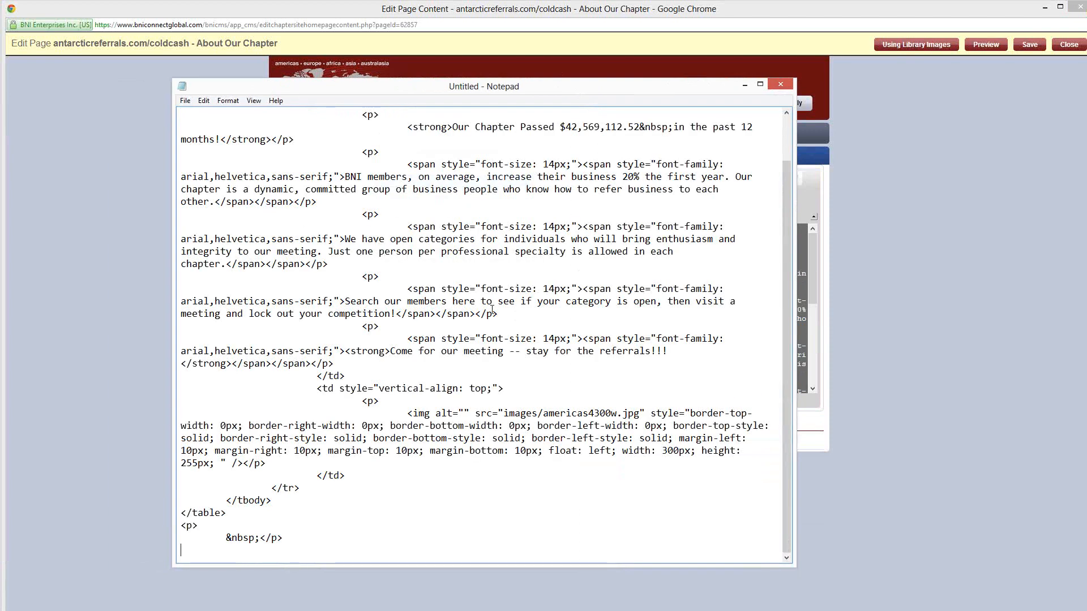
drag(620, 87, 539, 92)
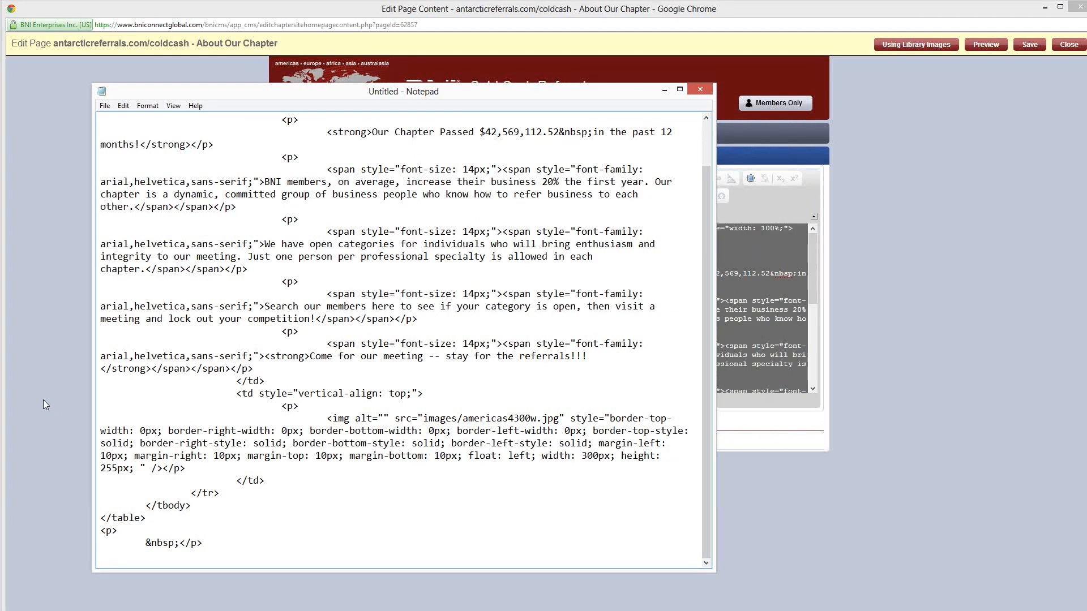
drag(433, 93, 0, 0)
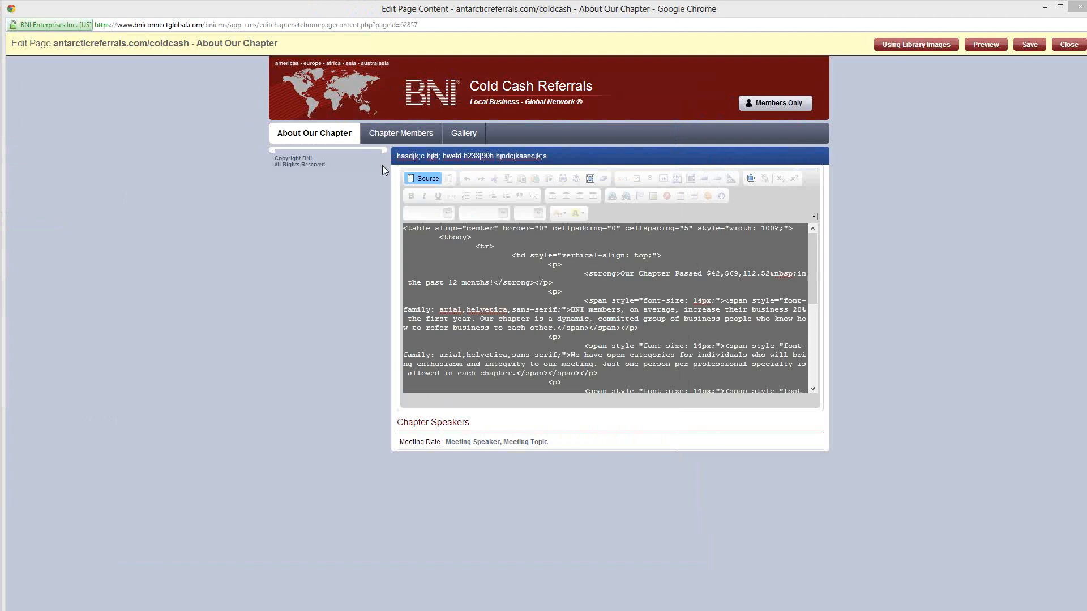
Step: Return to the formatted view and insert the Image and Title template into the chapter text without replacing the actual contents
click(419, 180)
click(419, 181)
click(509, 288)
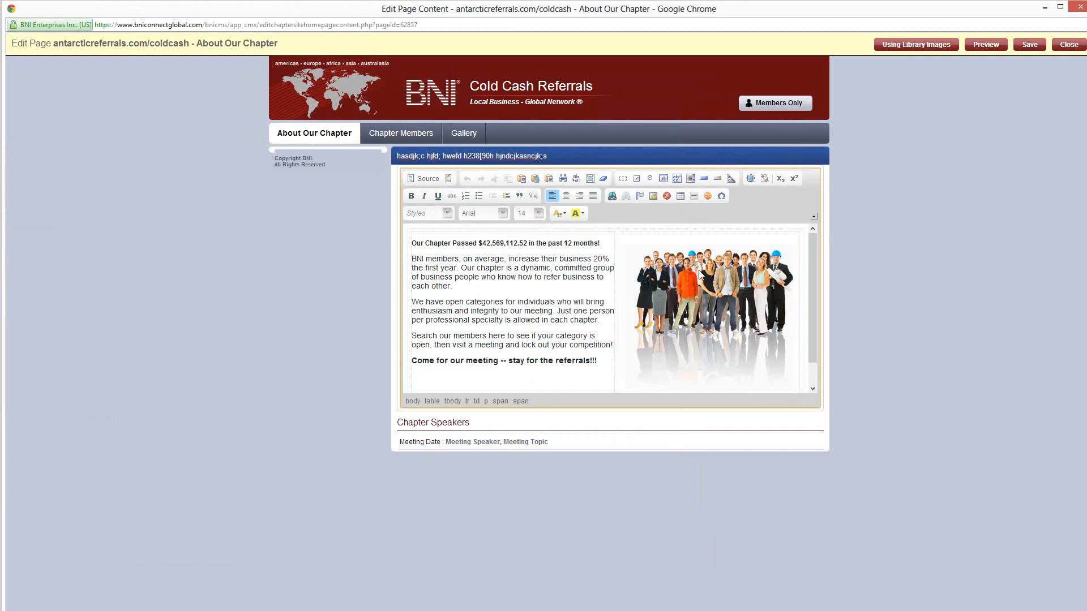
click(449, 179)
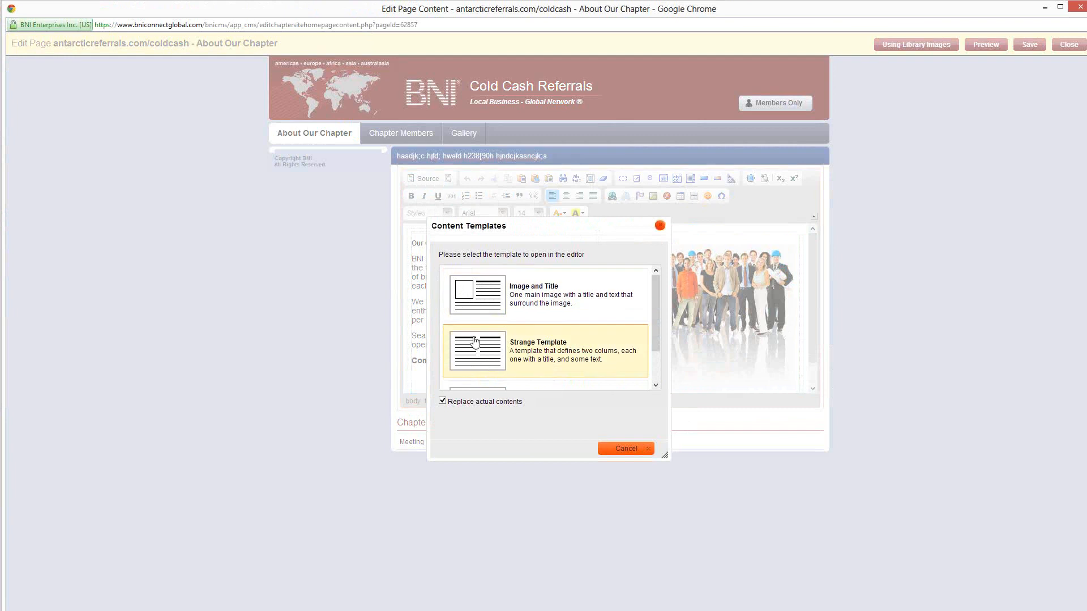
scroll(545, 341, down, 1)
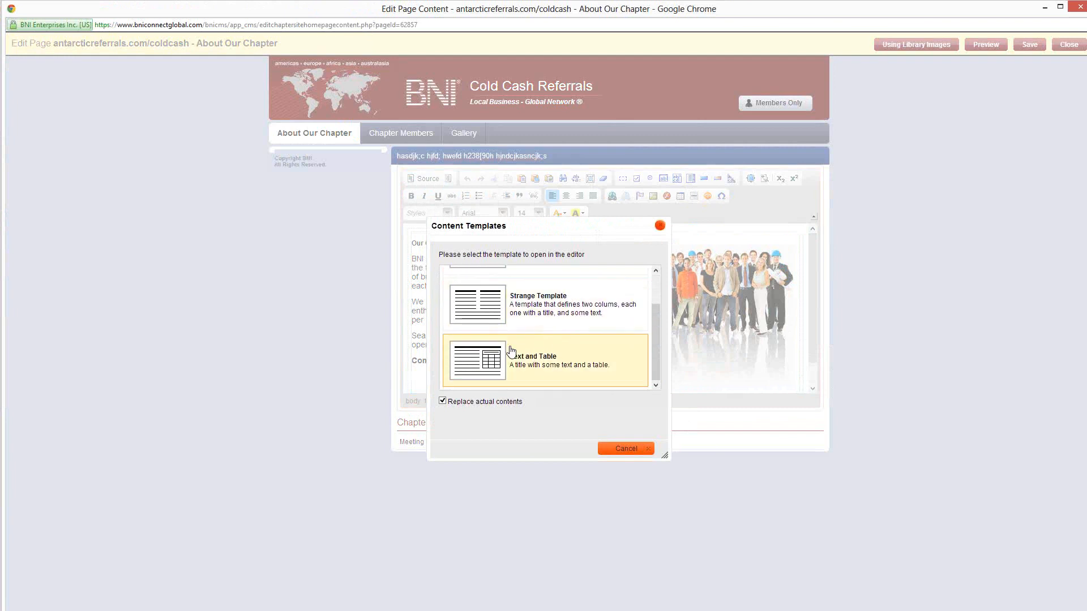
scroll(493, 371, up, 1)
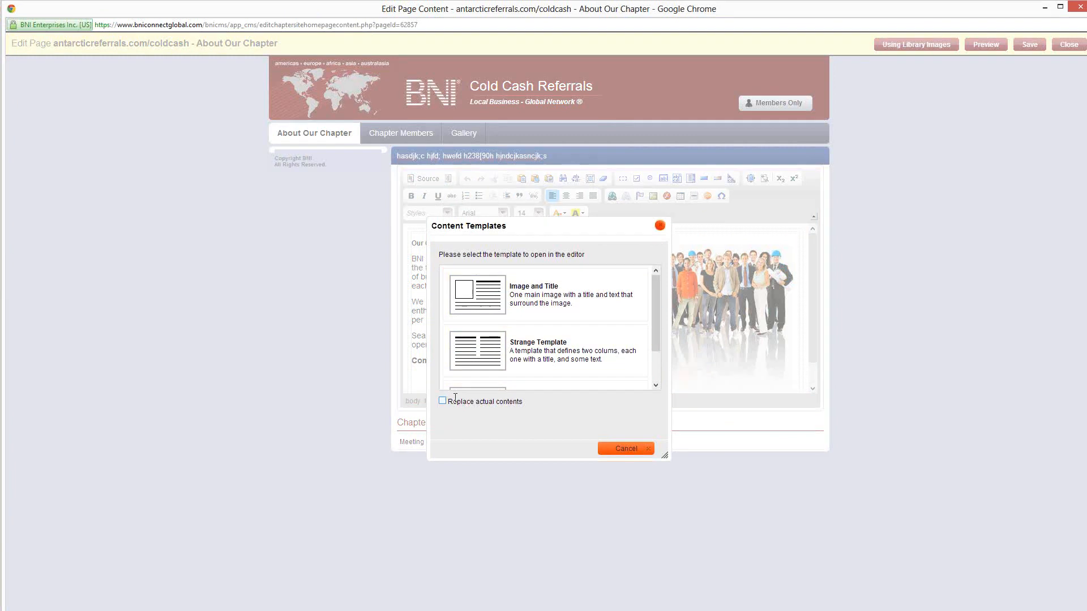
click(488, 308)
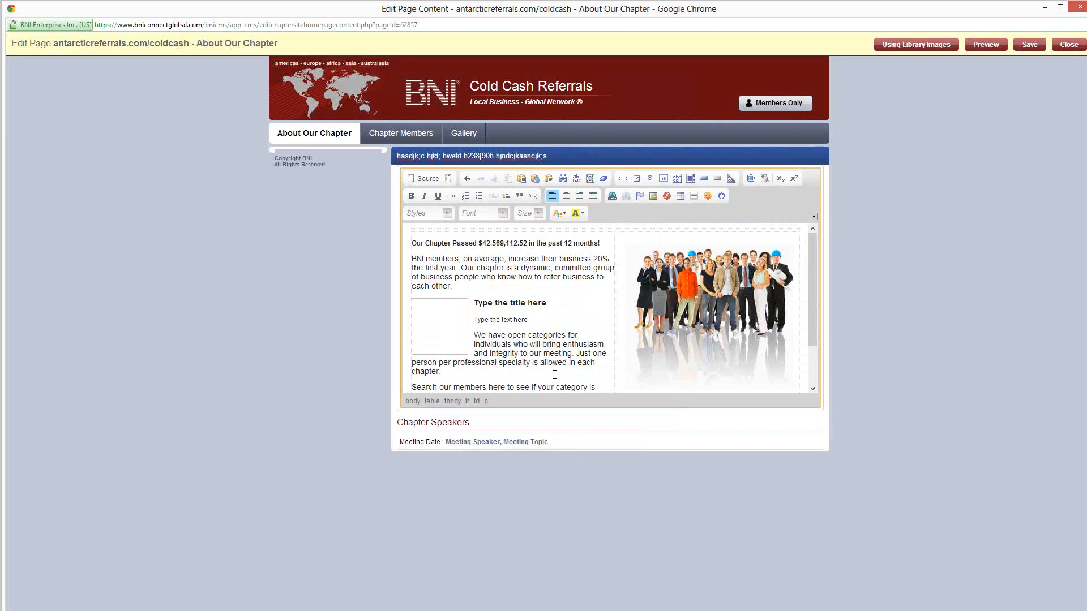
Step: Undo the template insertion, redo it, and undo it again
click(467, 180)
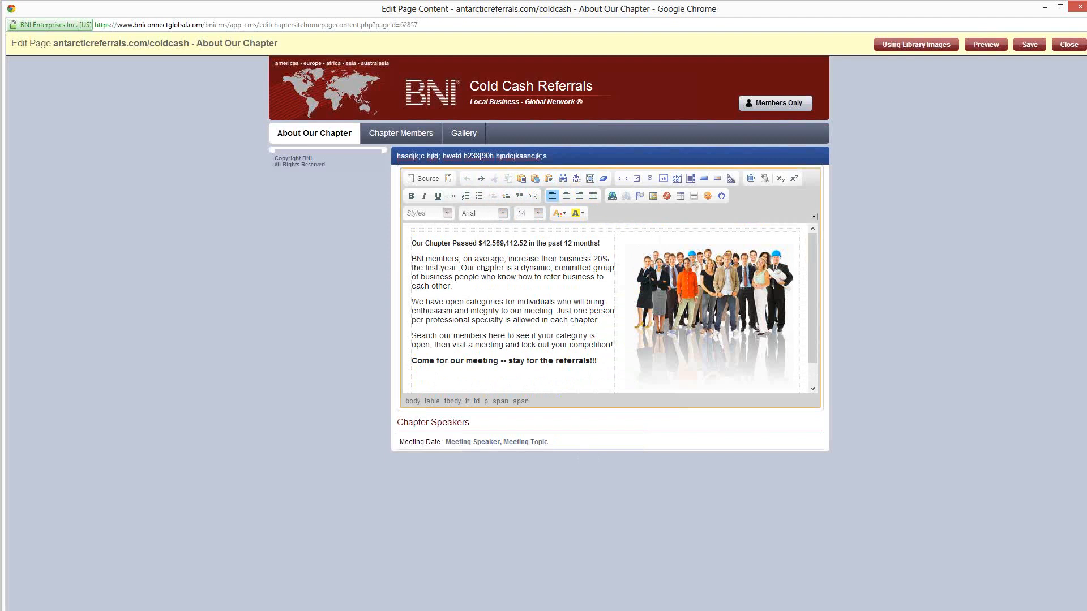
click(482, 179)
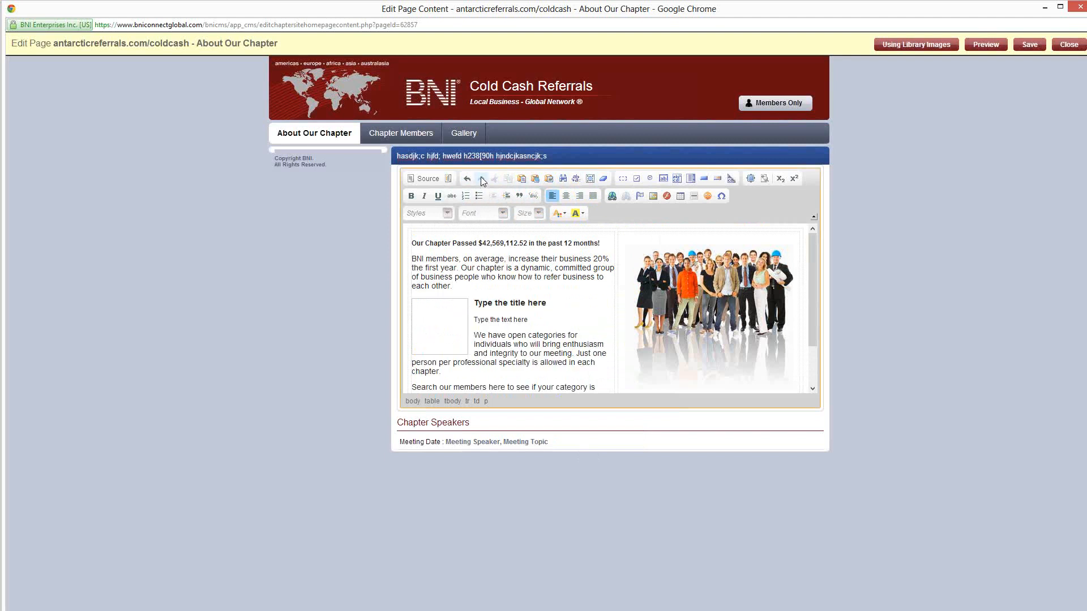
click(467, 178)
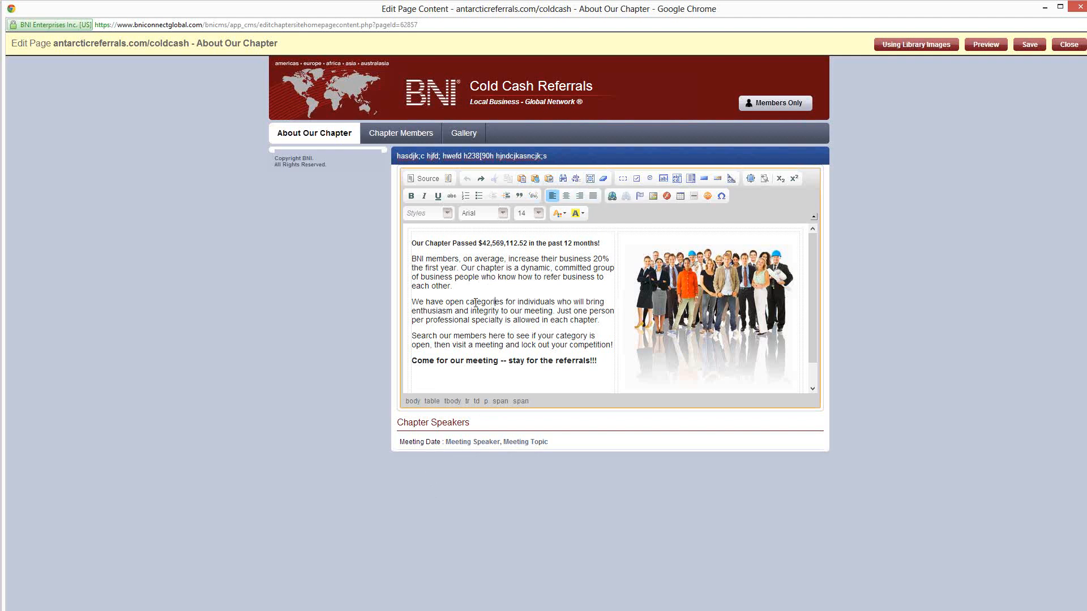
drag(535, 343, 483, 311)
click(542, 346)
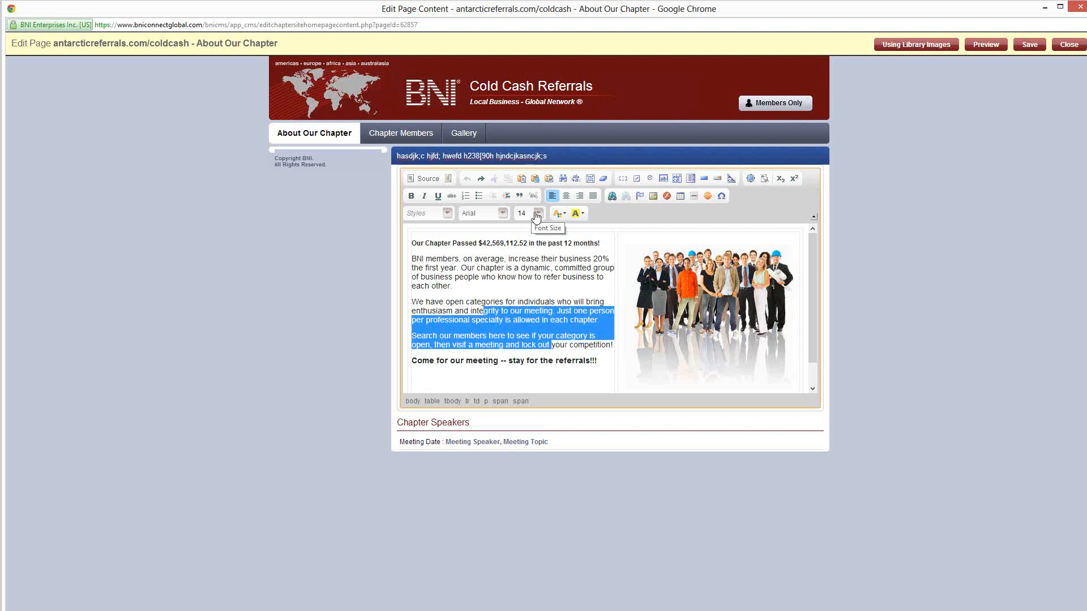
click(457, 310)
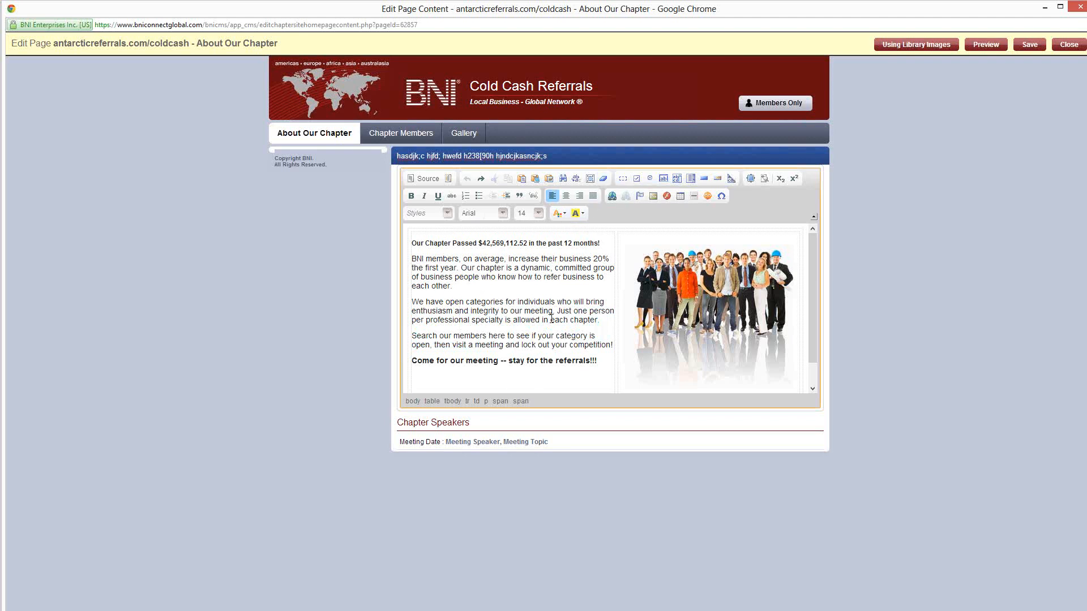
Step: Add two blank paragraphs below the line "Come for our meeting -- stay for the referrals!!!"
click(606, 360)
key(Return)
key(Return)
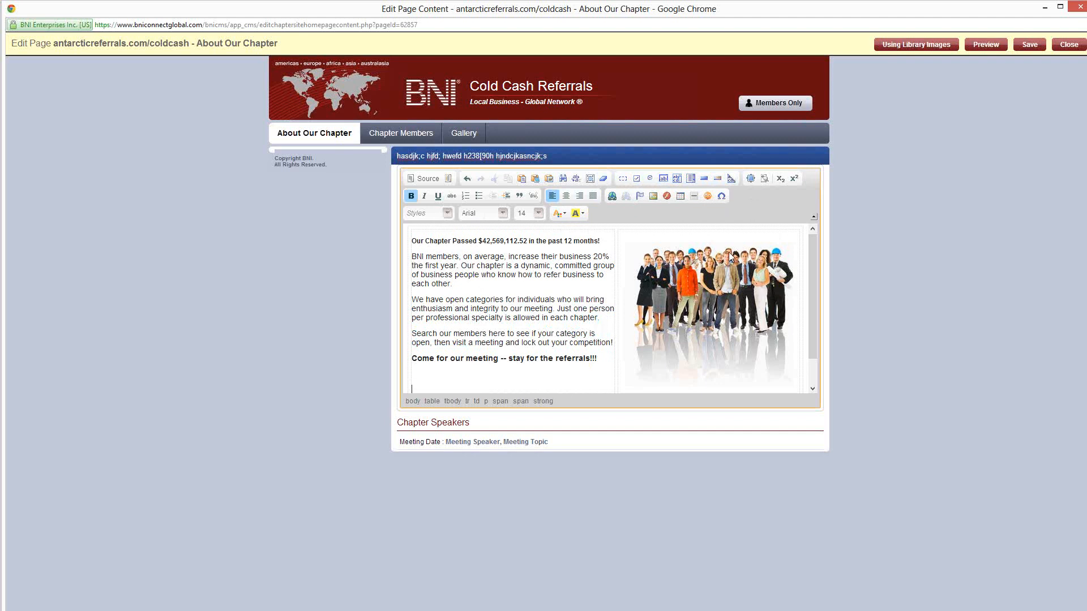
Step: Enlarge the content editor to the full window and examine the page's HTML source there alongside the formatted view
click(751, 179)
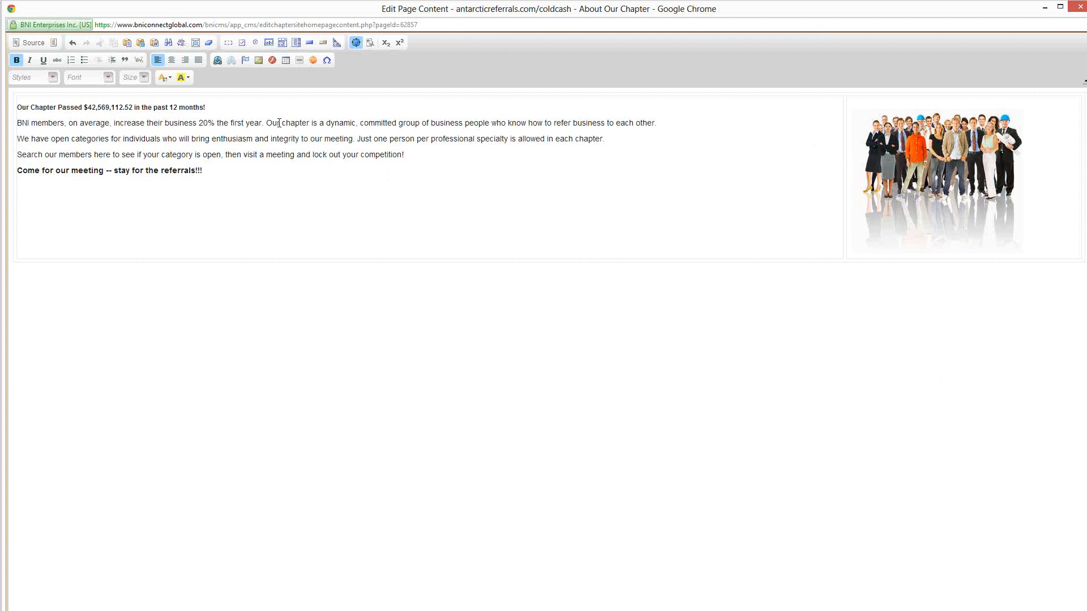
click(34, 43)
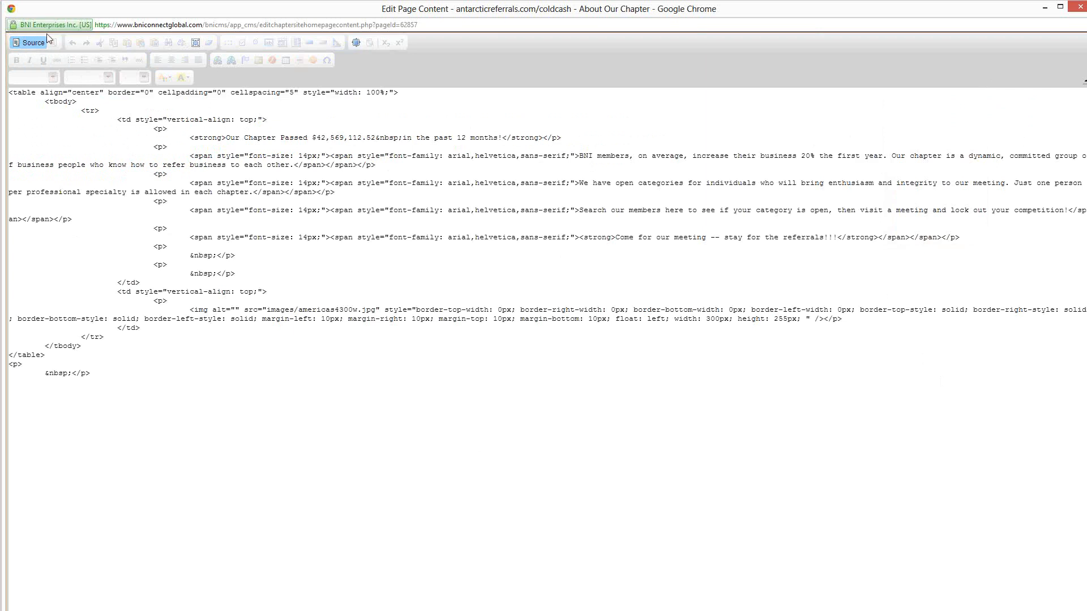
click(26, 43)
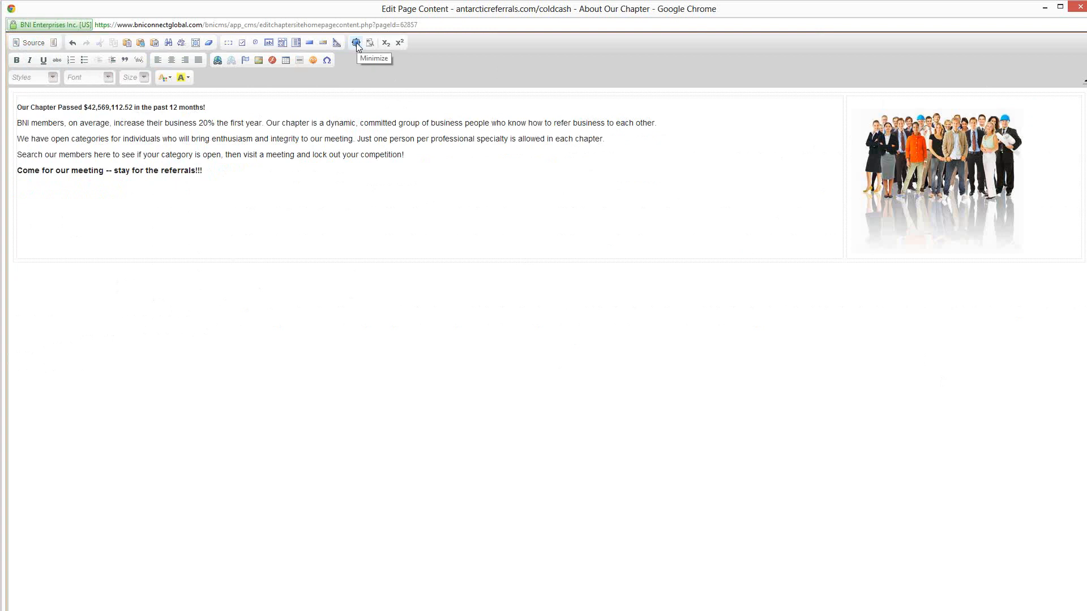
click(290, 272)
click(36, 42)
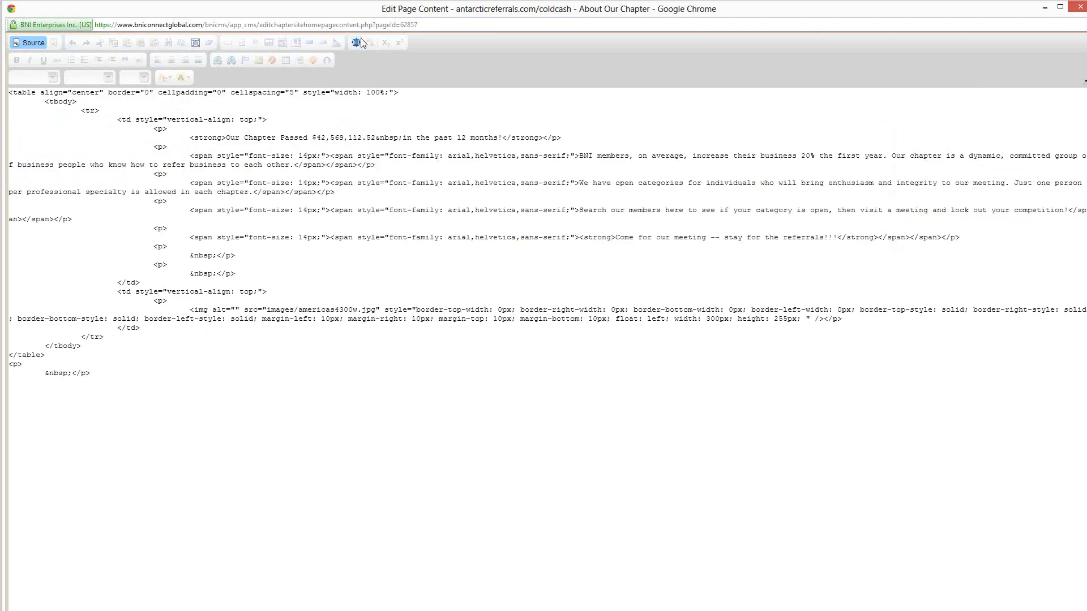
click(34, 42)
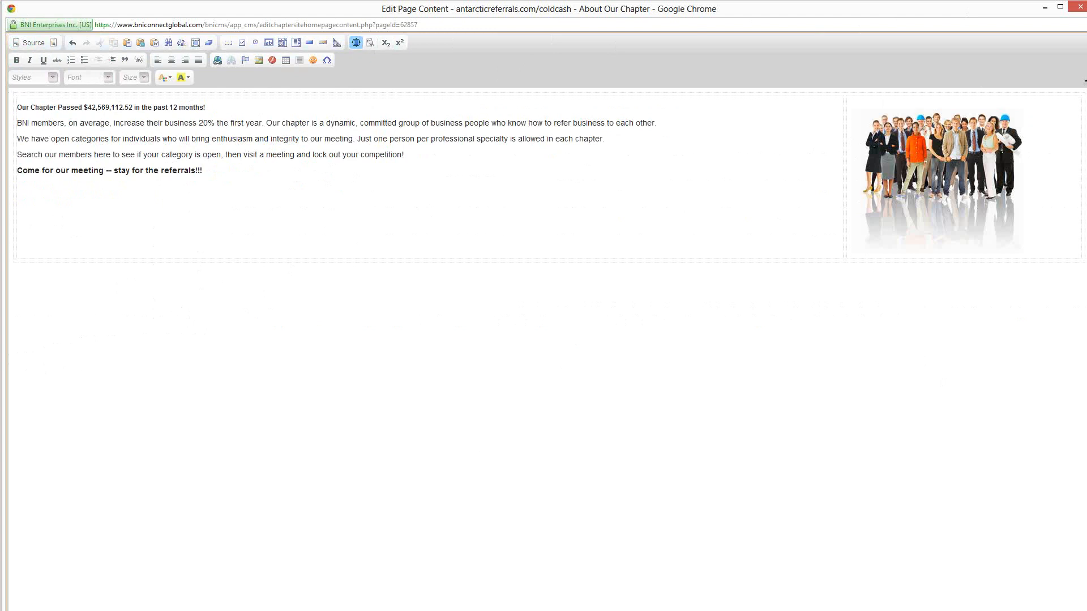
Step: Close the page editor without saving and reopen the About Our Chapter page content from the BNI Connect pages list
click(1079, 6)
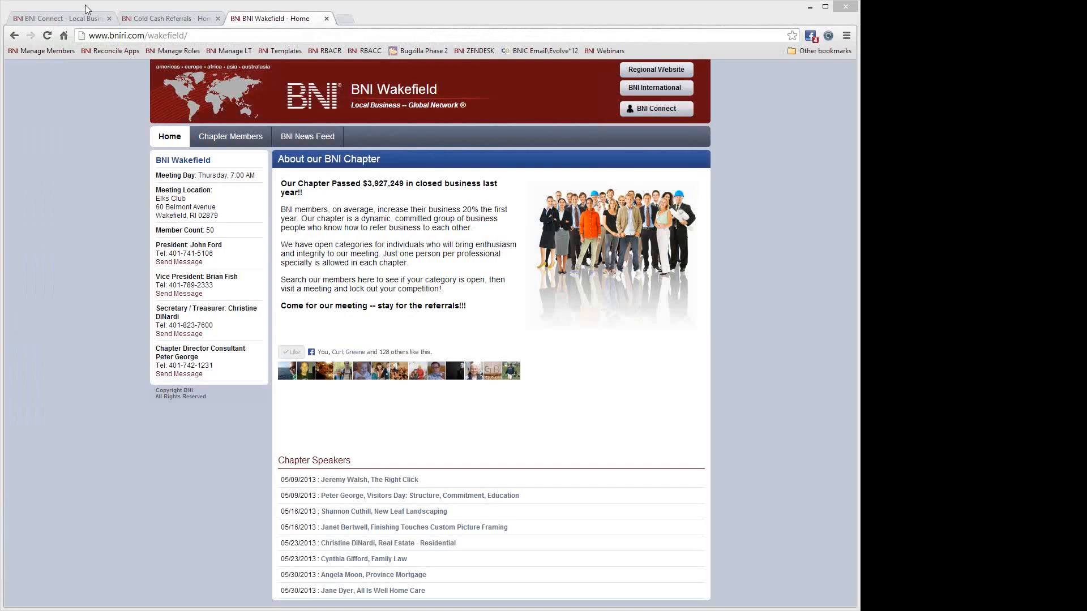
click(69, 18)
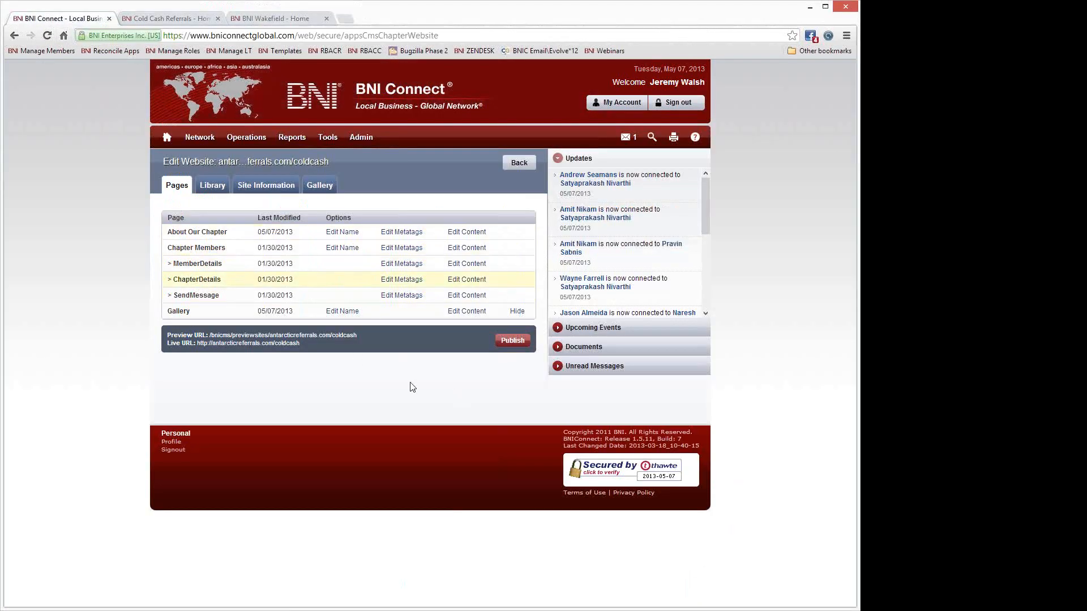
click(460, 232)
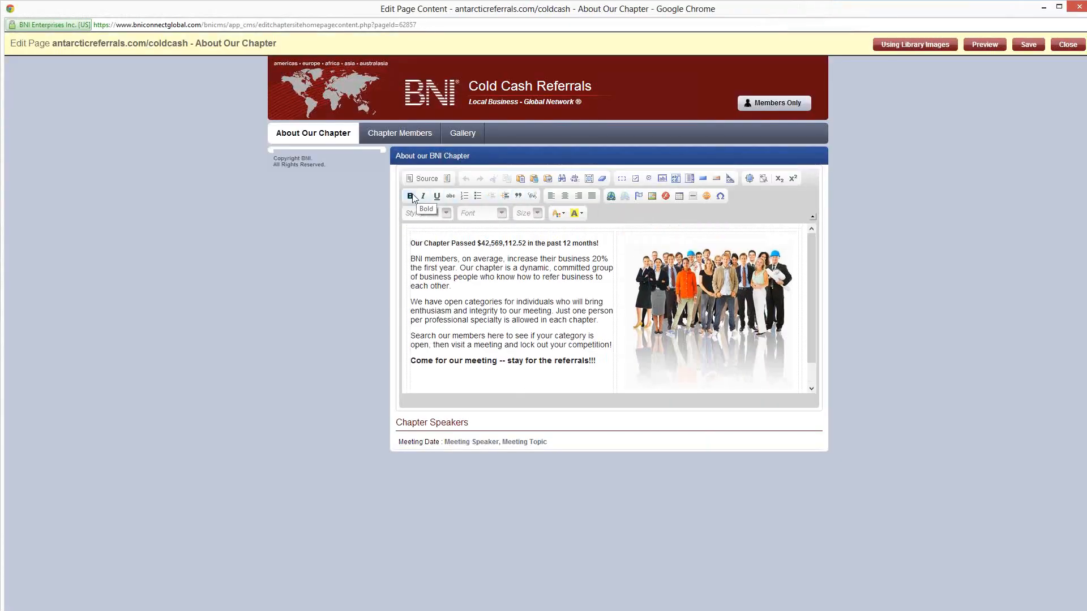
Step: Italicize and underline the text from "Chapter Passed" into "professional specialty", and strike through "members here" to "visit a meeting"
drag(497, 319, 424, 242)
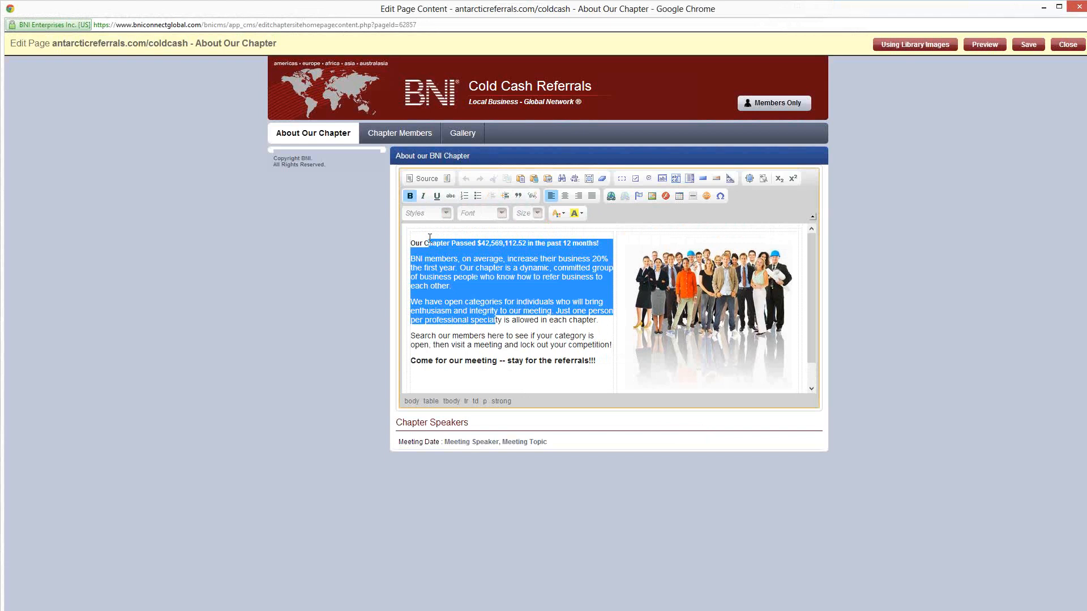
click(423, 196)
click(437, 196)
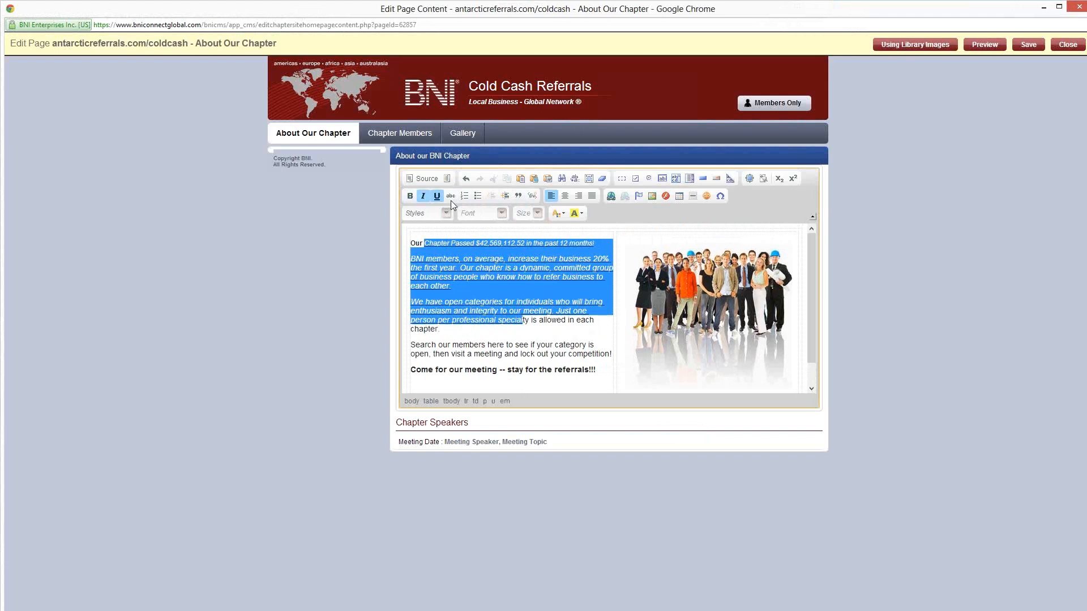
drag(498, 354, 451, 345)
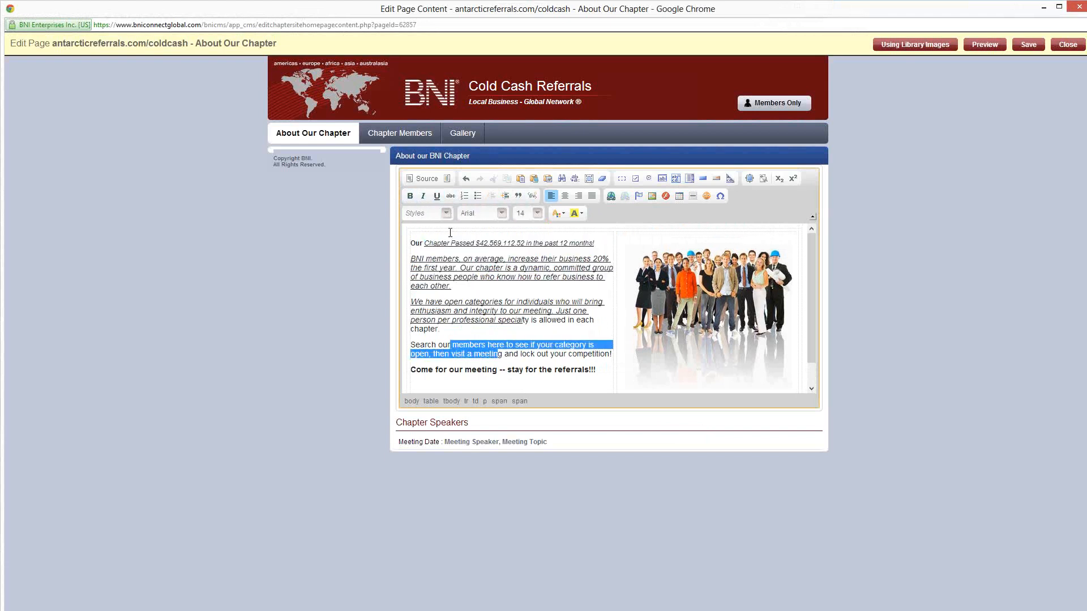
click(450, 196)
Step: Add a numbered list with sample items such as "afjsdakp'fjwefdkak", "fk" and "dsafkasd" below the paragraph ending "allowed in each chapter."
click(494, 328)
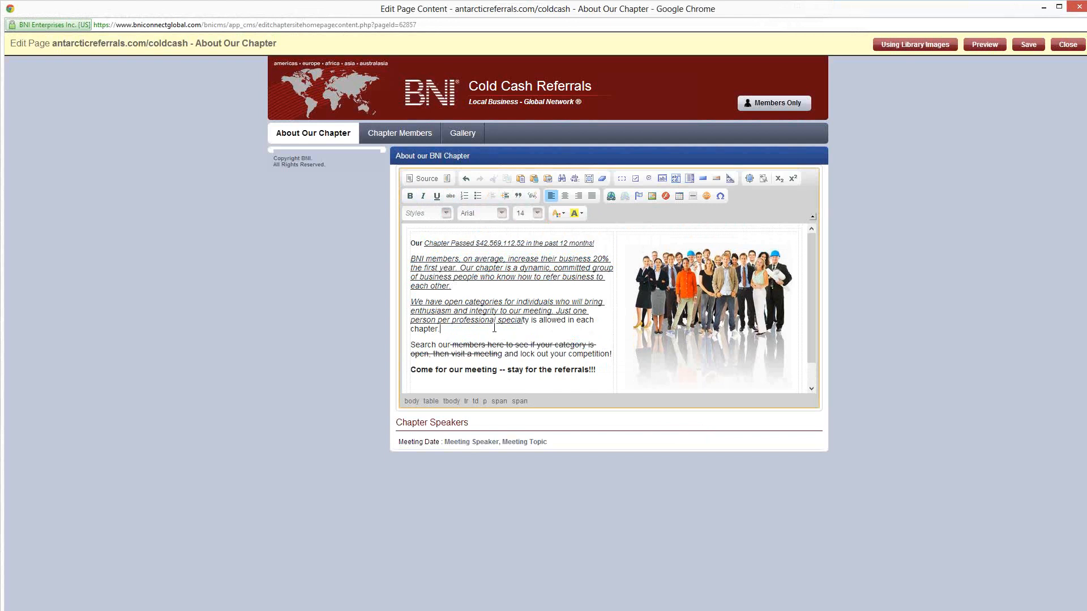
key(Return)
click(464, 196)
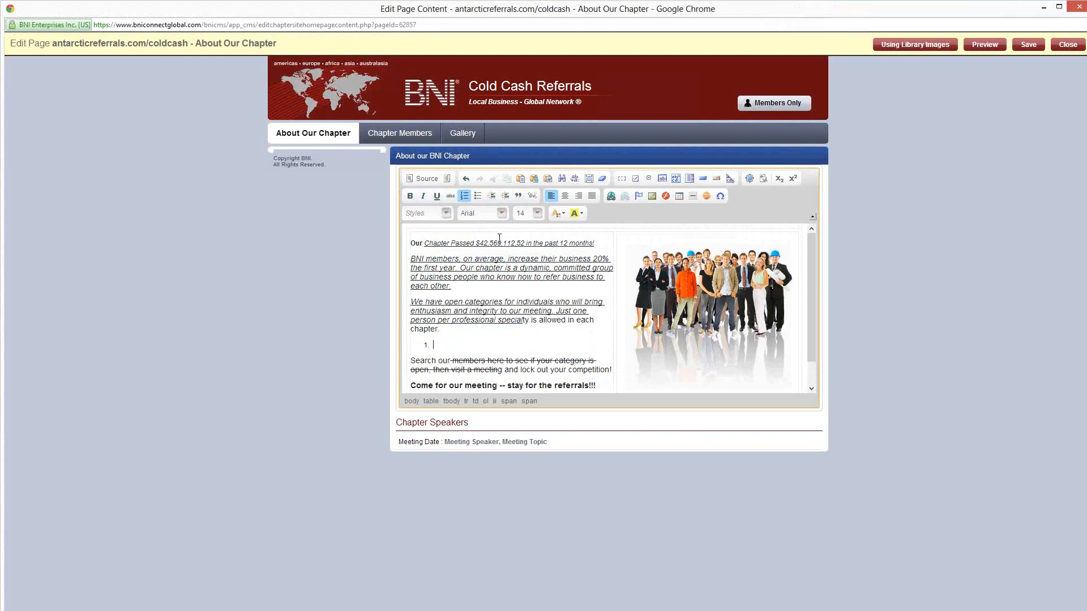
text(one)
key(Return)
text(teo)
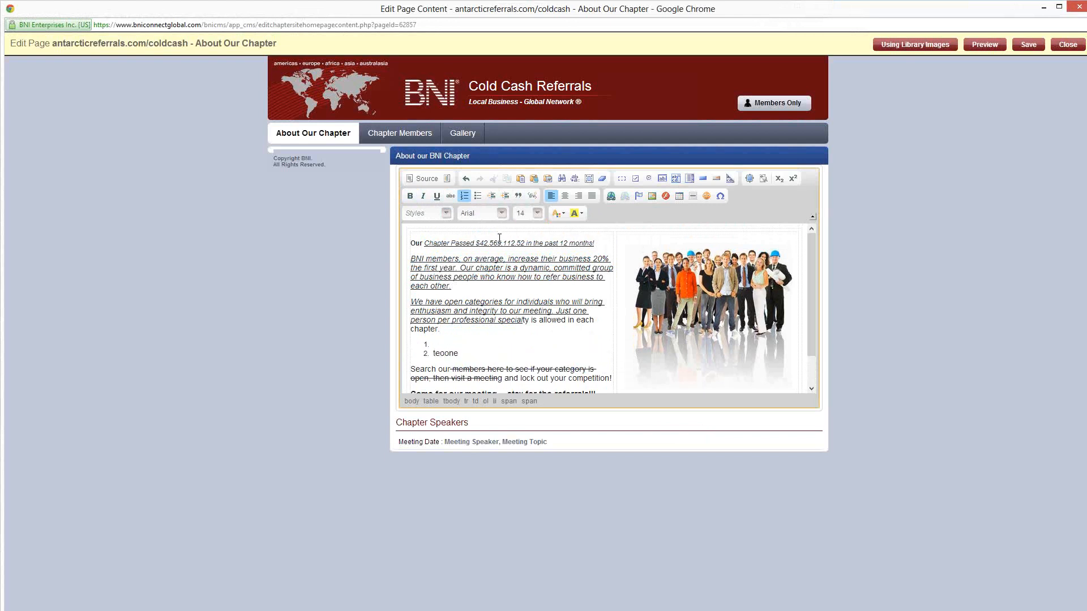
key(BackSpace)
key(BackSpace)
key(BackSpace)
key(Return)
text(afjsdakp'fjwefdkak)
key(Return)
text(f)
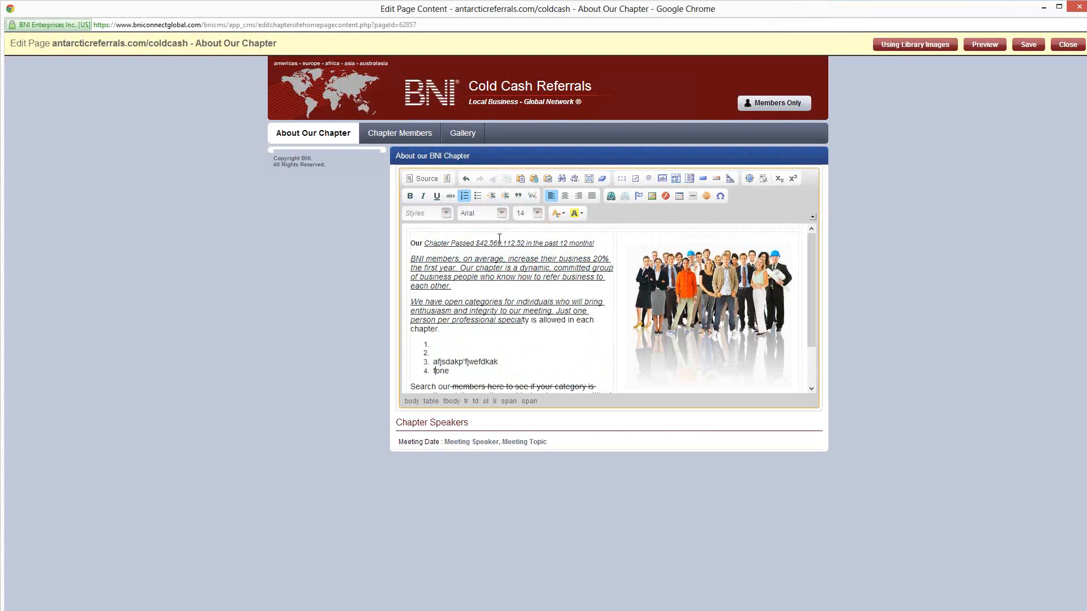
text(k dsafkasd kc lwkcwe k we)
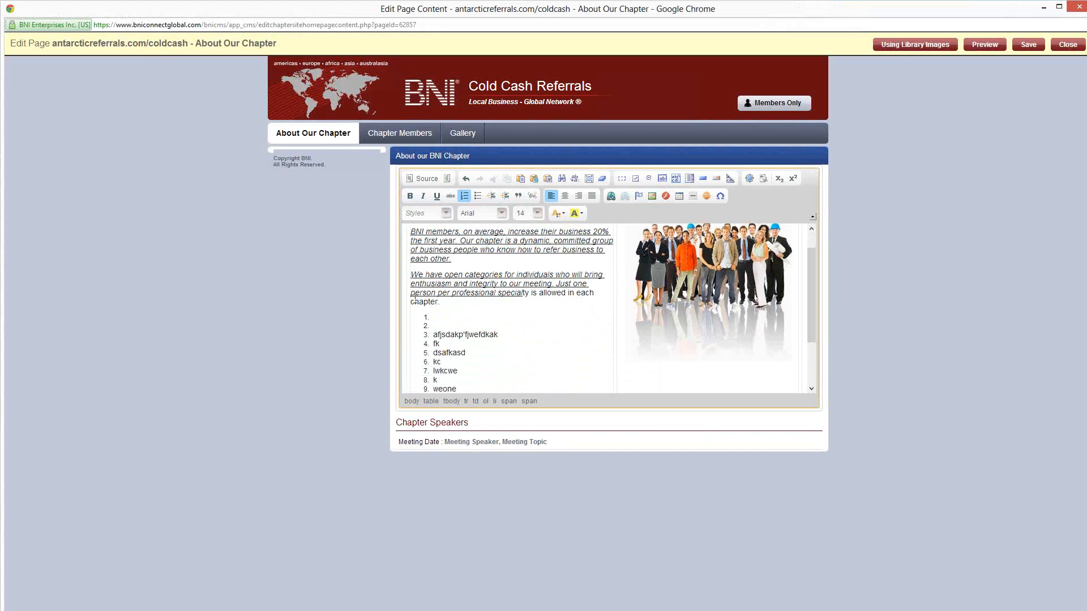
Step: Turn the numbered item "weone" into a bulleted list and add sample bullets such as "wdjfklasw", "fjk" and "wekoc"
click(478, 196)
text(jksdla)
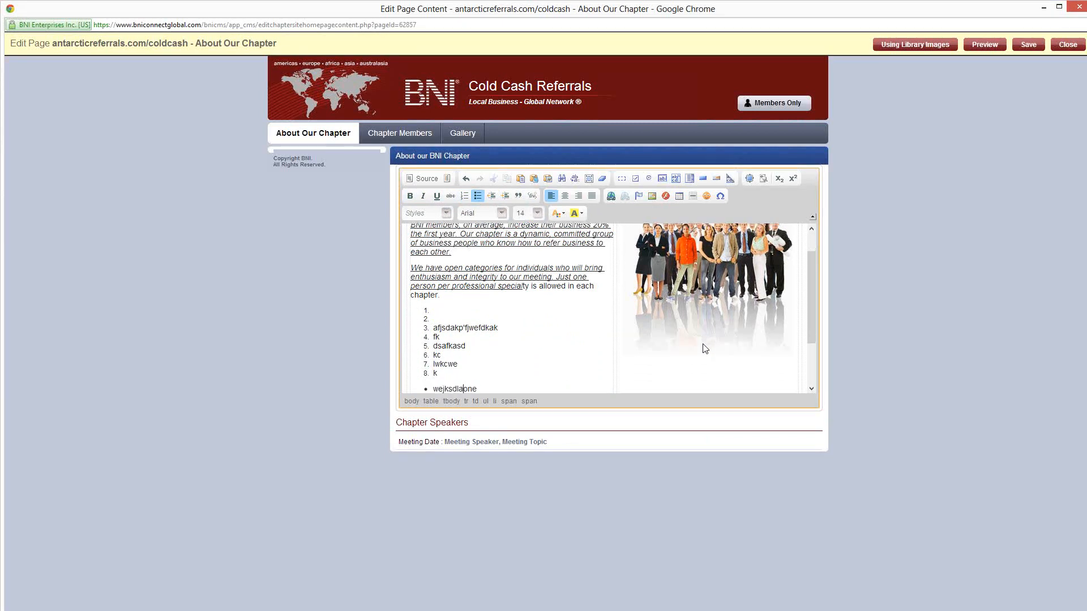
text(;fj;ksldaf wdjfklasw fjk wejfk'awjmco wekoc wek we)
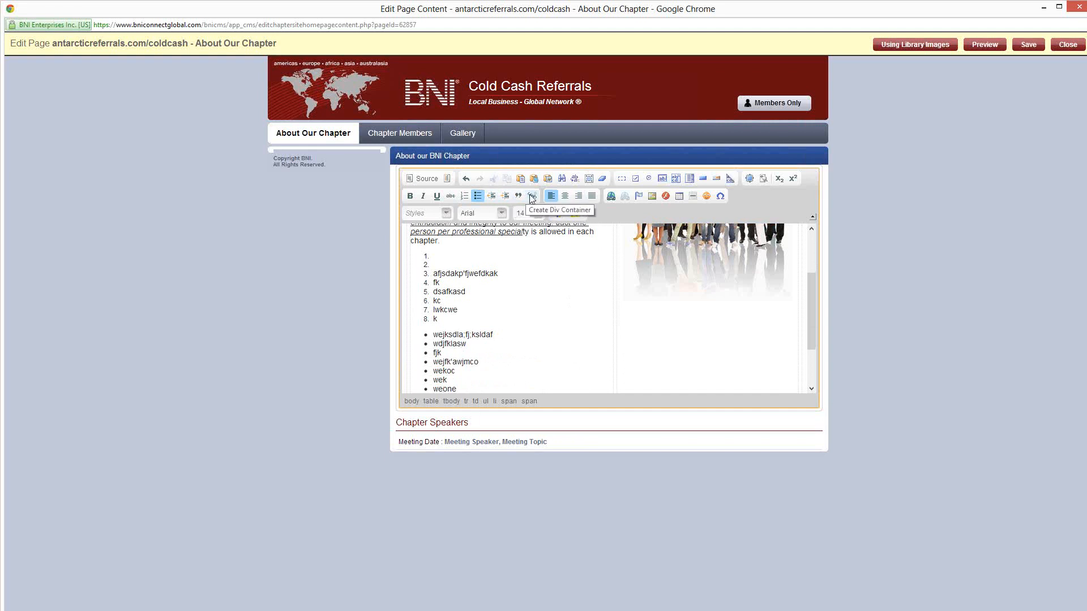
click(458, 292)
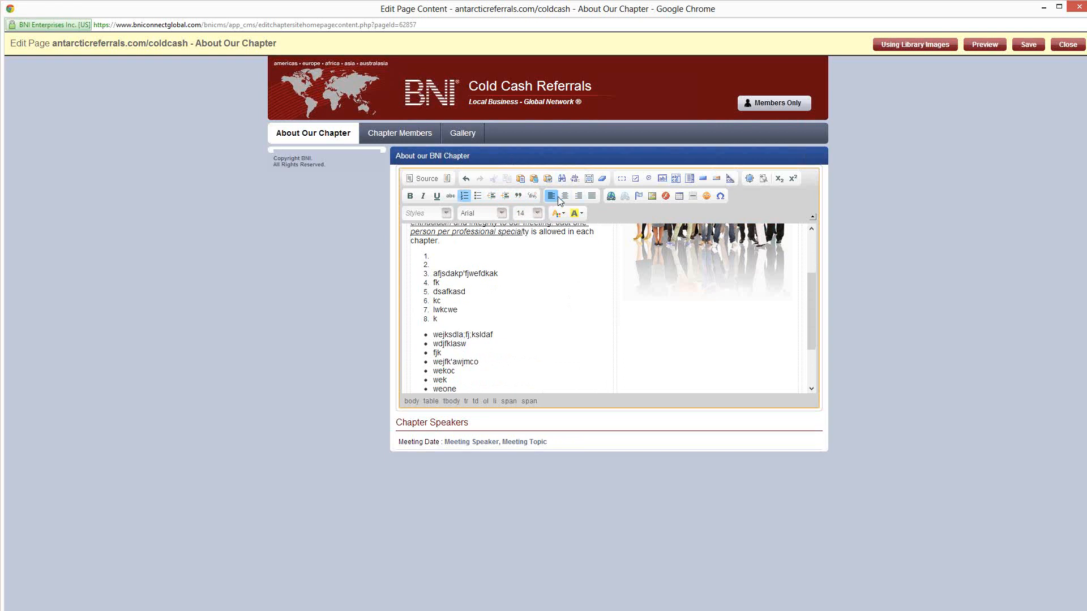
Step: Try centre and right alignment on the "BNI members, on average" paragraph, and finish with it justified
scroll(469, 294, up, 2)
double_click(471, 277)
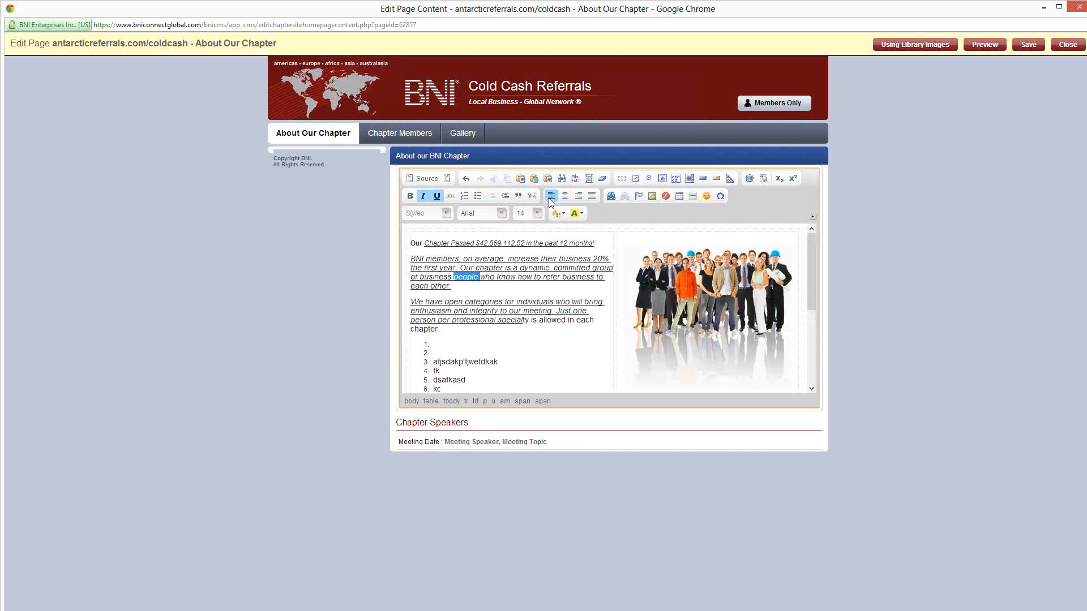
click(565, 195)
click(578, 197)
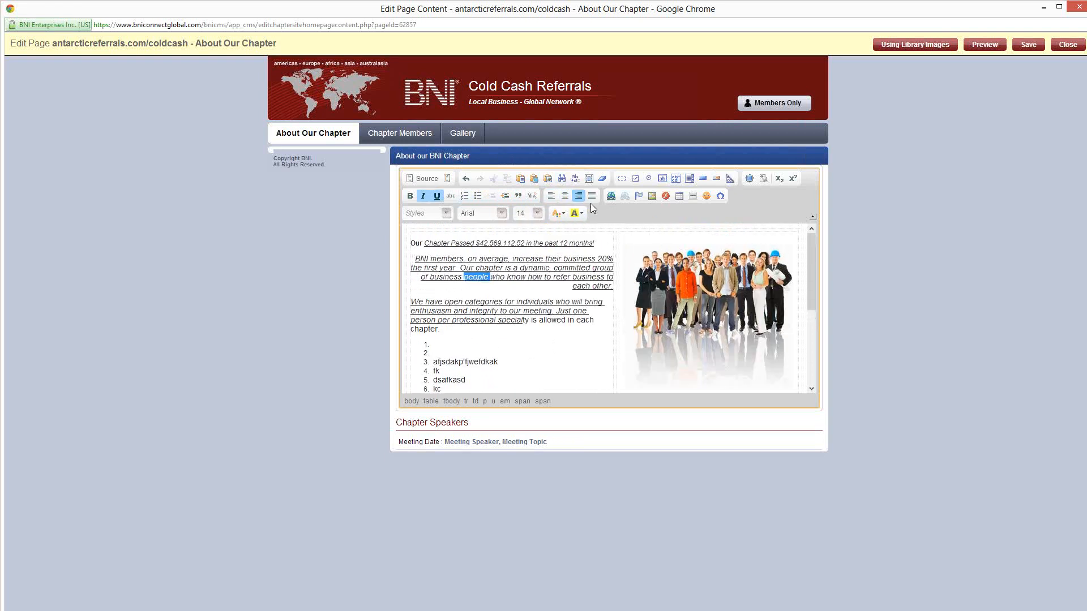
click(591, 198)
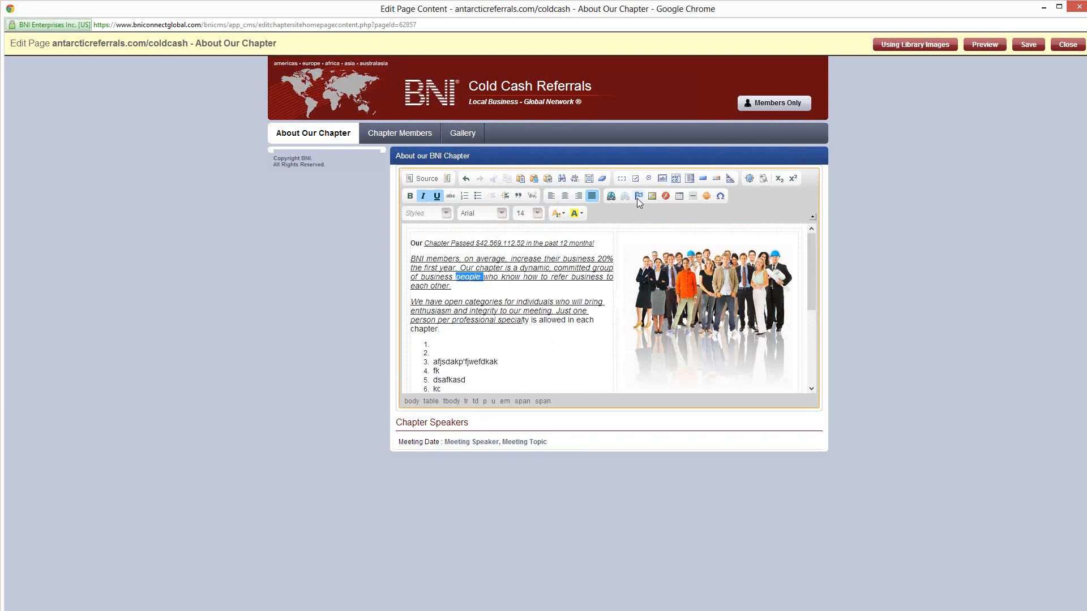
click(523, 301)
scroll(524, 303, down, 2)
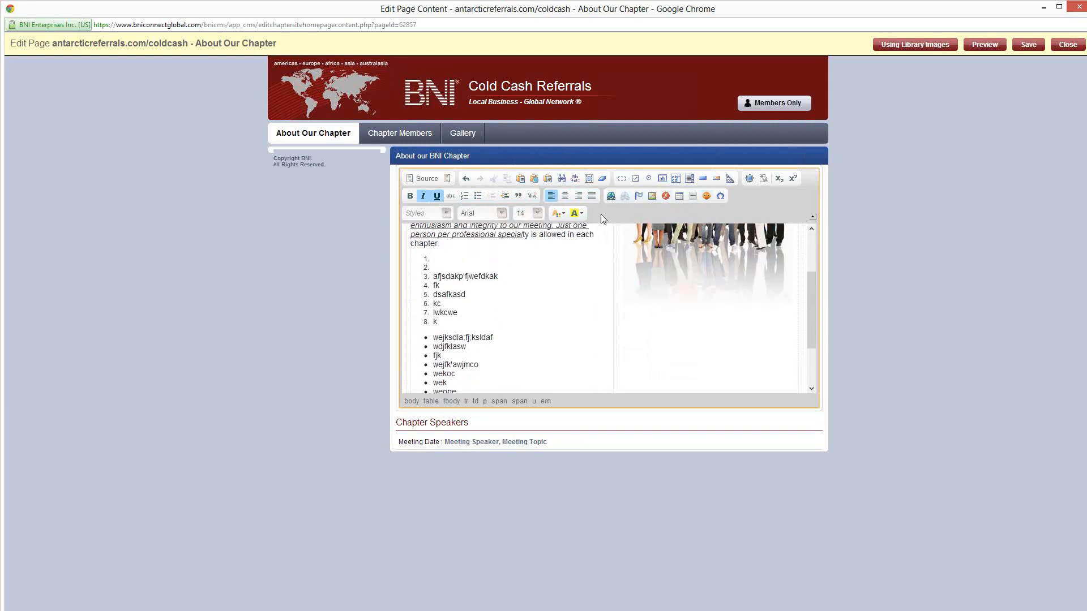
scroll(496, 306, up, 3)
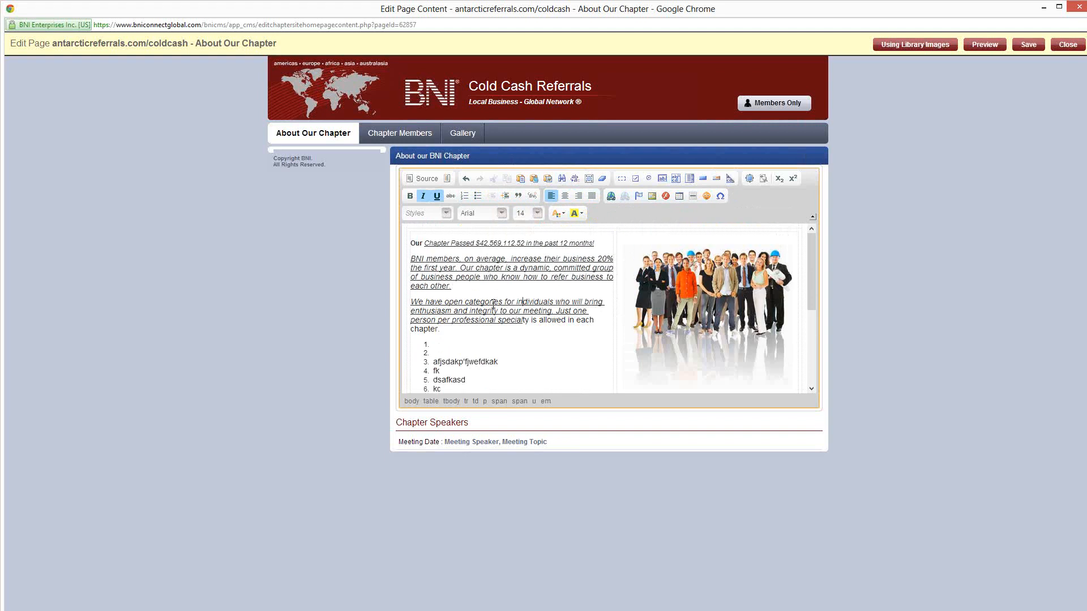
scroll(495, 306, down, 5)
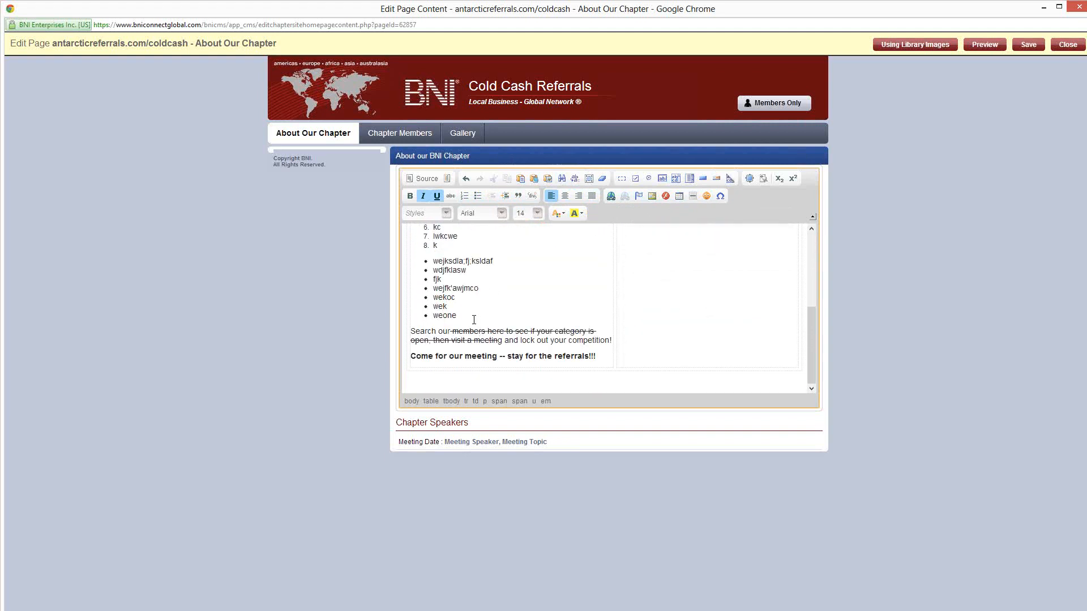
Step: Add the line "Check out the BNI HQ site!" below the paragraph ending "lock out your competition!"
click(436, 356)
click(614, 339)
key(Return)
text(Check)
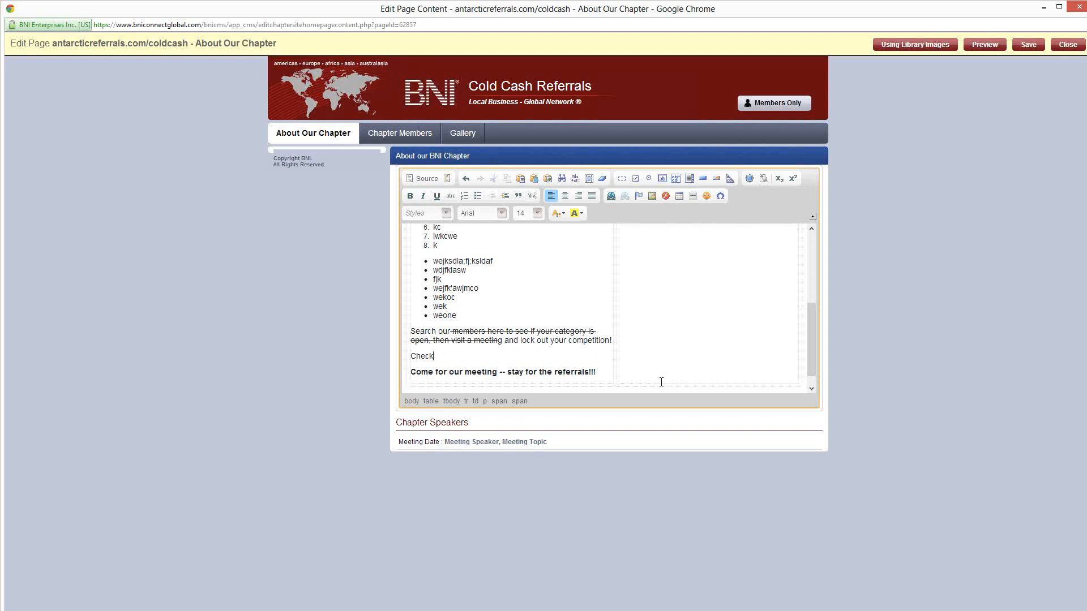
text( out the BNI HQ site!)
drag(462, 356, 507, 353)
click(611, 196)
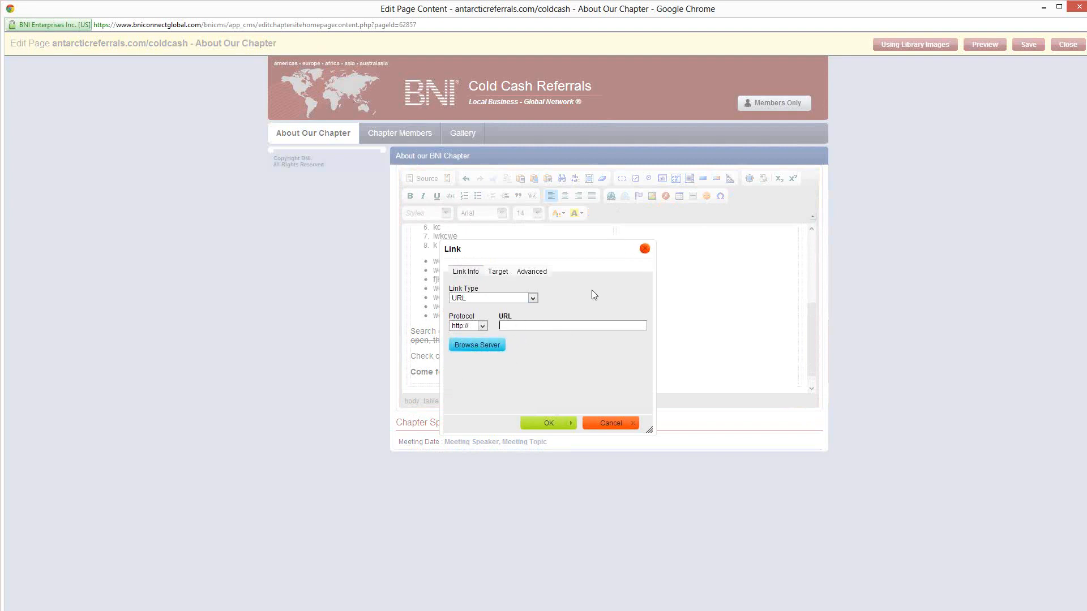
text(www.bni.com)
click(525, 423)
click(508, 355)
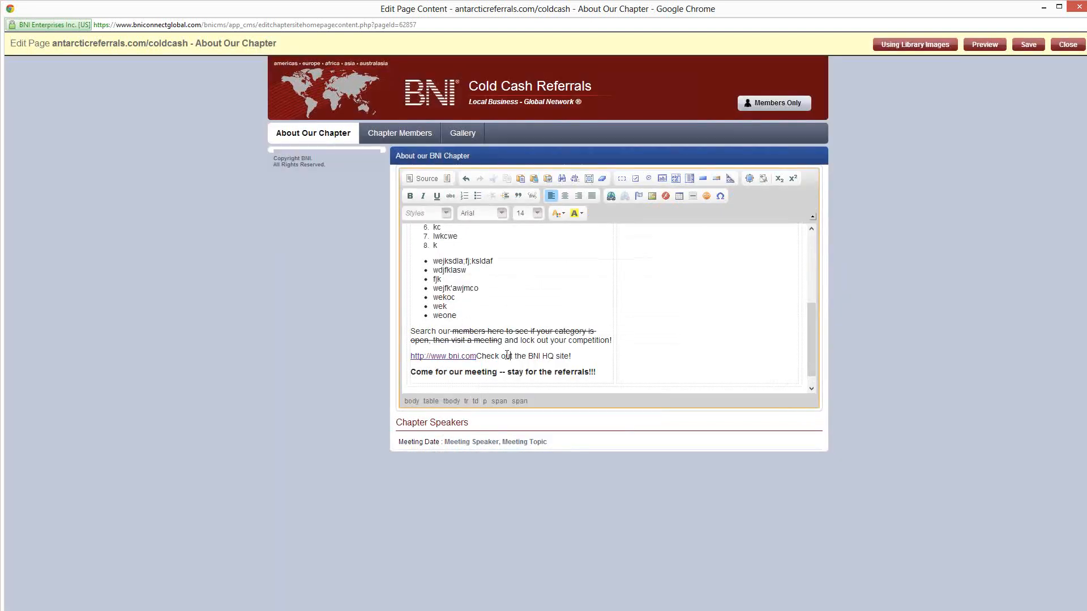
drag(573, 356, 526, 356)
click(611, 197)
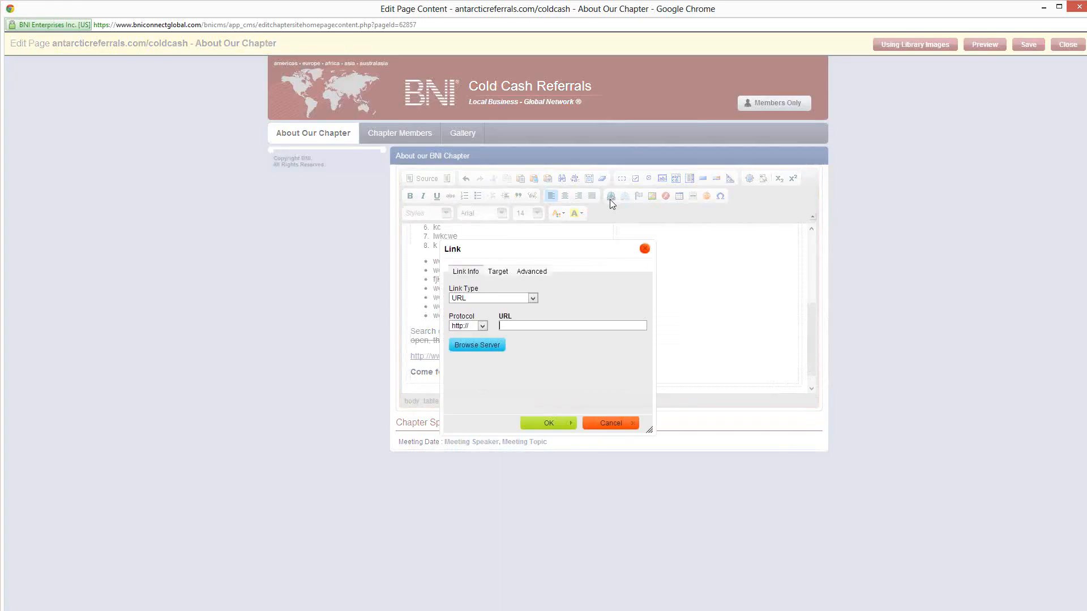
text(www.bni.com)
key(Return)
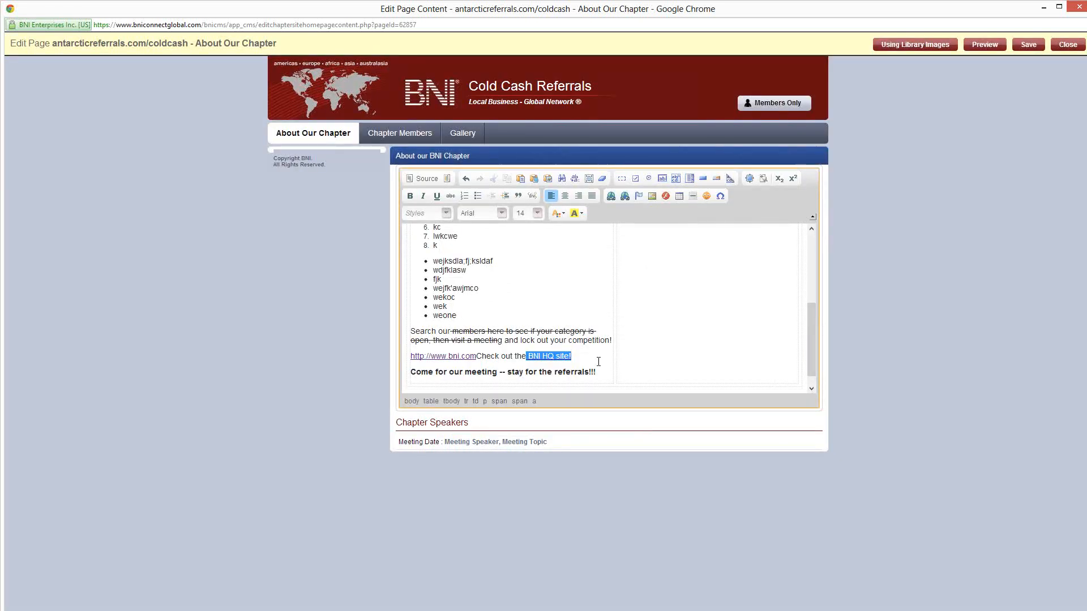
click(557, 359)
drag(474, 354, 412, 357)
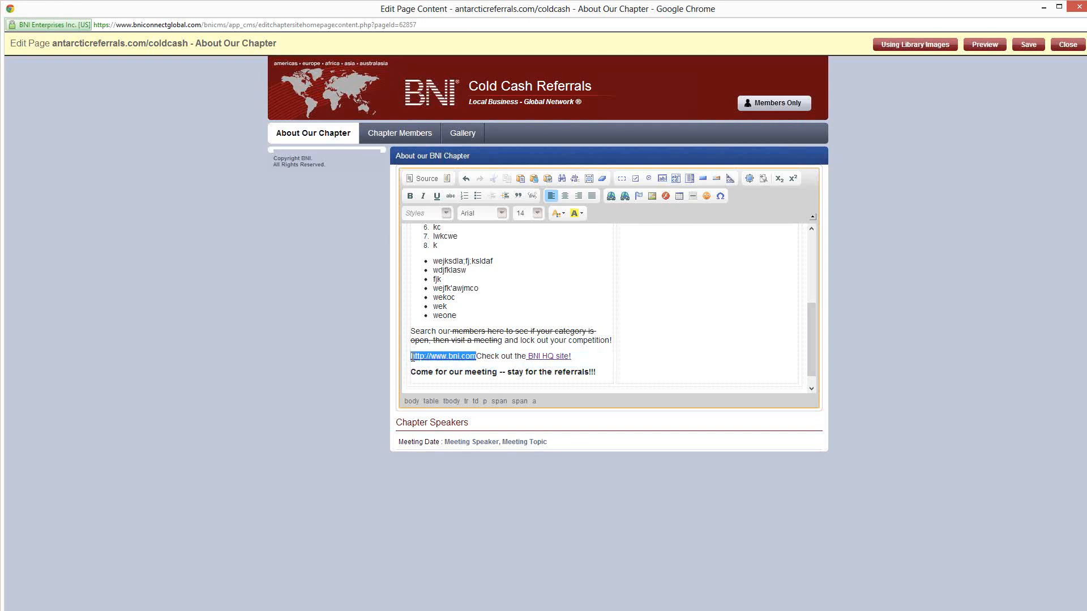
key(Delete)
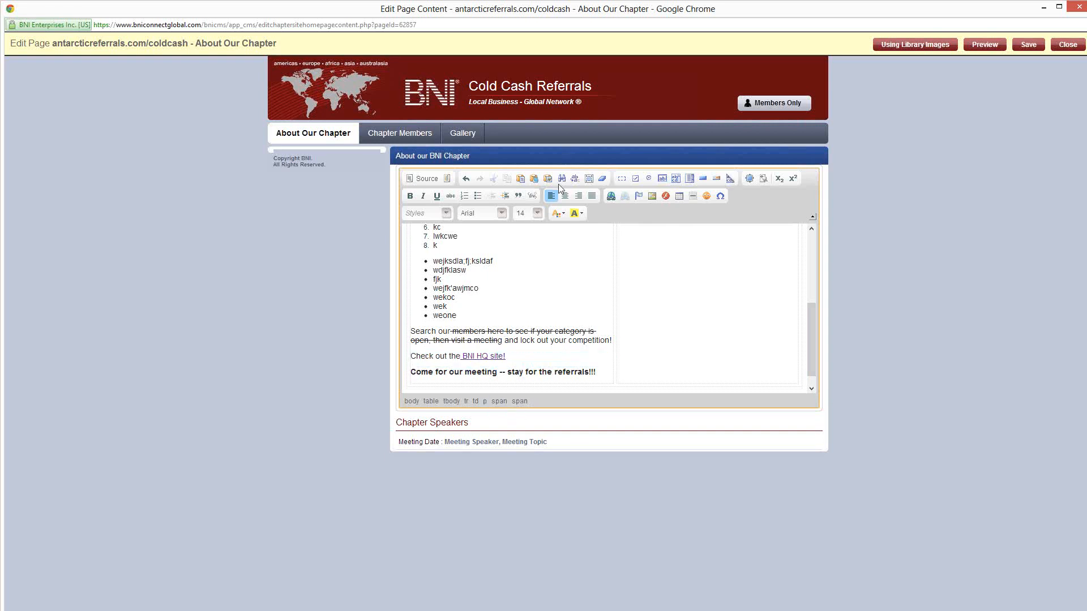
Step: Insert the Facebook icon FBIICON_1367939417.jpg from the server's image library into the empty paragraph below the content table
click(500, 335)
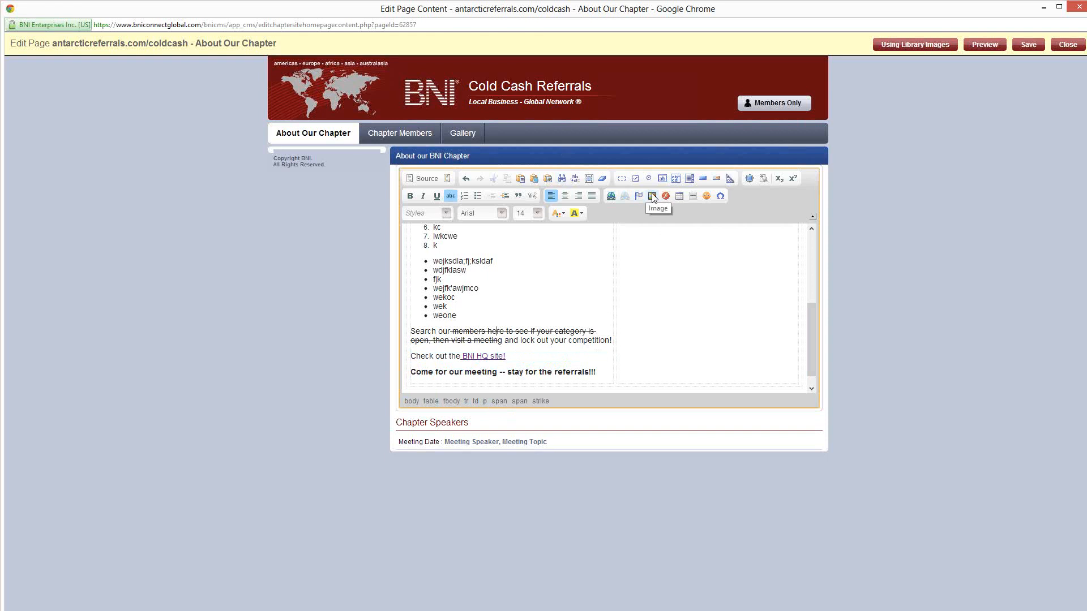
scroll(553, 296, down, 1)
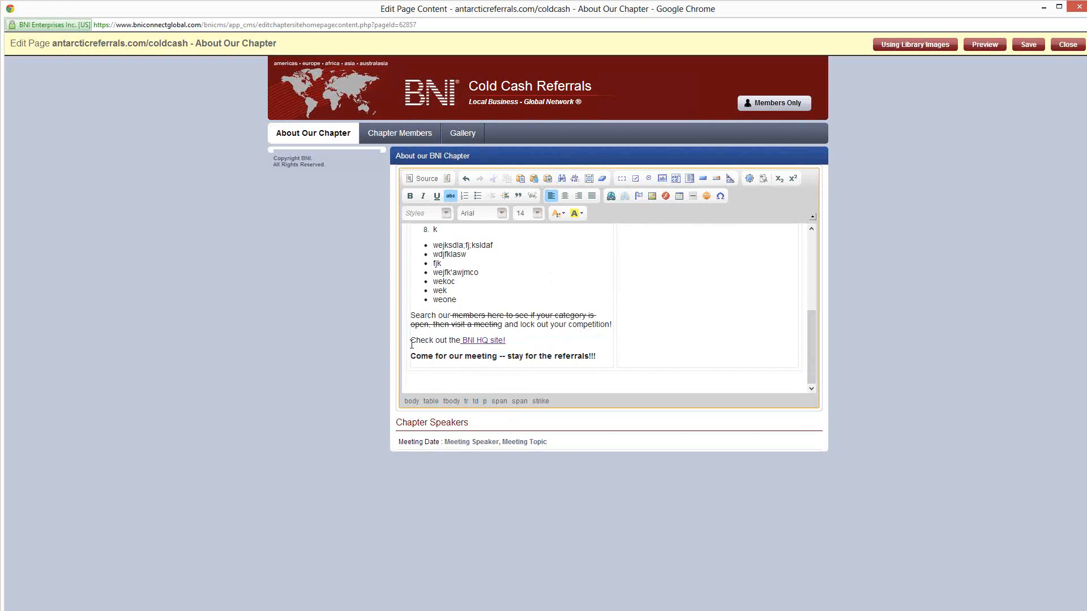
click(423, 374)
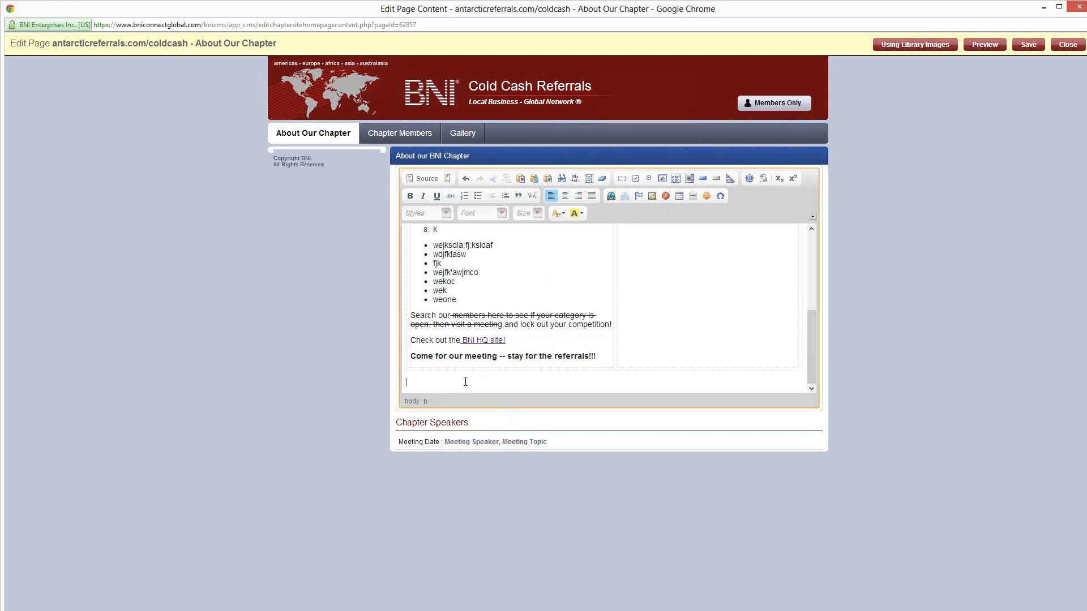
click(653, 195)
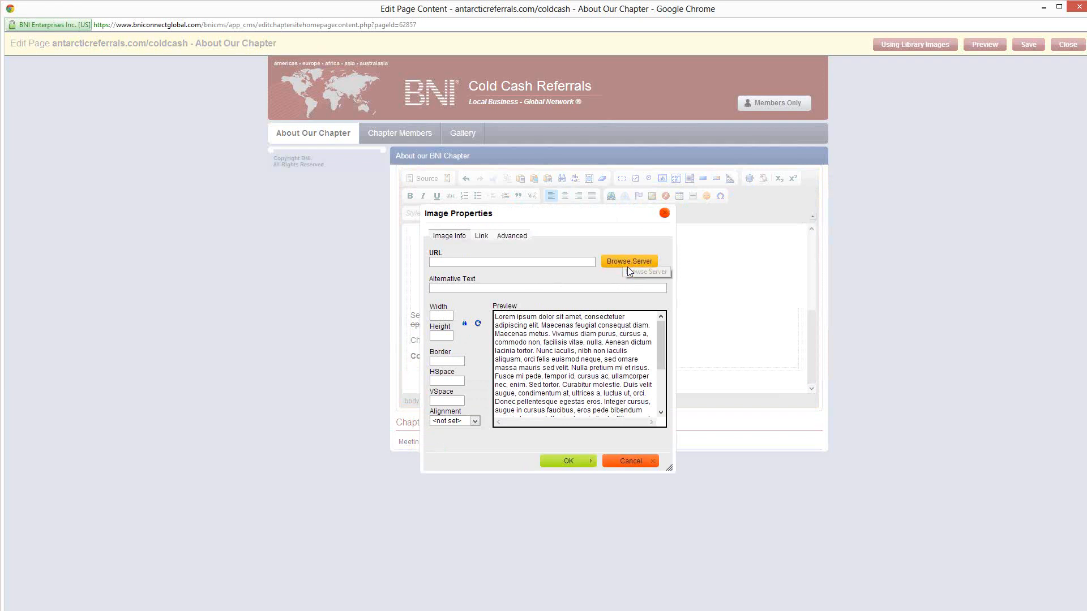
click(638, 262)
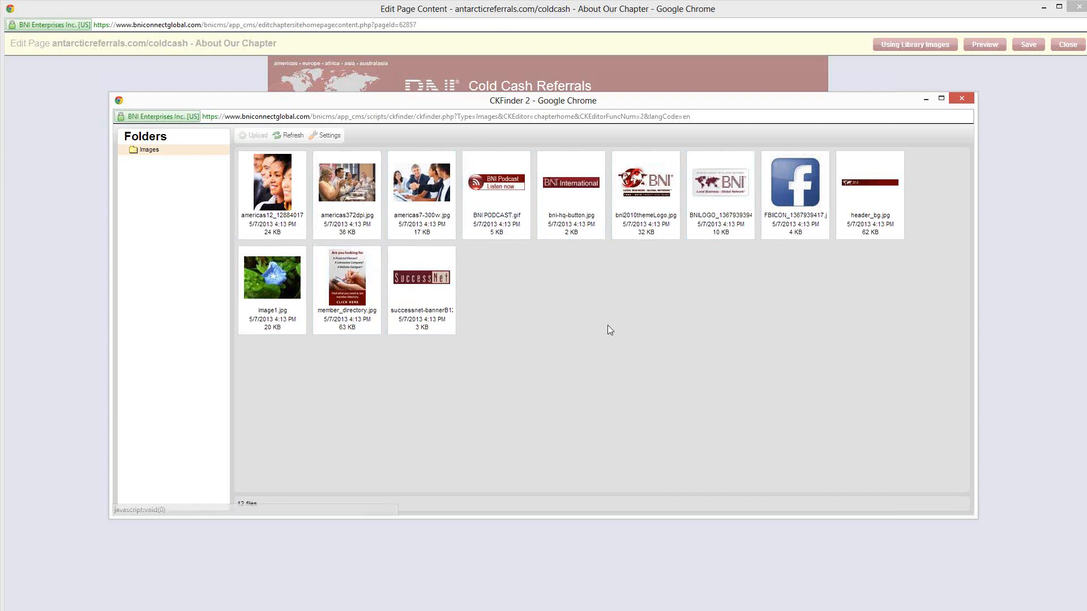
double_click(801, 182)
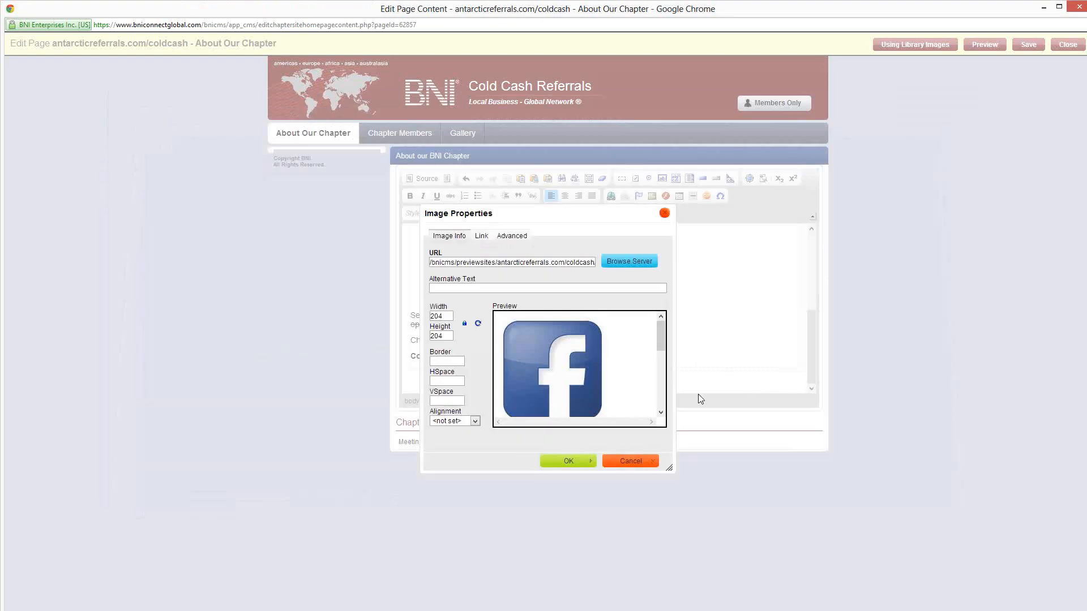
click(567, 460)
scroll(565, 347, down, 1)
click(468, 325)
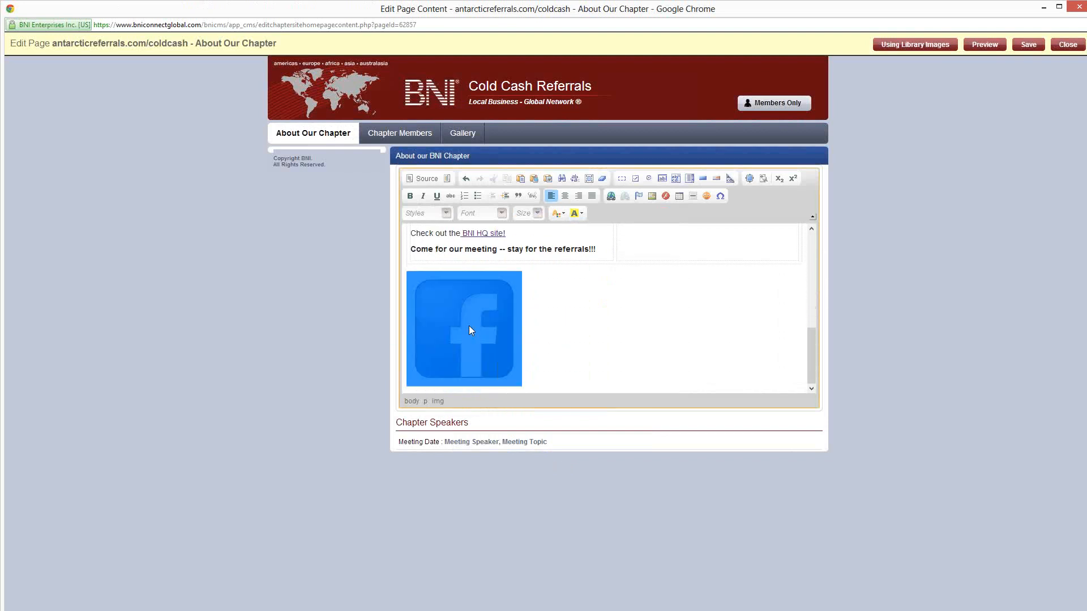
click(553, 316)
click(447, 337)
click(611, 197)
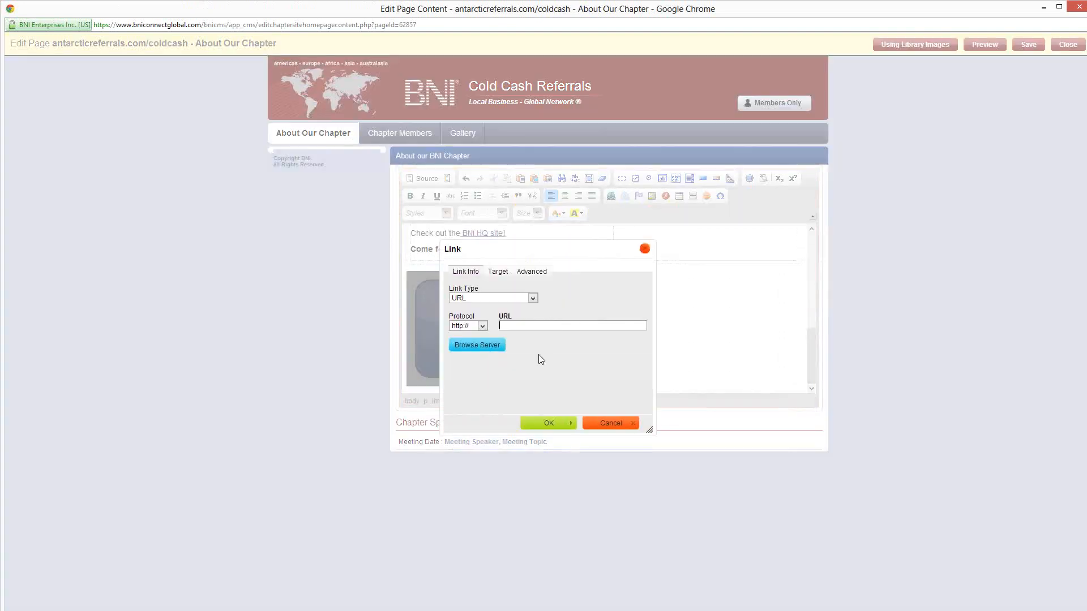
text(www.bacebook)
key(BackSpace)
key(BackSpace)
key(BackSpace)
key(BackSpace)
key(BackSpace)
key(BackSpace)
key(BackSpace)
text(facebook.com/bniqwakefield)
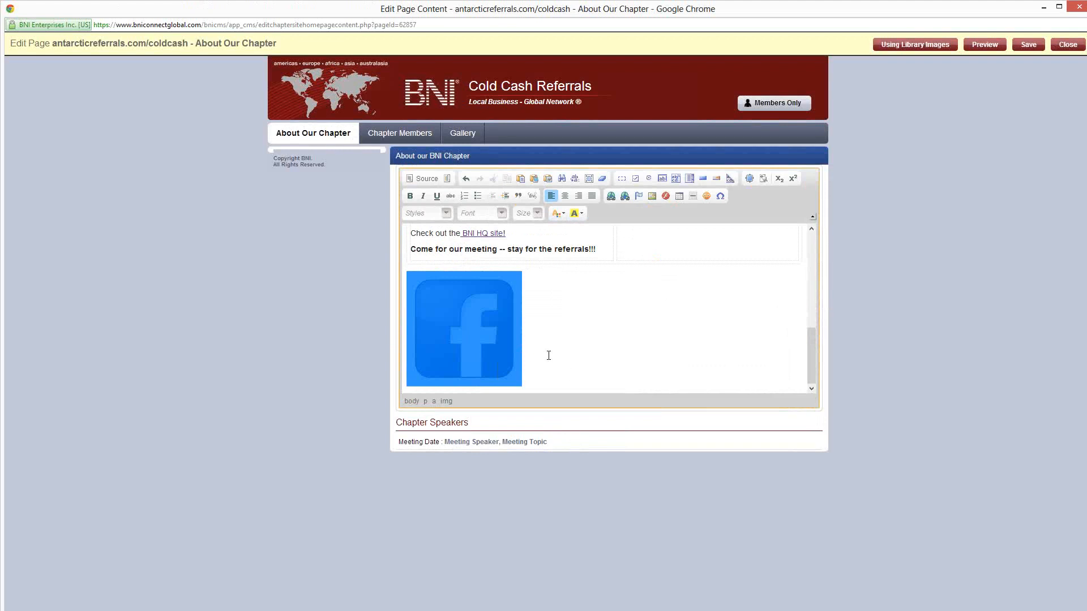
Step: Resize the Facebook icon proportionally to a width of 50 in its image properties
click(468, 327)
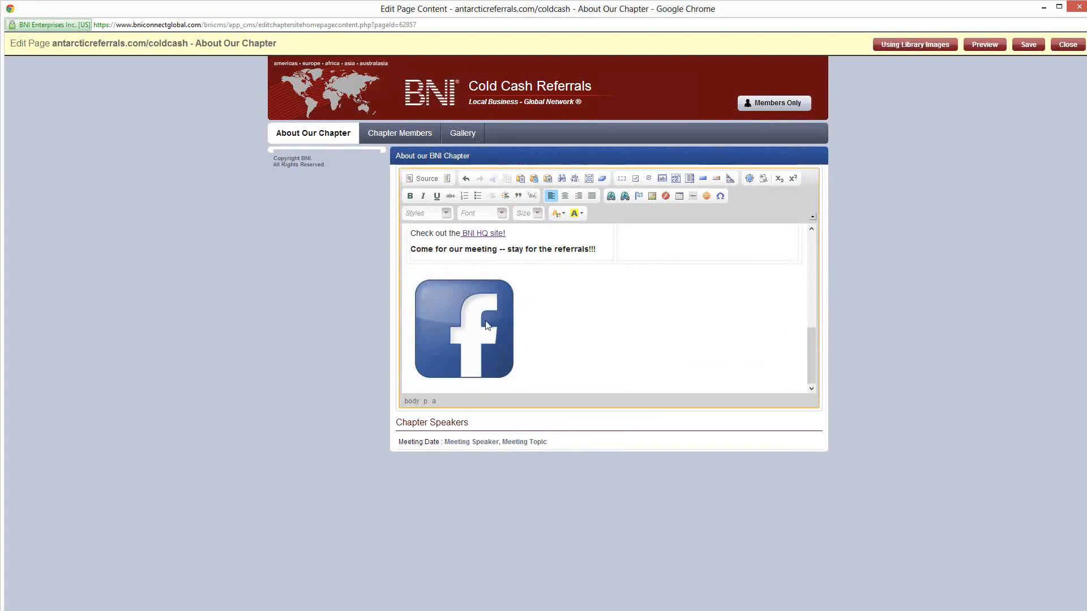
click(468, 329)
click(577, 329)
right_click(488, 324)
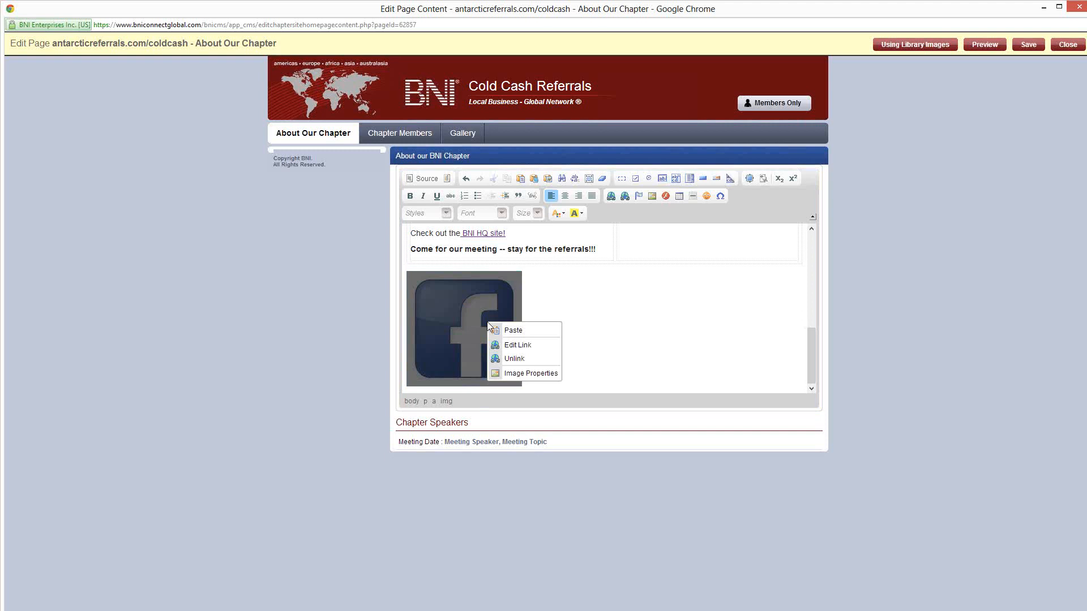
click(480, 299)
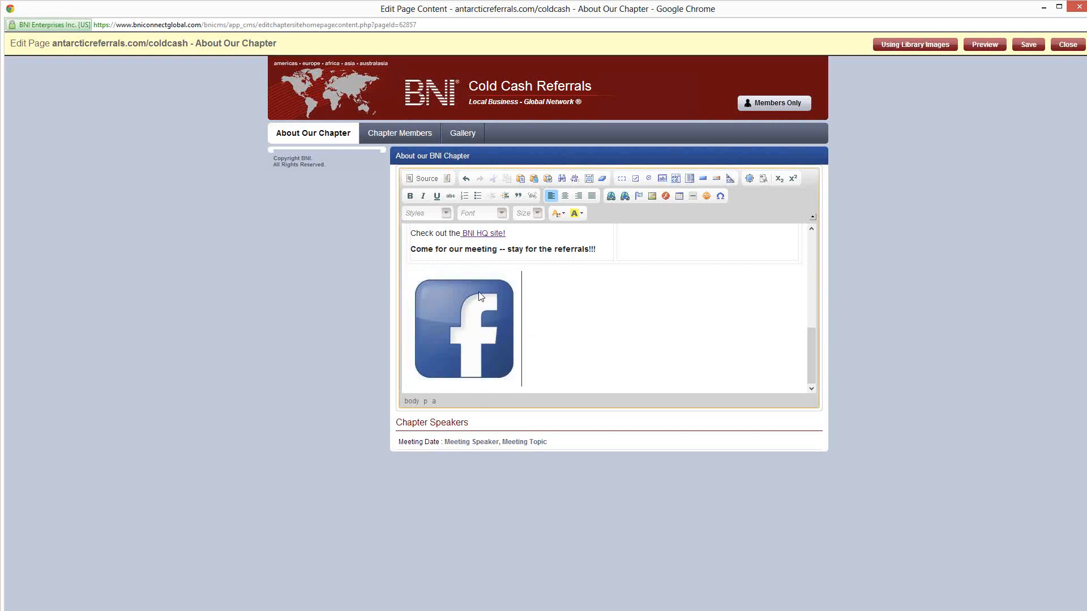
right_click(456, 308)
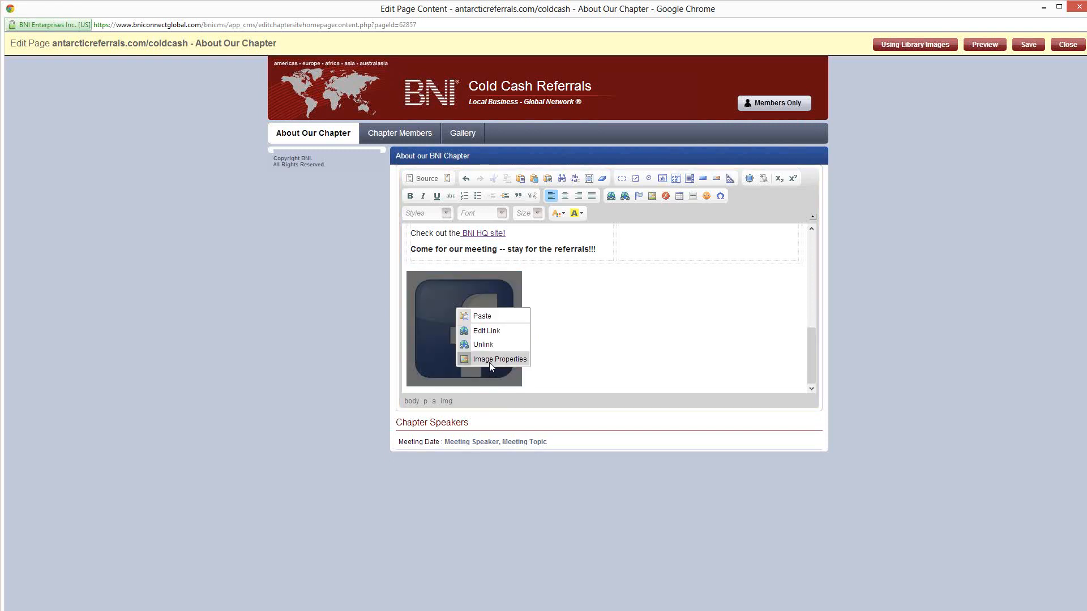
click(491, 360)
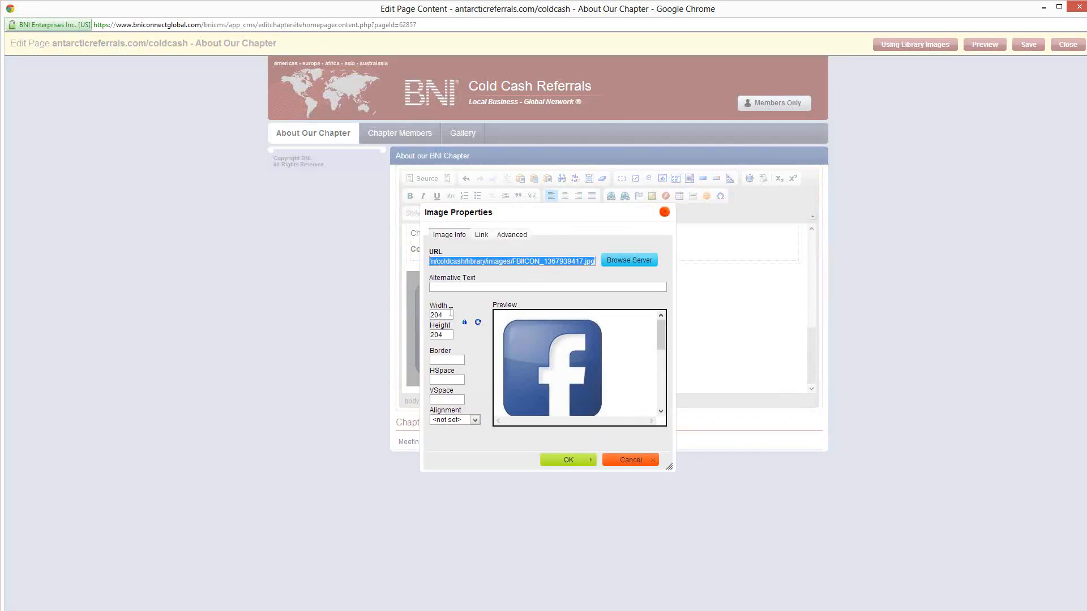
drag(444, 315, 382, 294)
text(50)
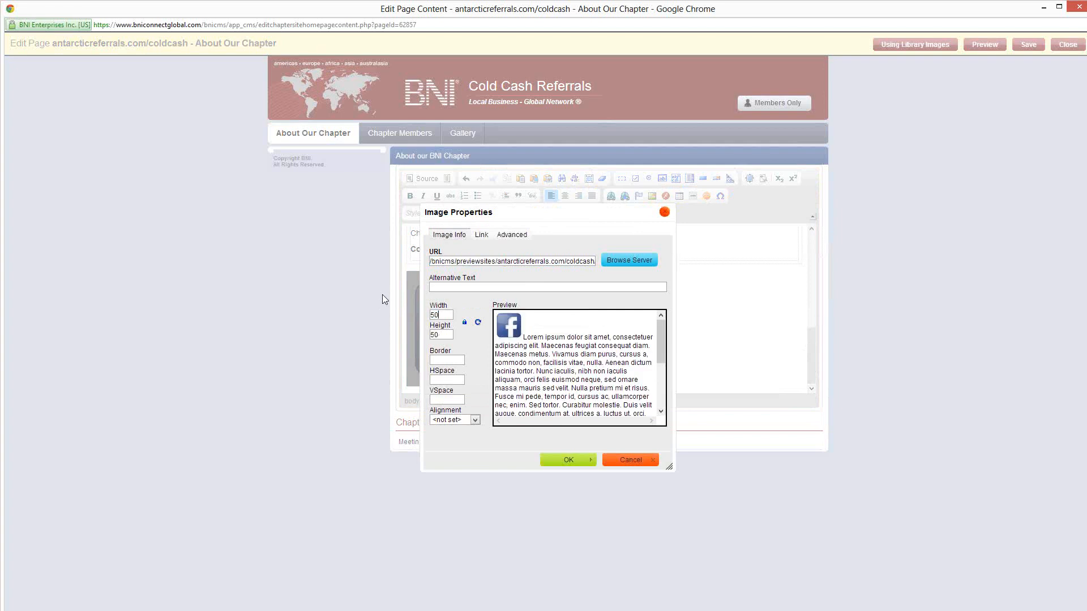
click(558, 460)
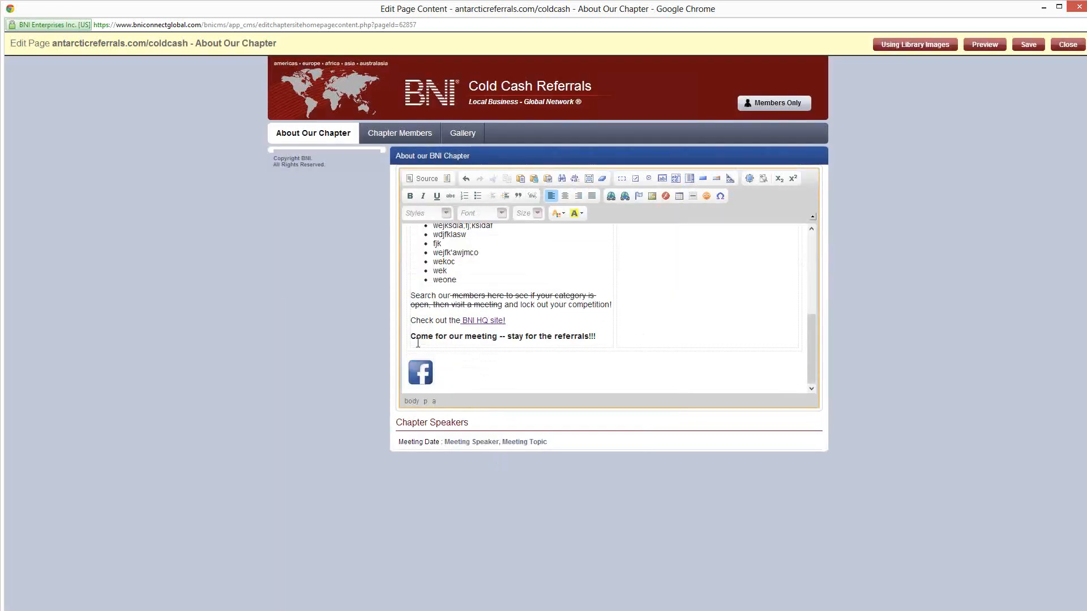
Step: Insert the © special character right after "BNI" in the "BNI HQ site!" link
scroll(578, 340, up, 5)
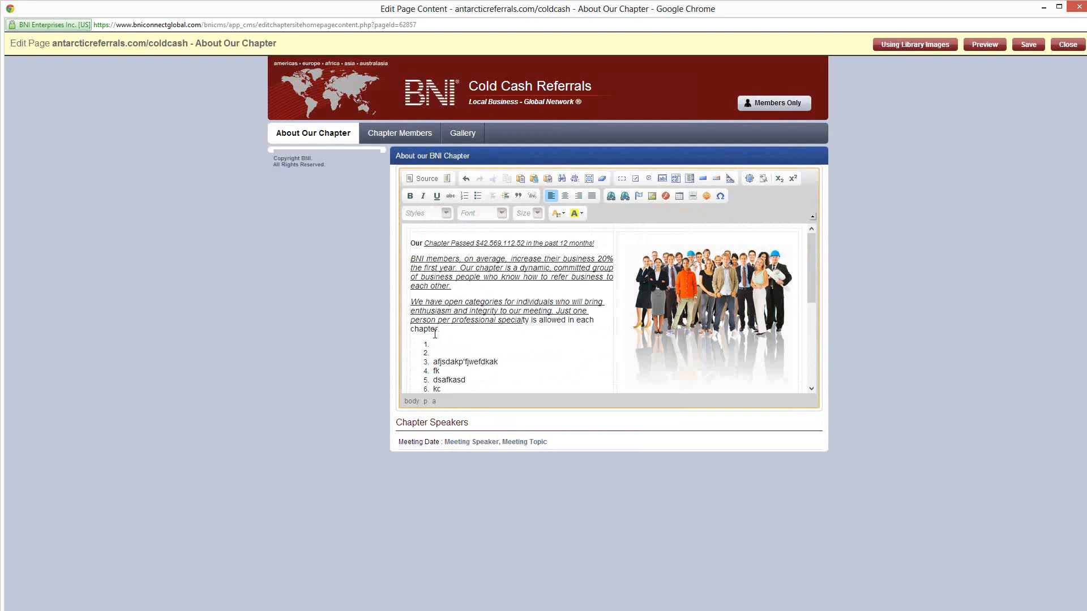
click(457, 330)
scroll(607, 277, down, 6)
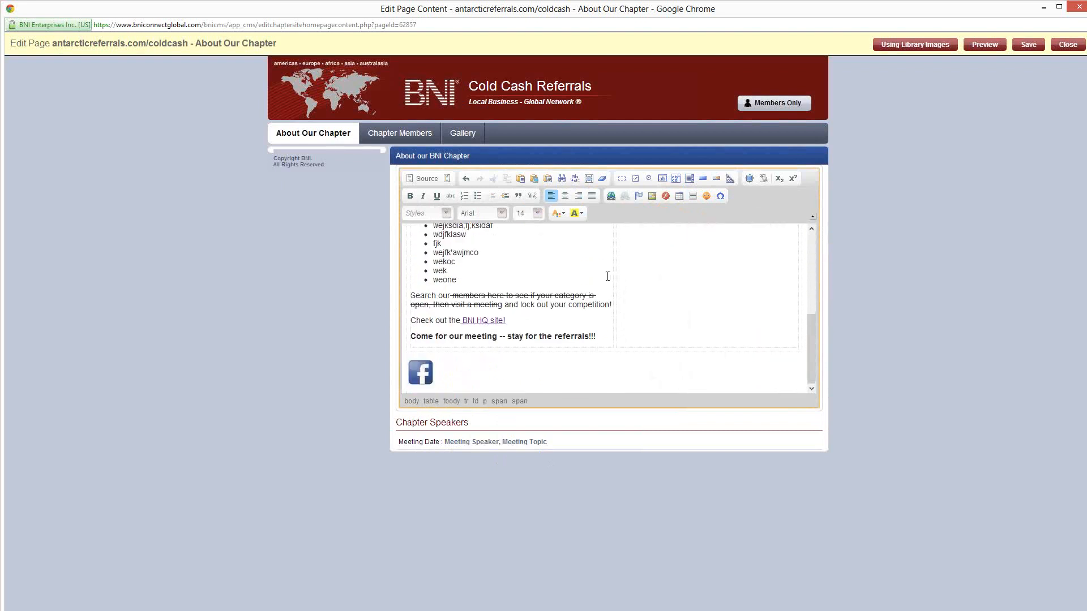
click(475, 321)
click(721, 196)
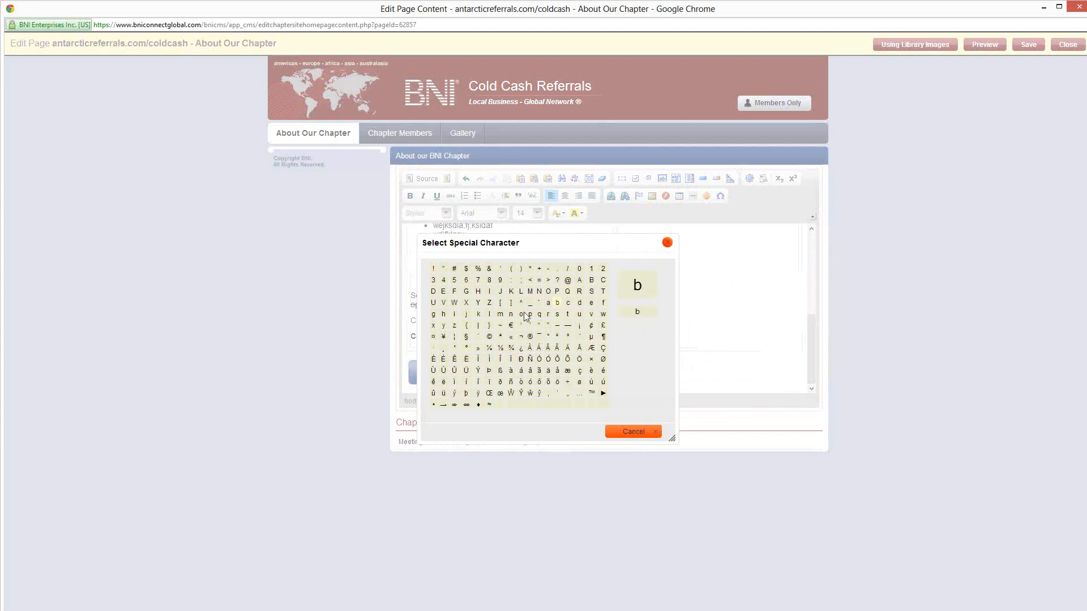
click(489, 337)
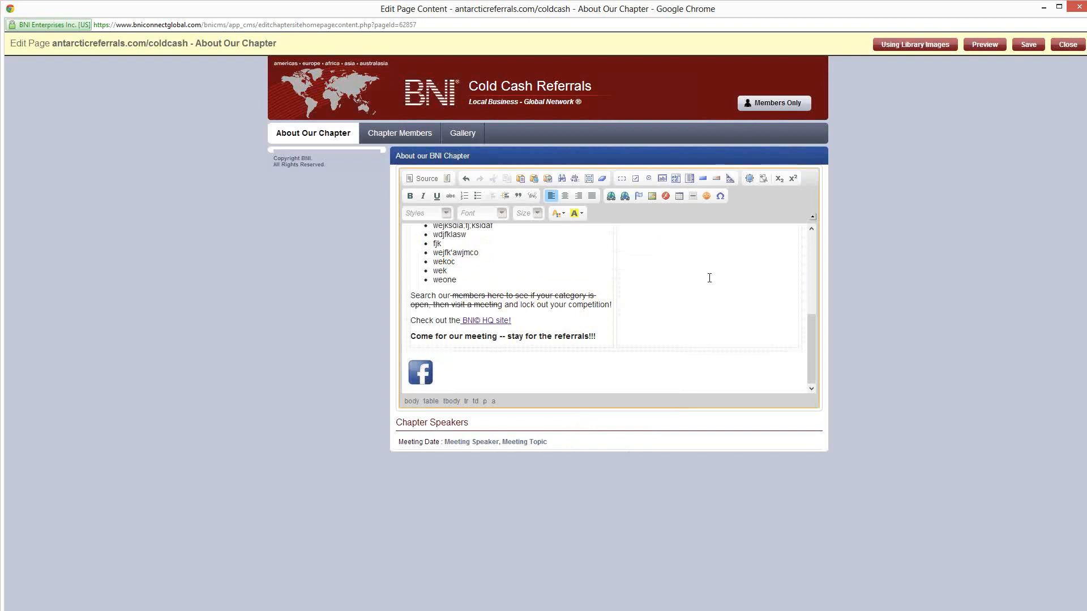
Step: Apply the Blue Title style to the paragraph starting with "Search our members here"
drag(474, 305, 410, 295)
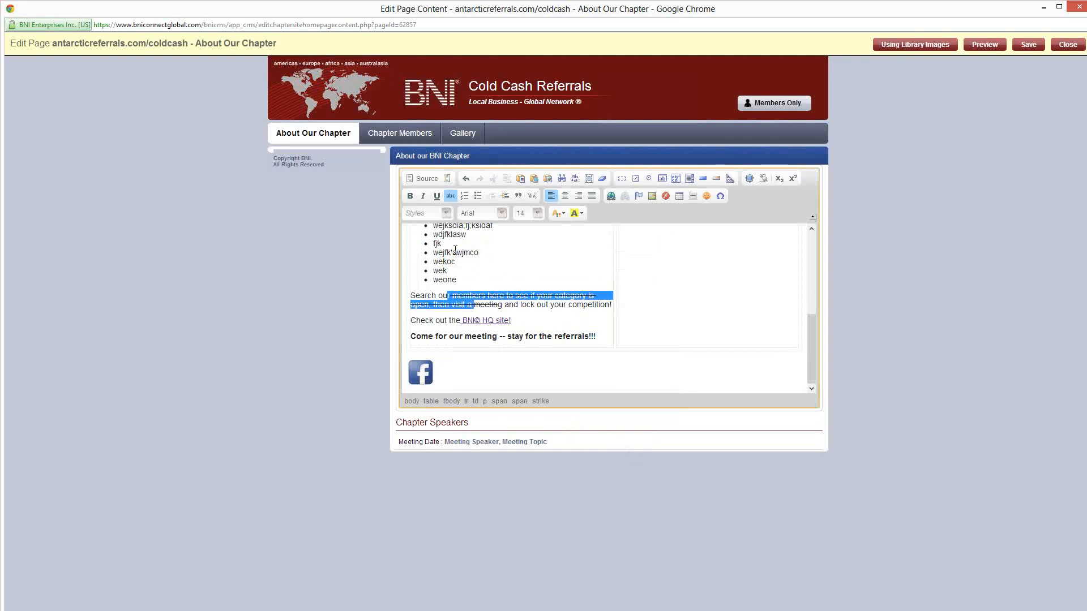
click(445, 213)
click(427, 268)
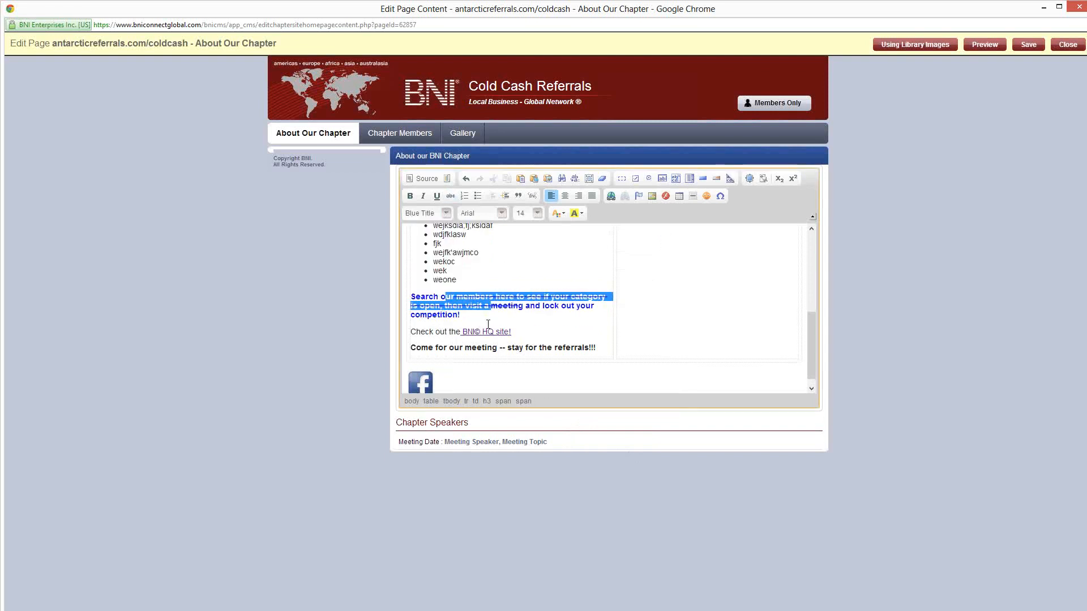
Step: Set the font of "petition!" at the end of the blue title paragraph to Georgia
drag(461, 315, 427, 316)
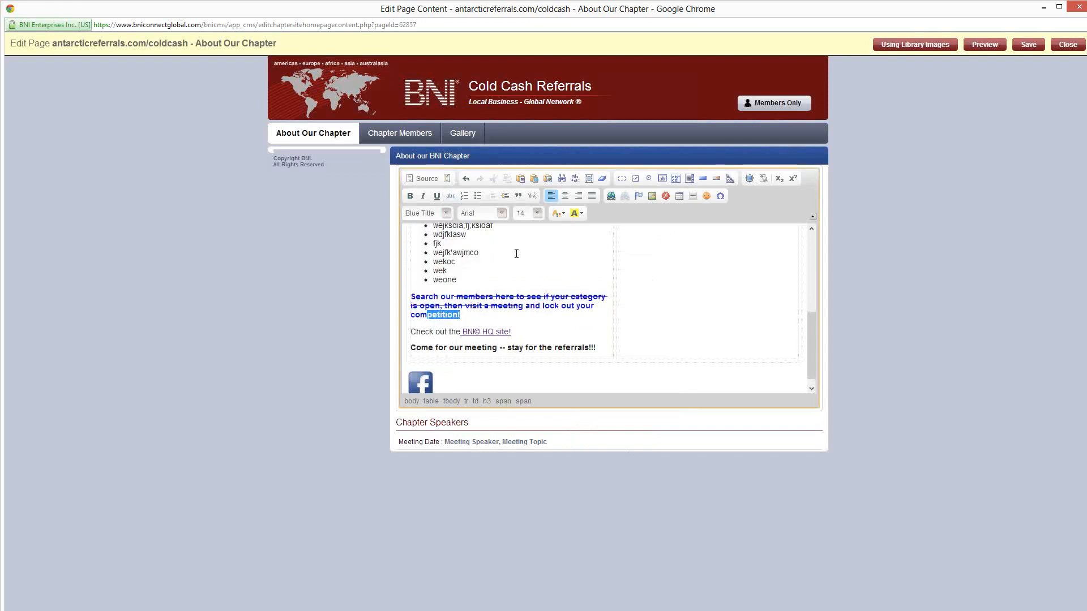
click(504, 215)
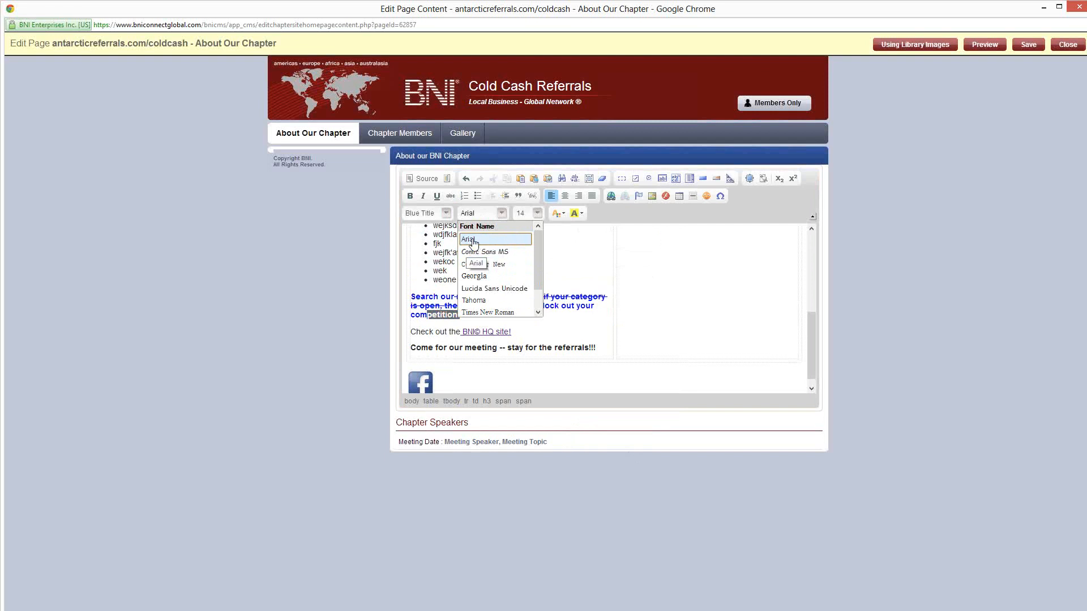
click(479, 276)
Step: Set the font size to 48 for the blue title text from "s here to see" through "a meeting an"
click(482, 297)
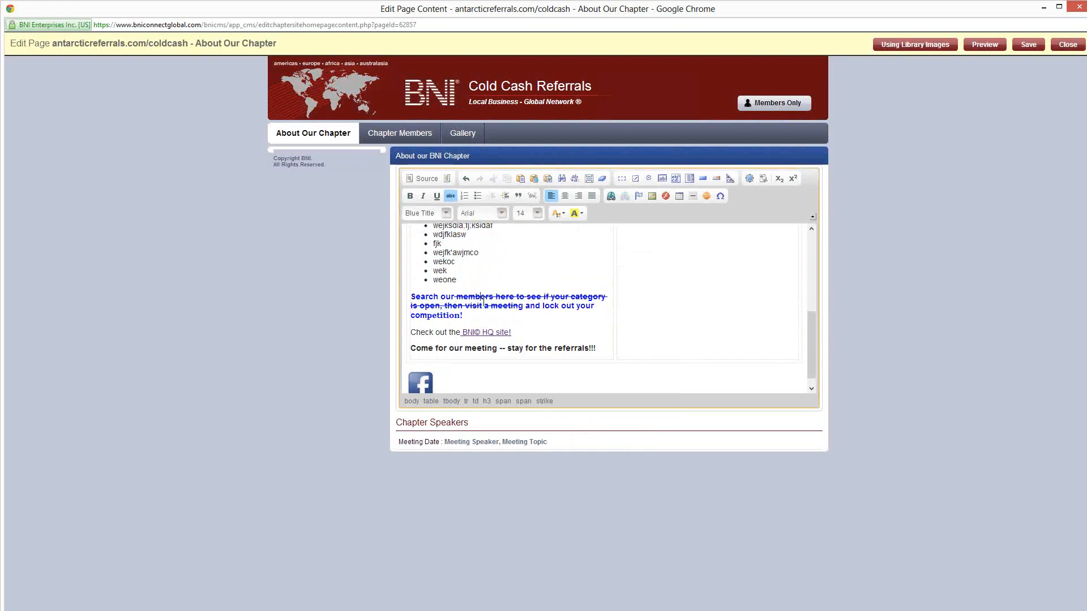
drag(530, 306, 488, 297)
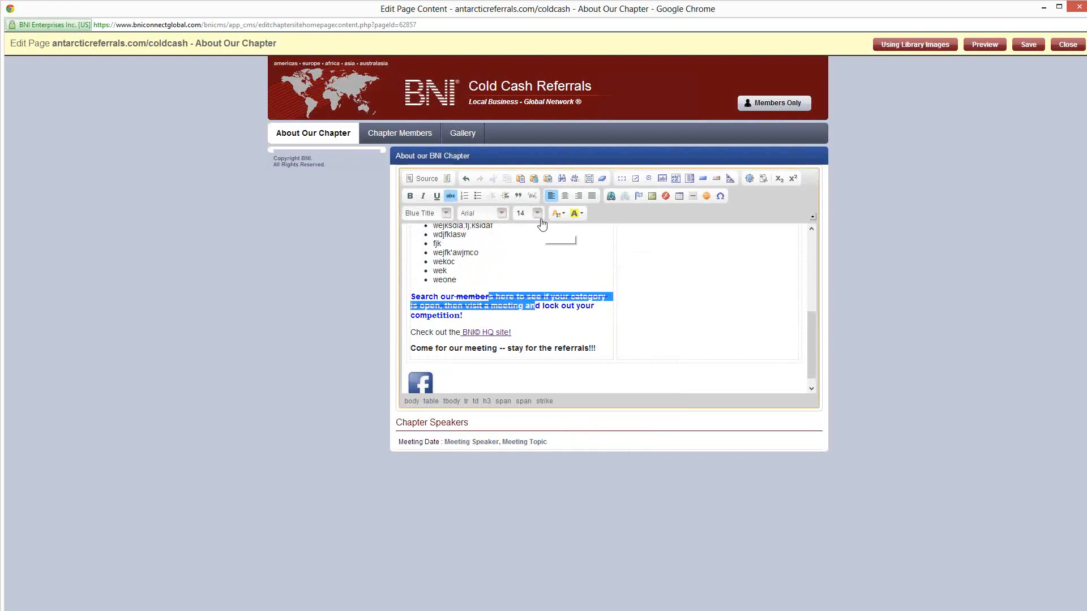
click(537, 213)
scroll(532, 277, down, 5)
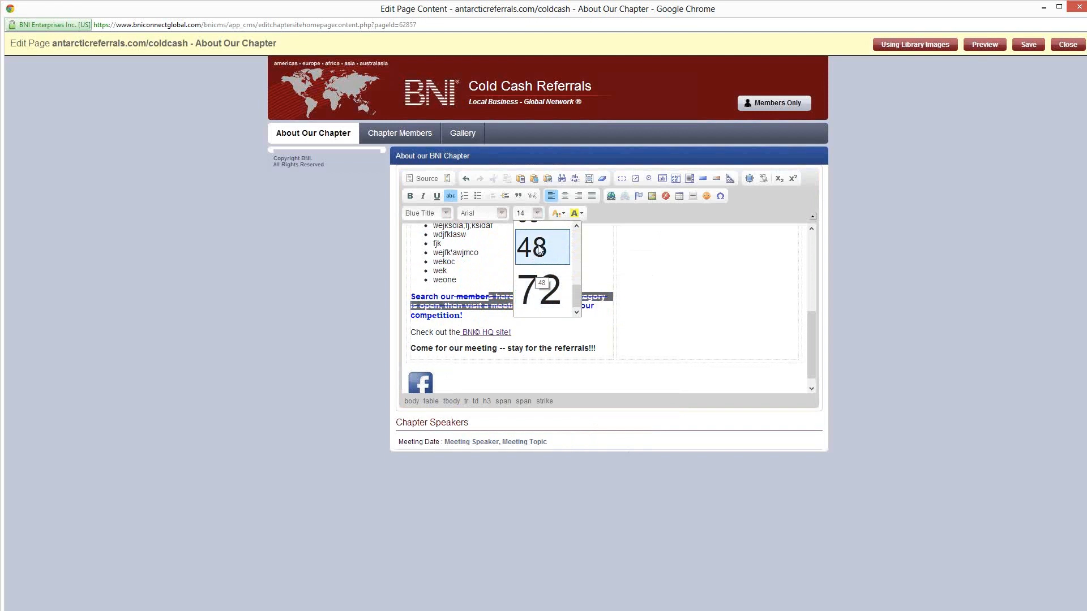
click(536, 247)
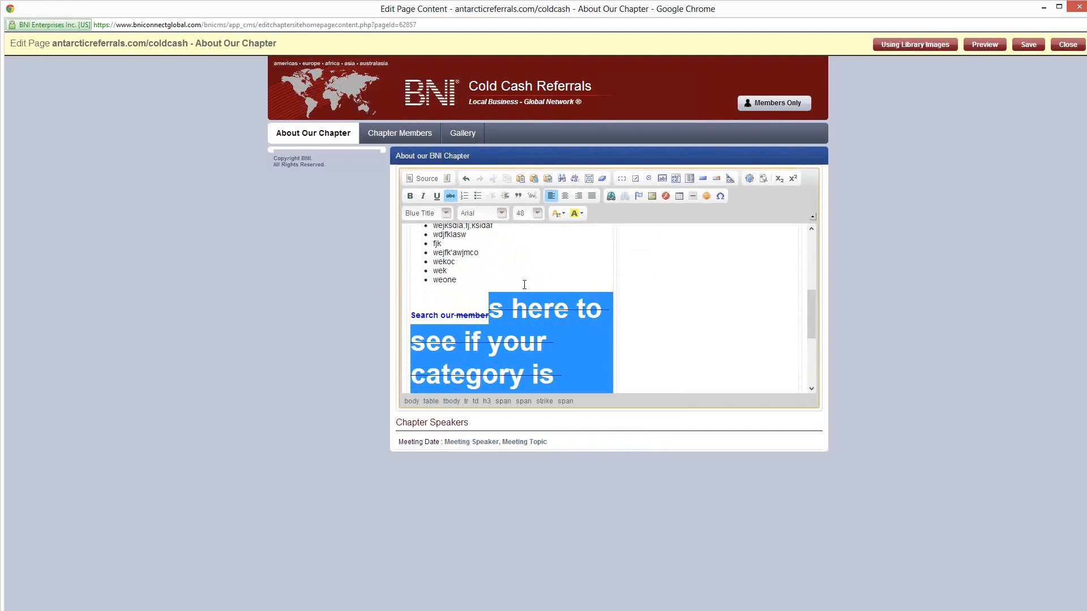
Step: Give the enlarged size 48 text a yellow-orange text colour and a turquoise background colour
click(559, 214)
click(575, 264)
click(575, 214)
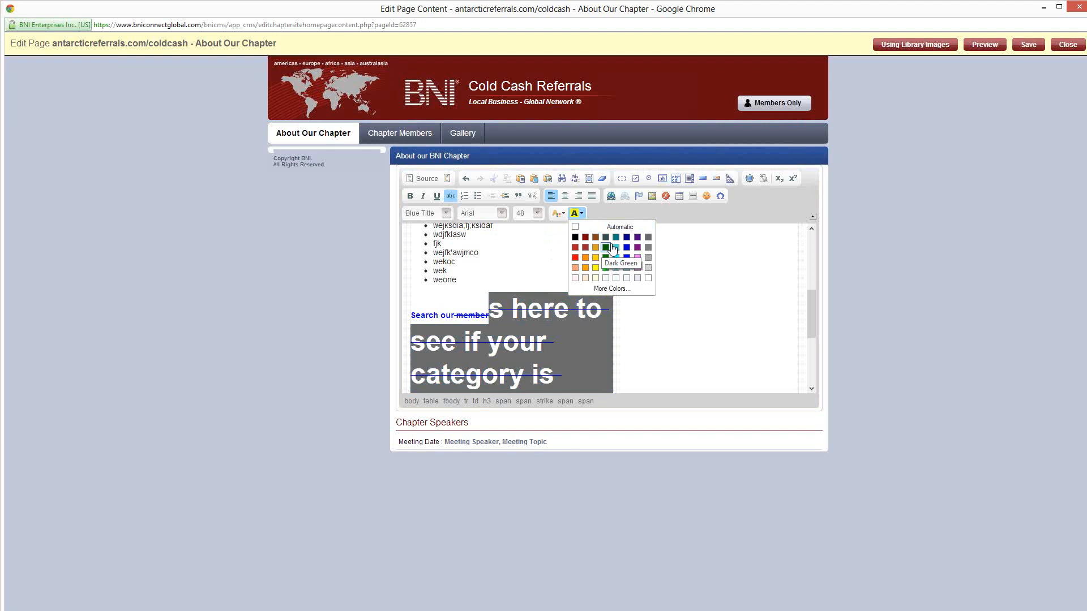
click(600, 248)
click(509, 278)
Step: Preview the About Our Chapter page and review its formatted text, link and Facebook icon
scroll(579, 304, down, 3)
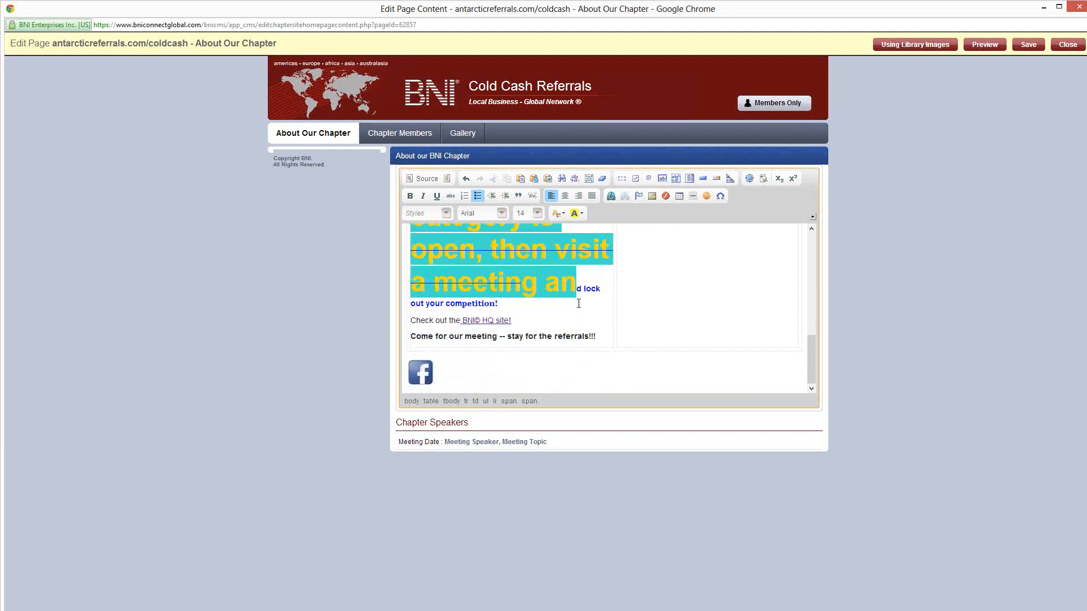
scroll(516, 320, up, 5)
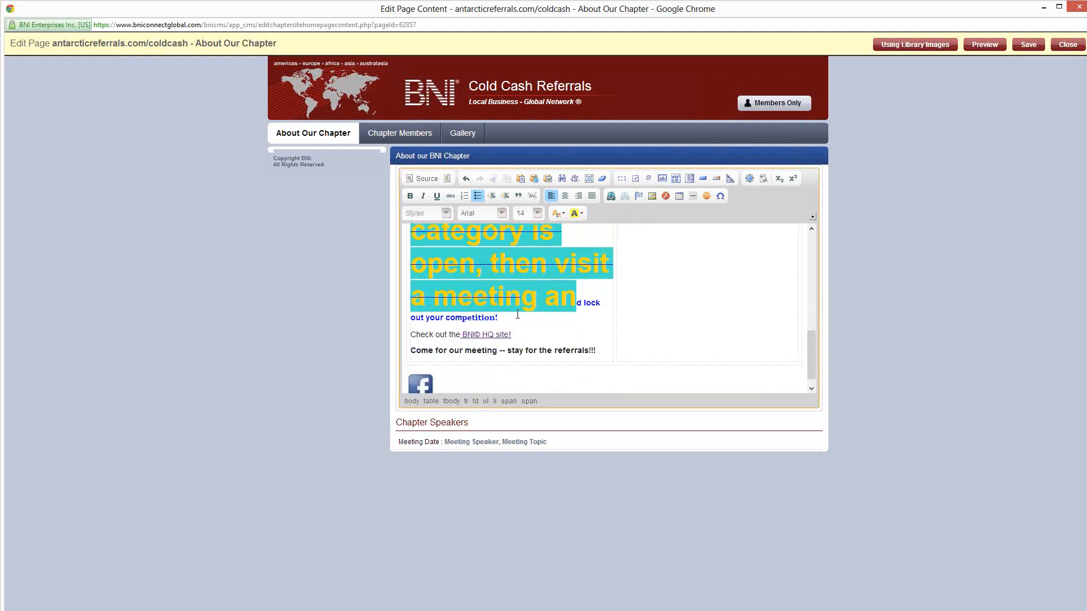
scroll(483, 277, down, 5)
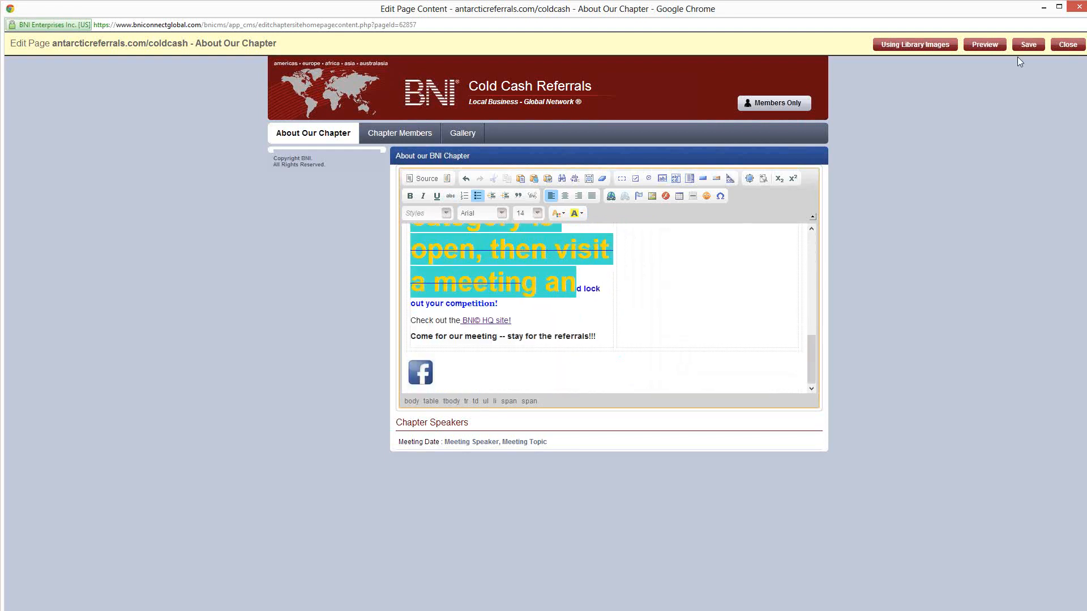
click(985, 45)
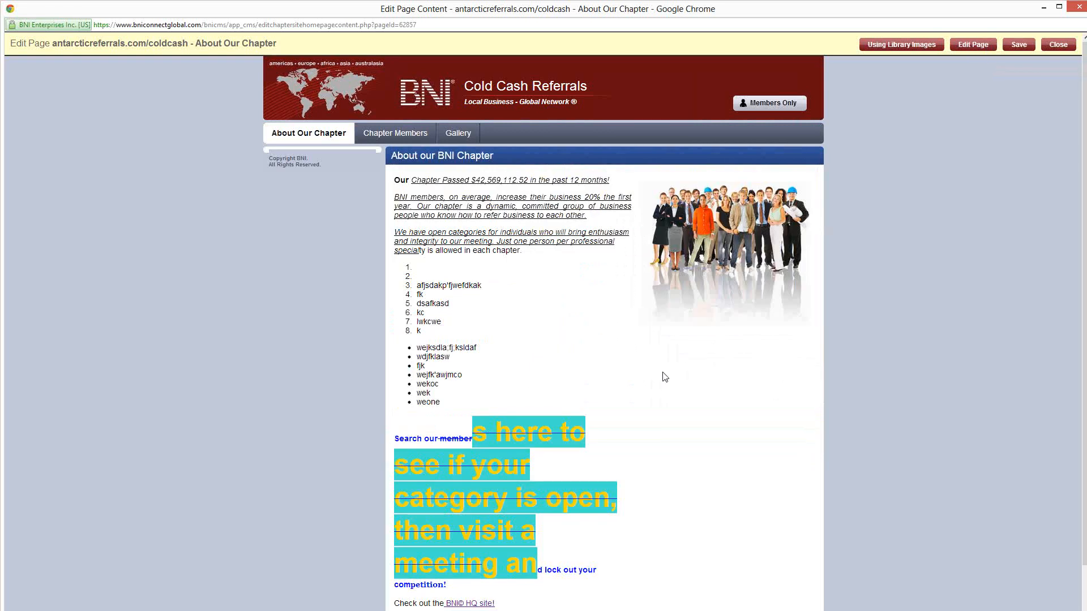
scroll(663, 377, down, 3)
scroll(657, 380, up, 3)
scroll(657, 380, down, 3)
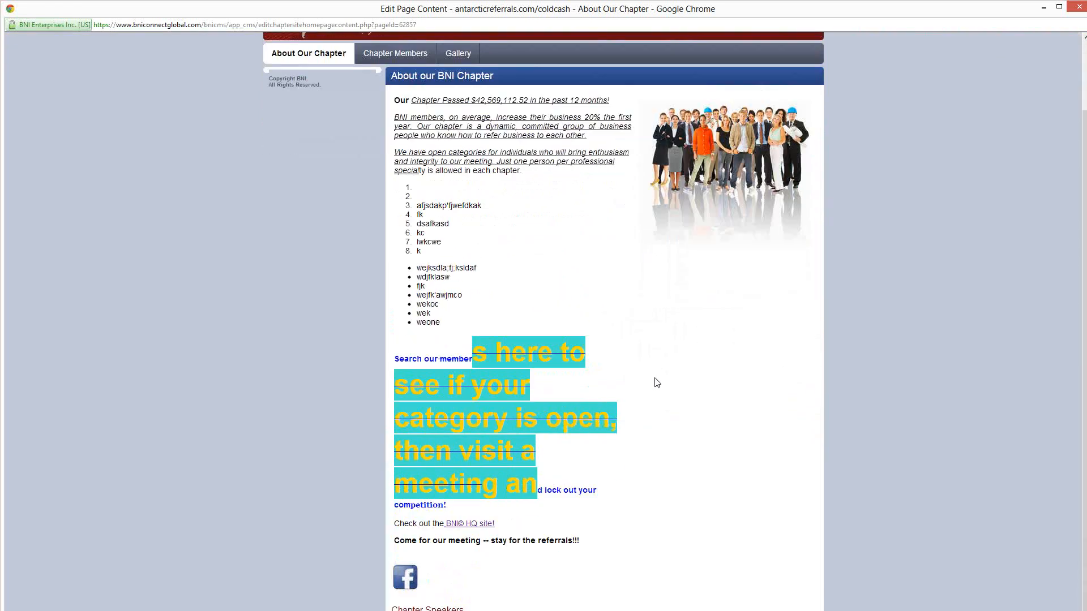
scroll(657, 382, up, 3)
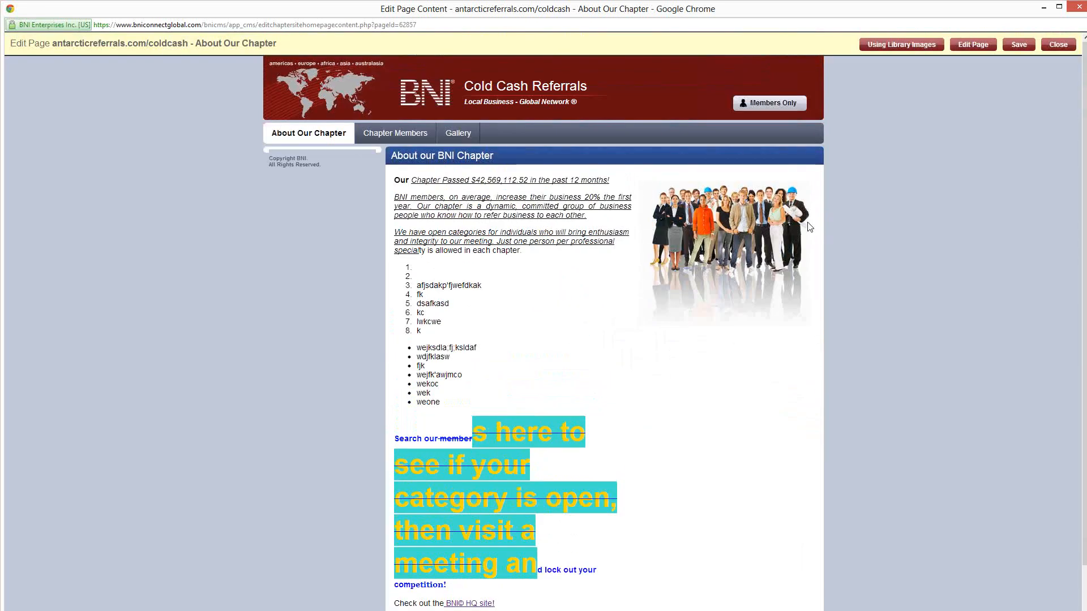
Step: Save the About Our Chapter page and close its editor window
click(1017, 48)
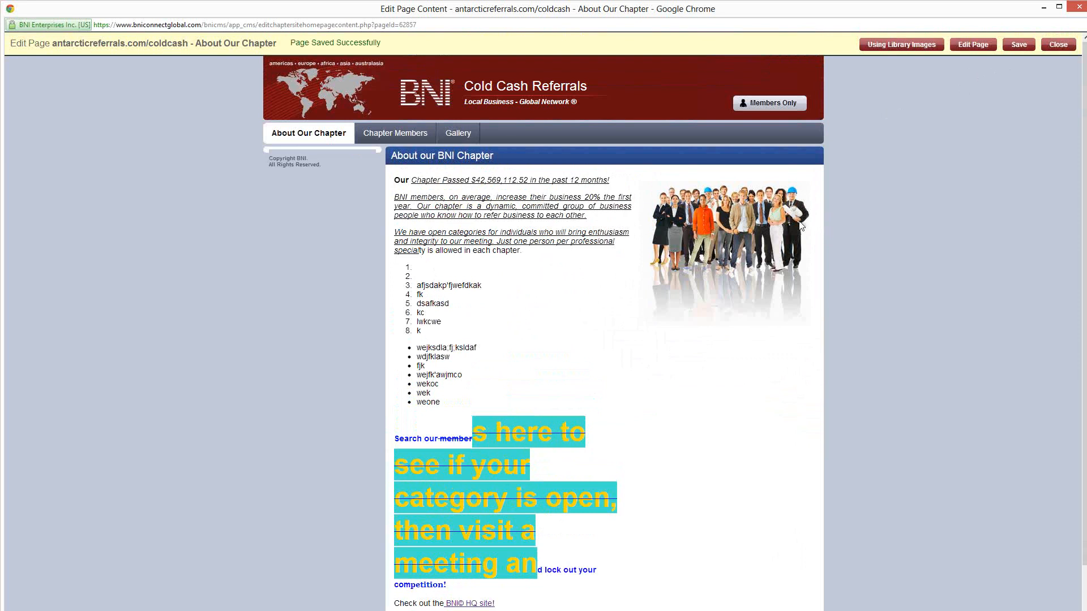
scroll(802, 258, down, 2)
scroll(802, 259, up, 2)
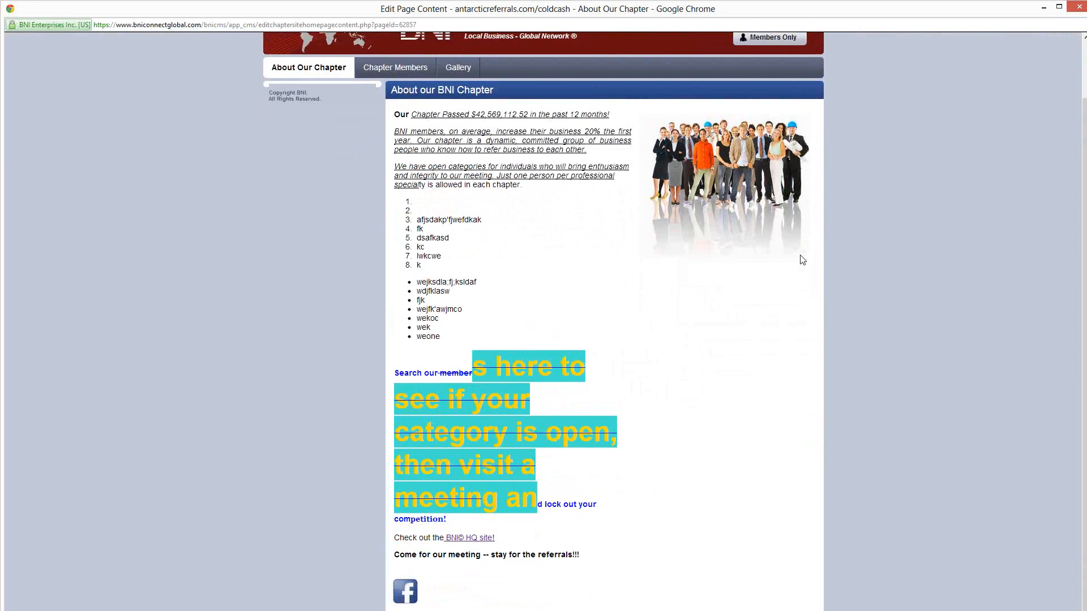
click(1019, 48)
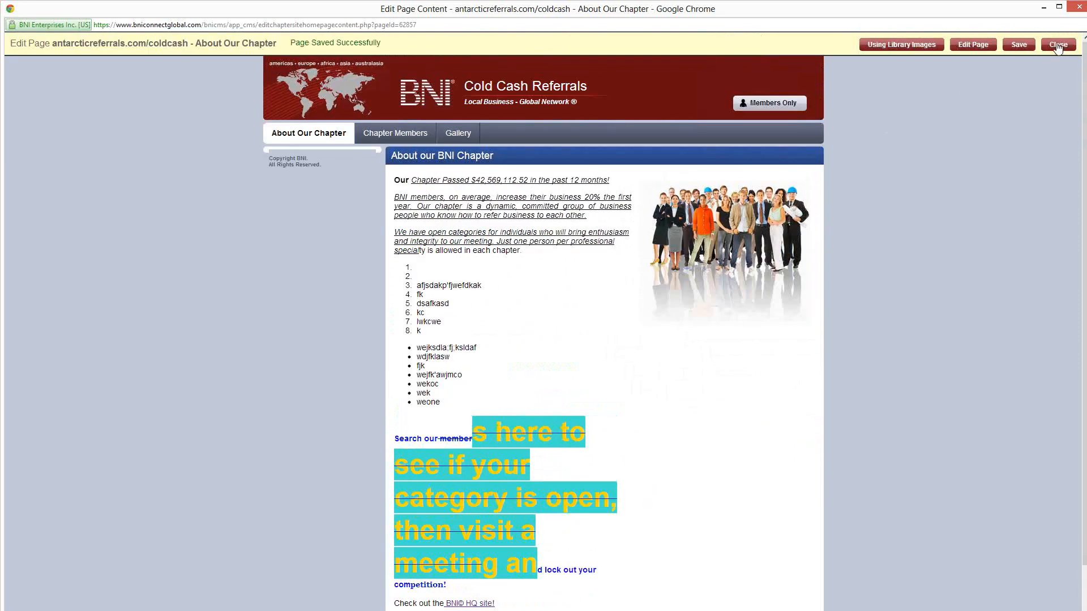
click(1059, 45)
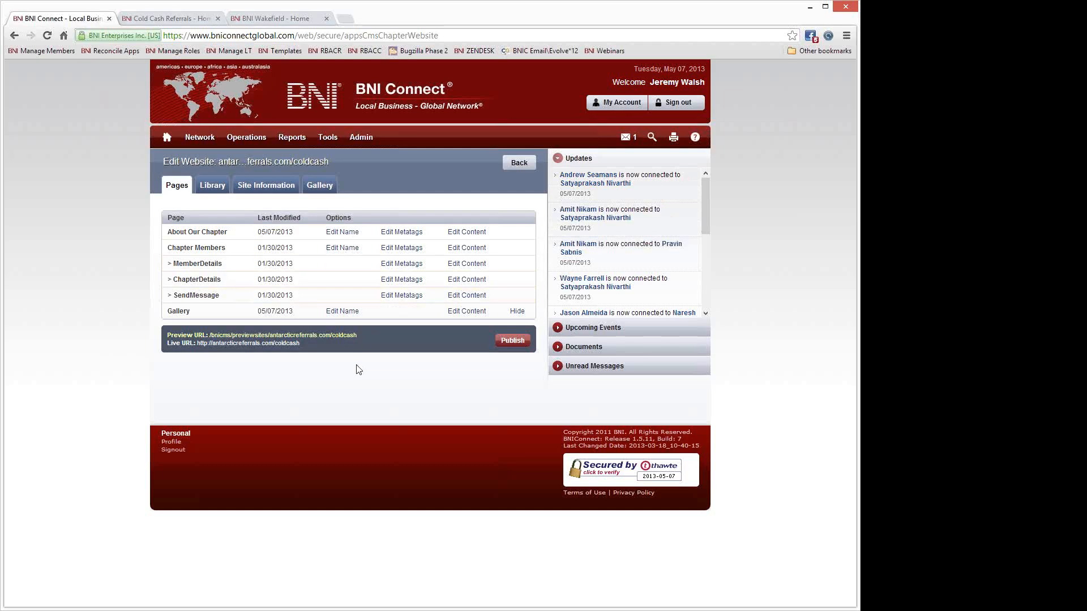
Step: Review the edited page at the site's preview URL, and close the preview and the older chapter site tabs
click(271, 335)
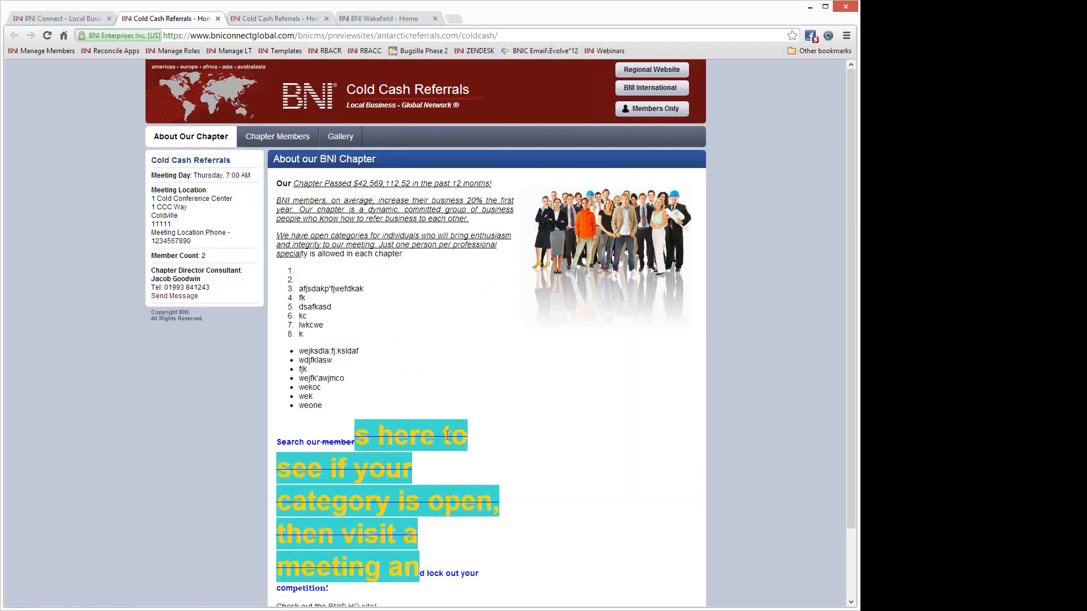
scroll(446, 442, down, 2)
scroll(446, 442, up, 2)
click(217, 19)
click(217, 18)
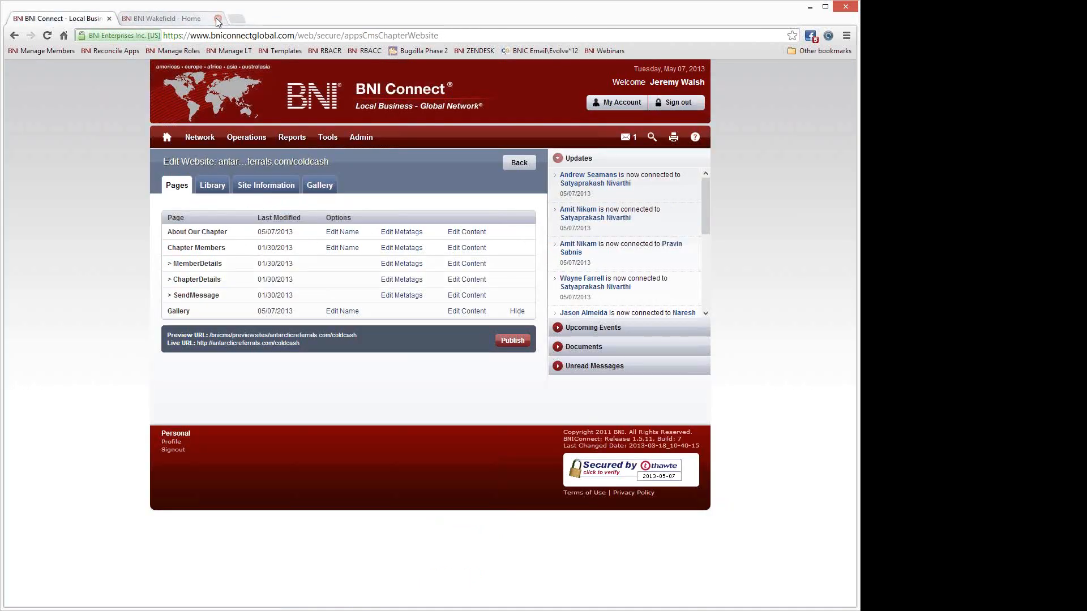
click(218, 19)
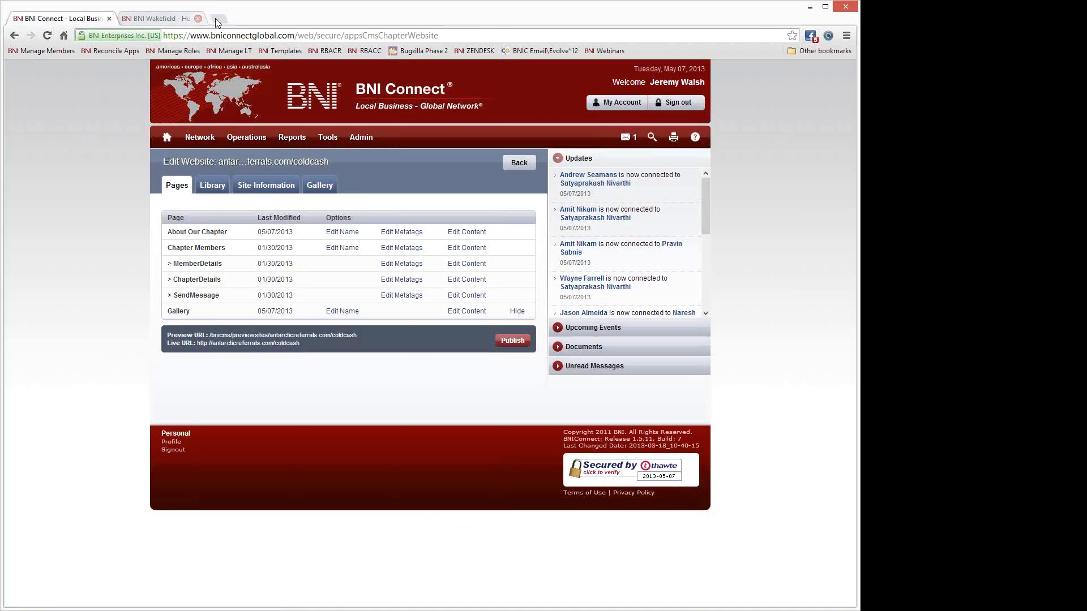
Step: Check the live URL antarcticreferrals.com/coldcash, close its tab, and publish the chapter website
click(283, 344)
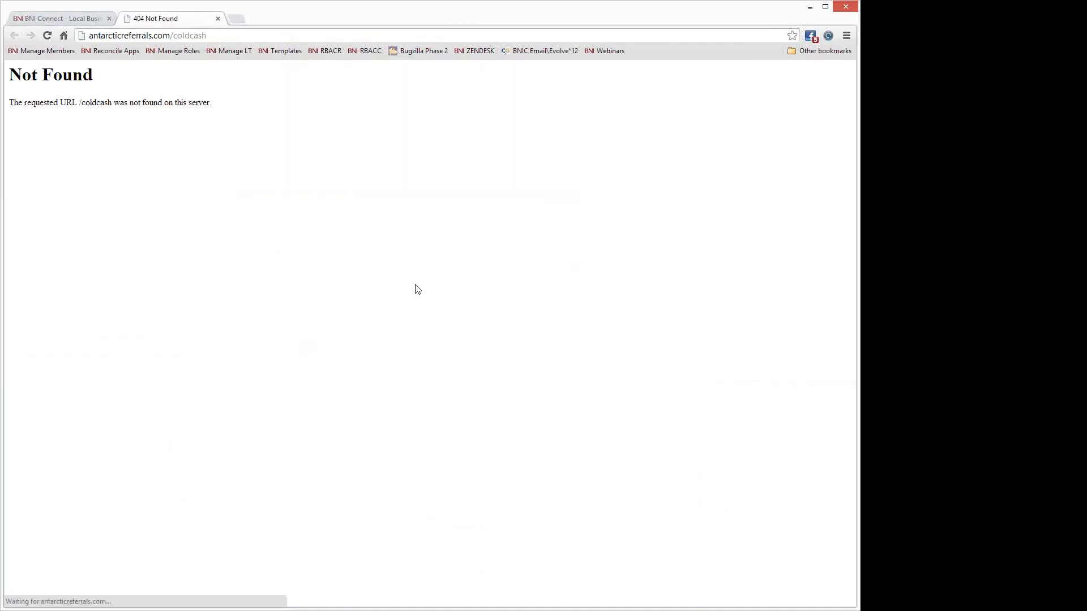
click(218, 19)
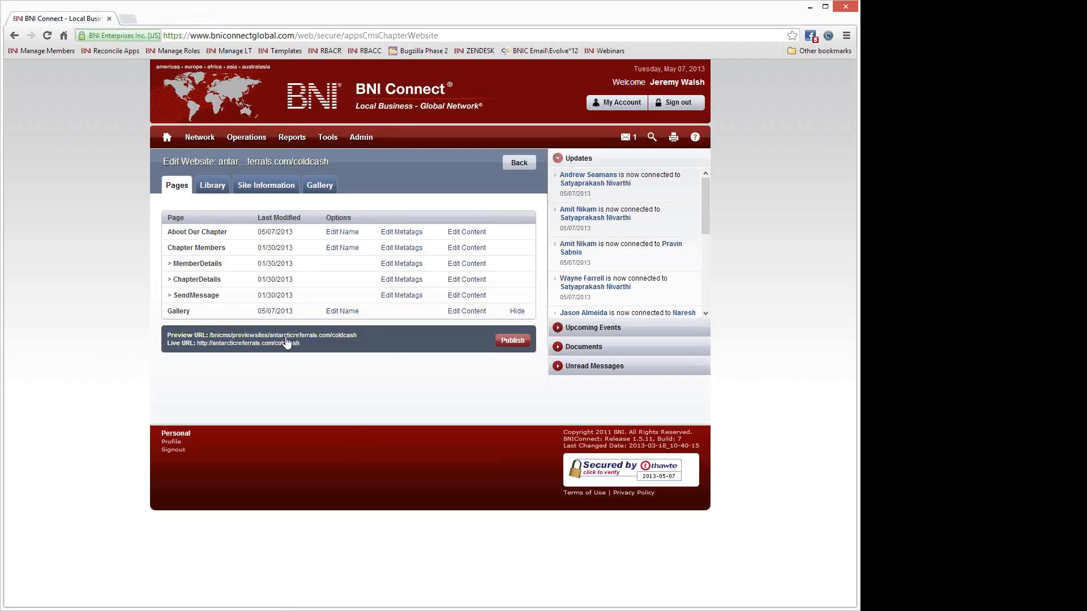
click(516, 341)
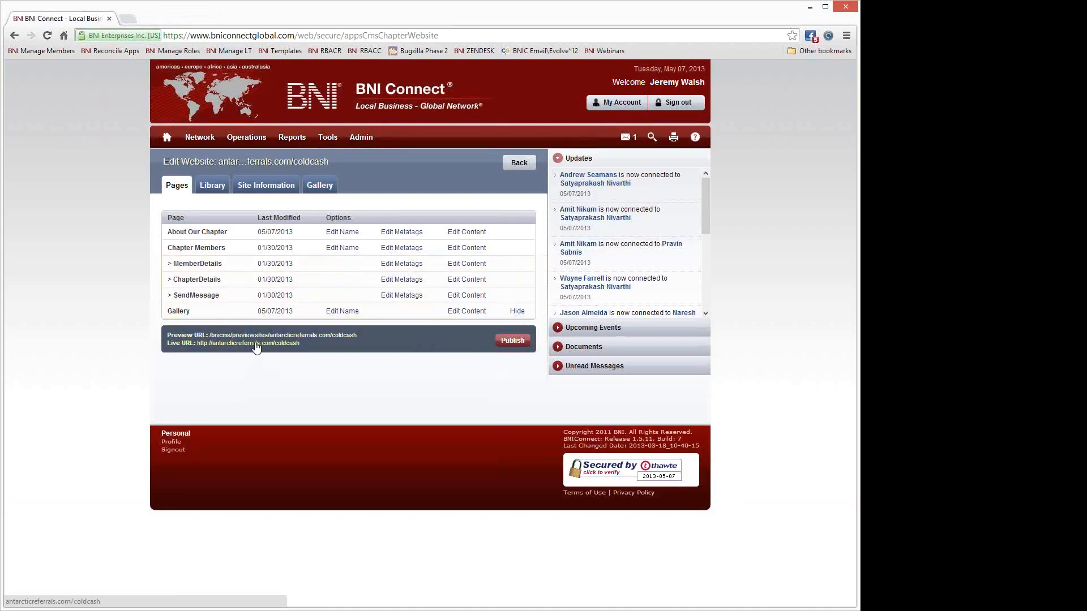
Step: Review the published About Our Chapter page at the live URL and close its tab
click(255, 344)
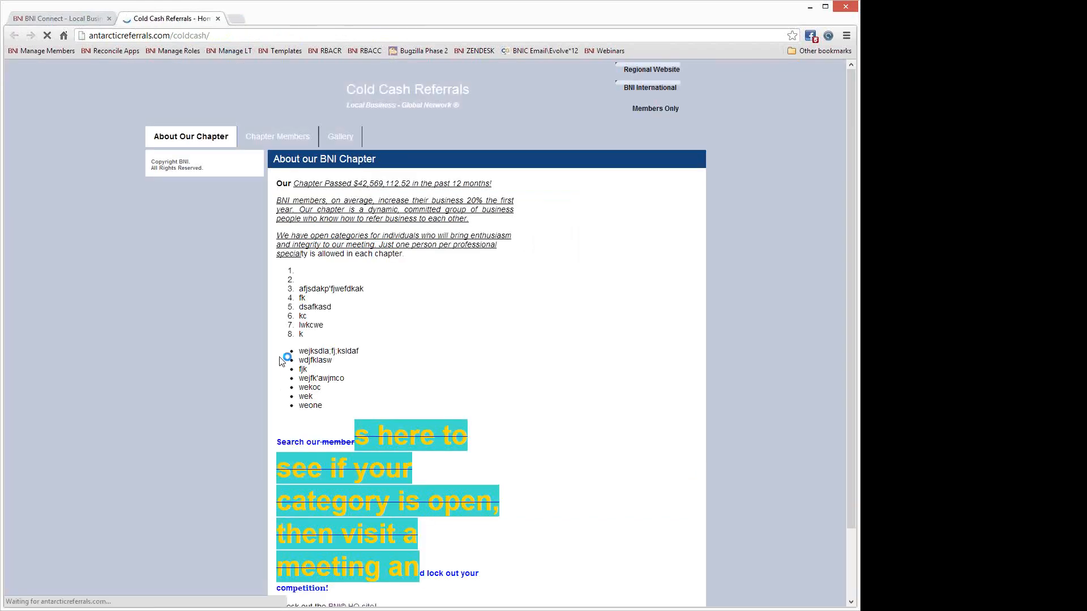
scroll(389, 376, down, 3)
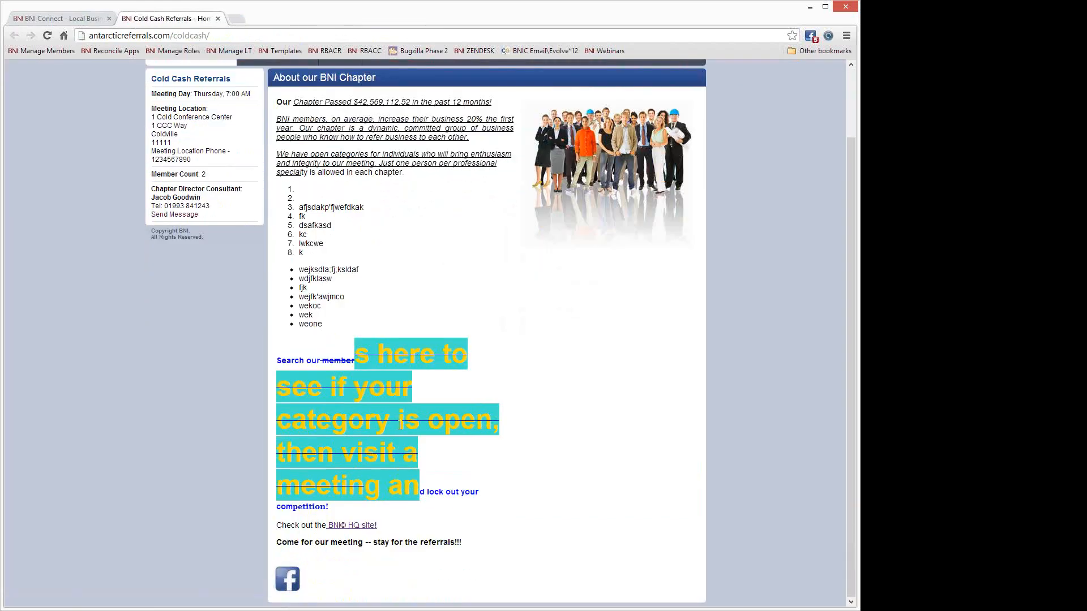
scroll(400, 425, up, 3)
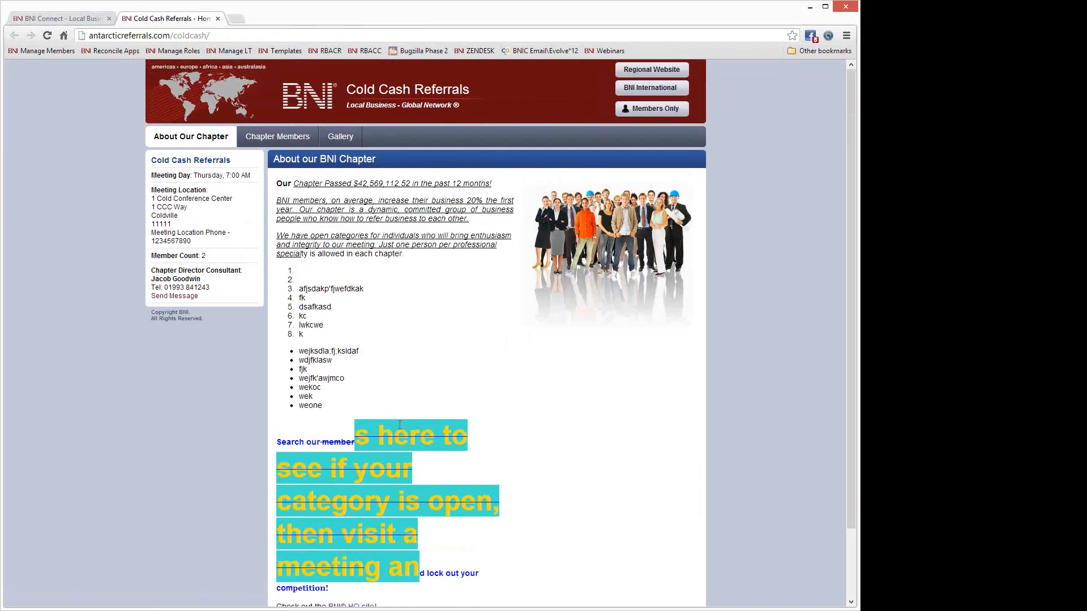
click(218, 20)
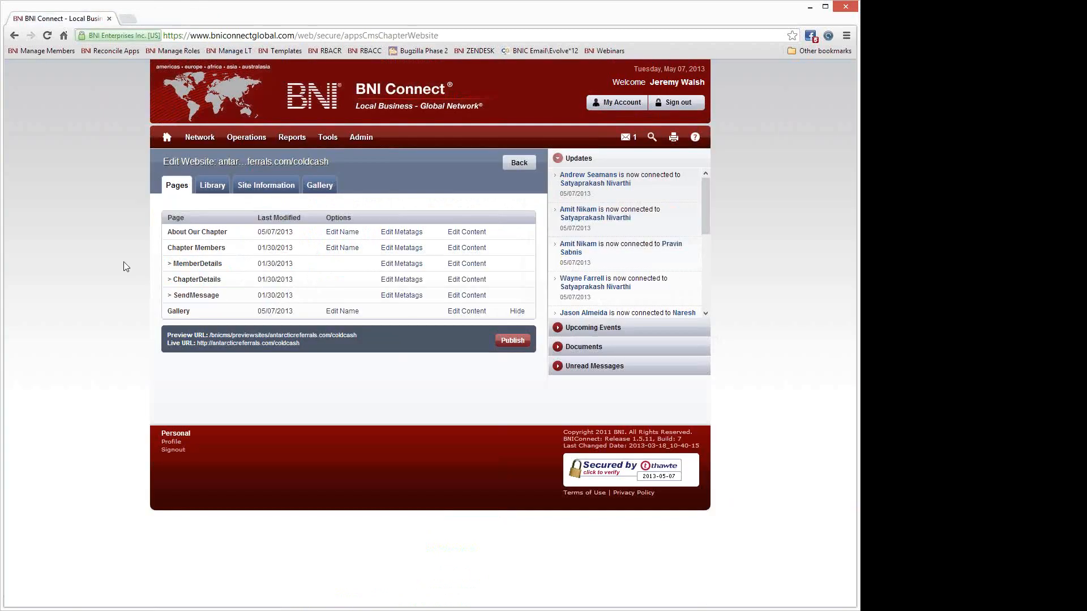
Step: Replace the About Our Chapter page's HTML source with the original markup, without the test underlining, italics and numbered list
mouse_move(227, 141)
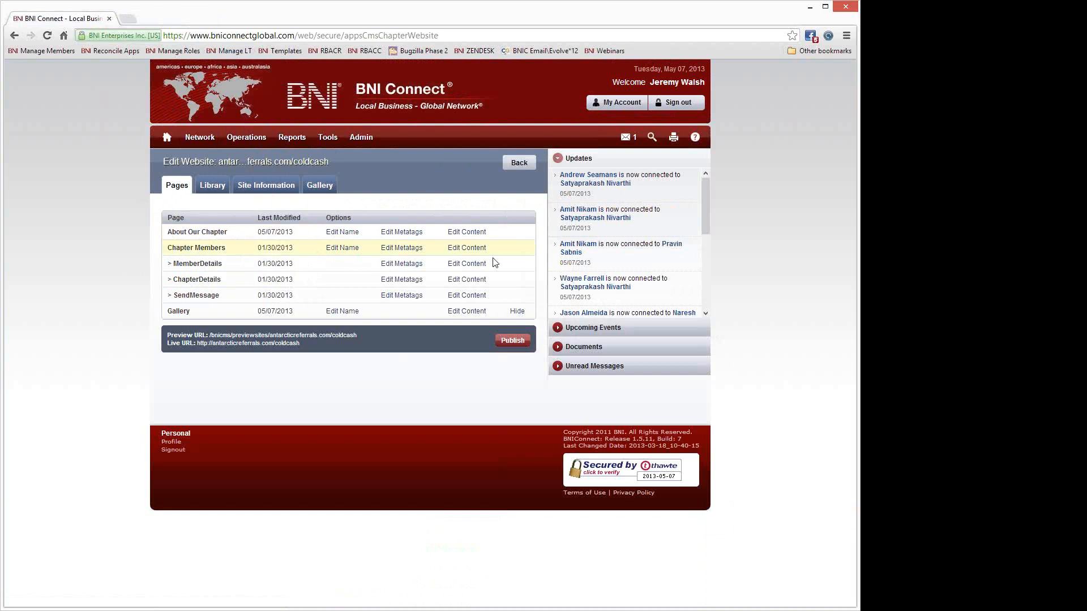
click(464, 232)
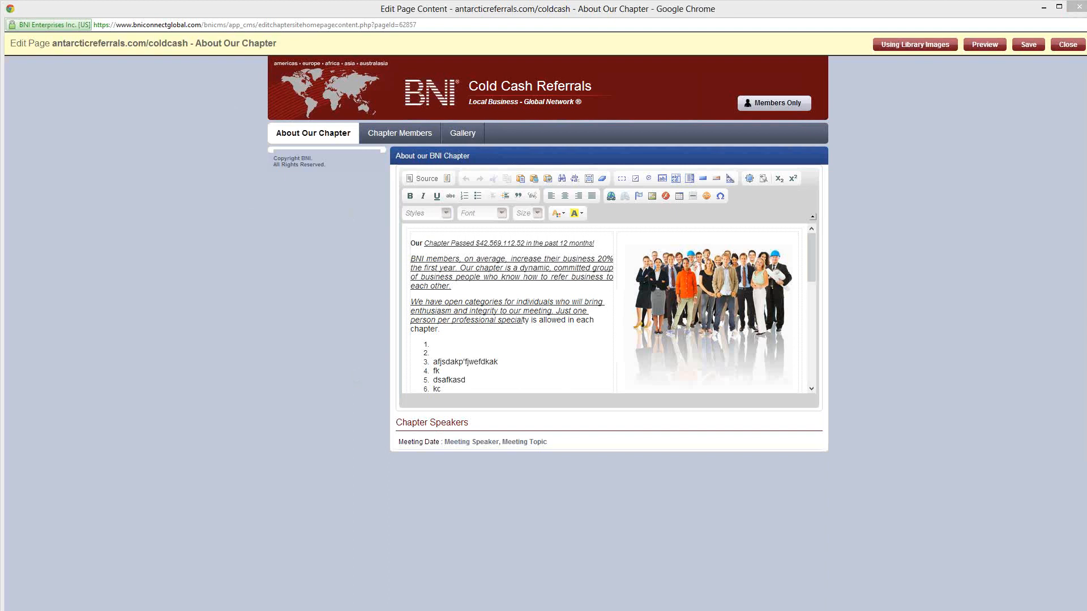
click(422, 179)
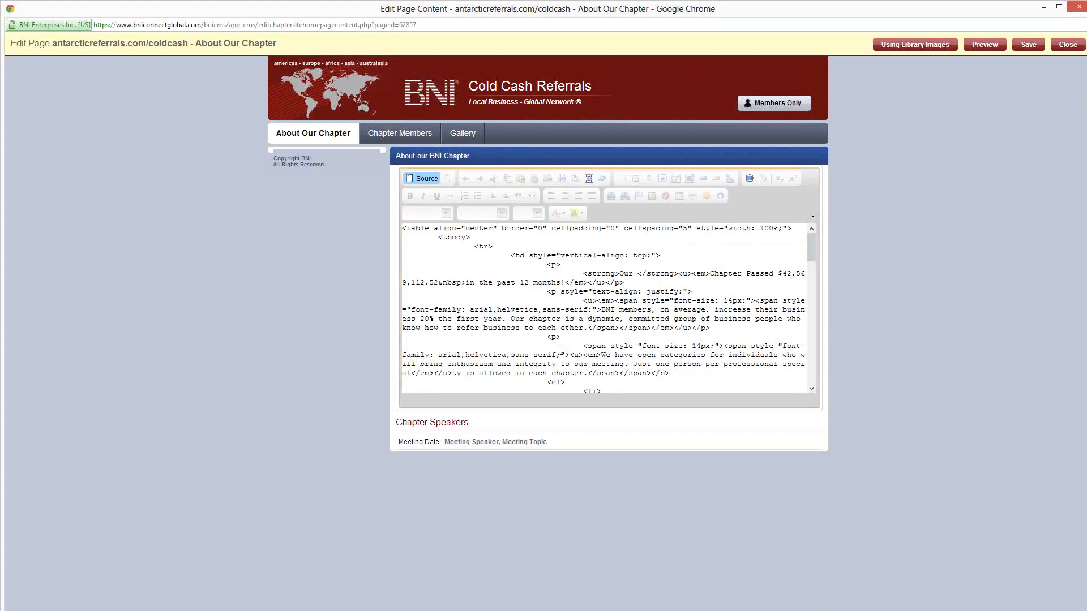
key(ctrl+a)
key(ctrl+End)
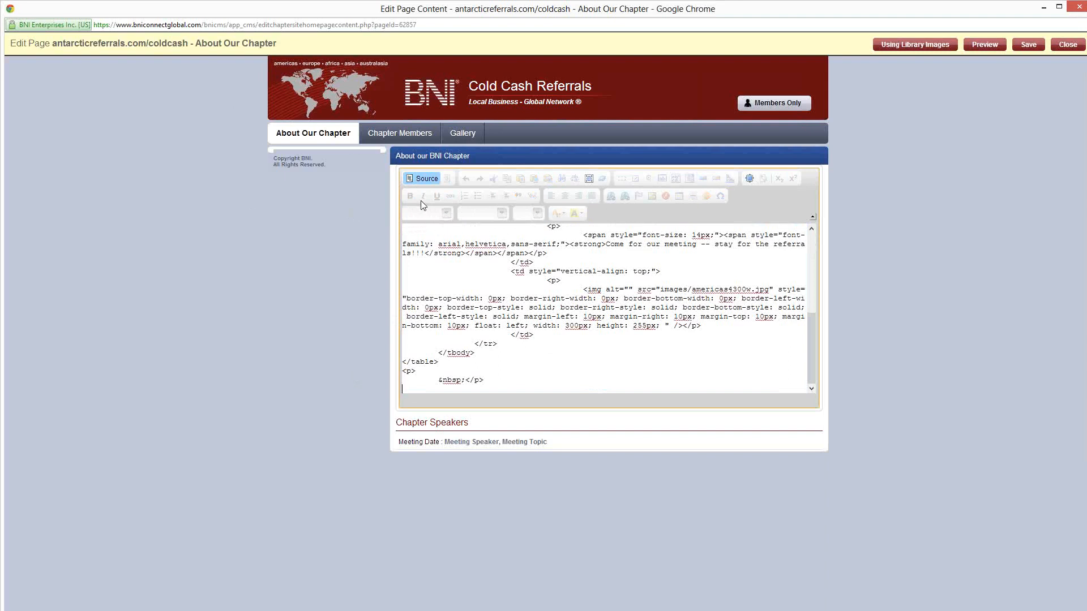
click(417, 179)
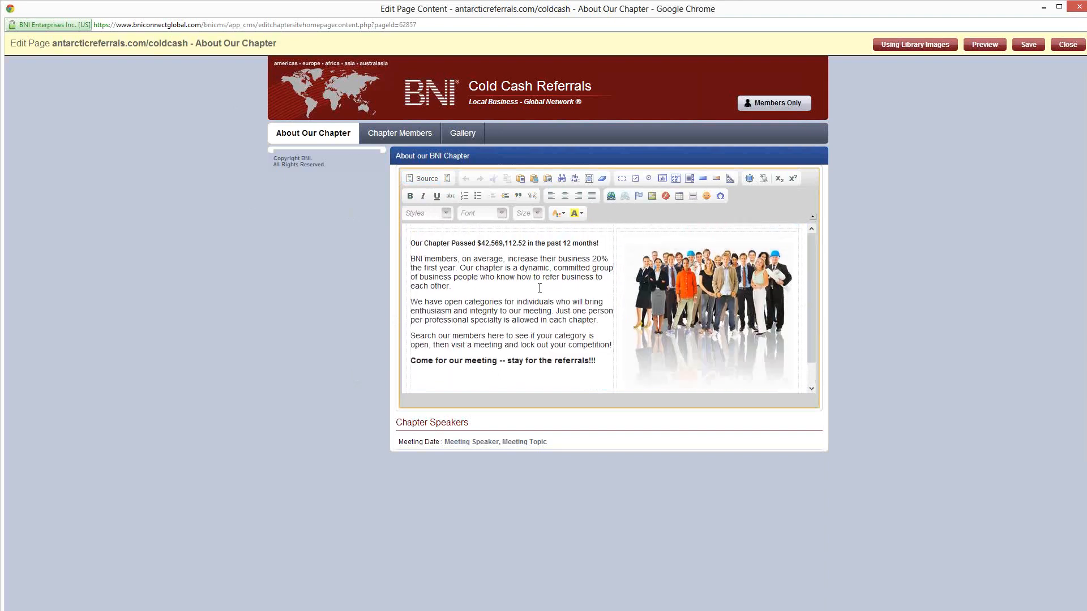
Step: Save the restored About Our Chapter page, close its editor window, and publish the chapter website
click(1026, 46)
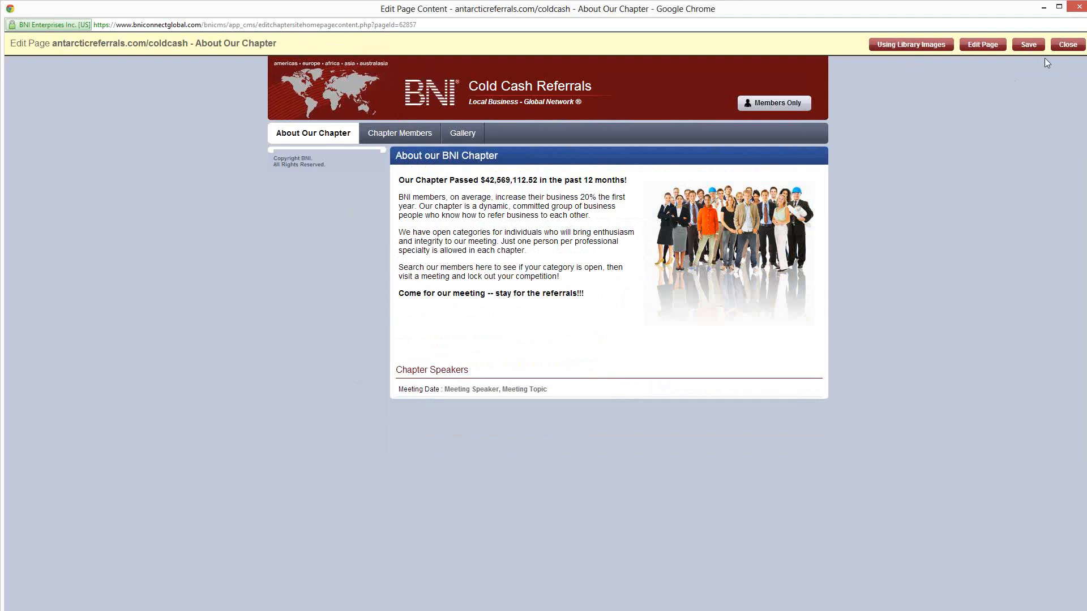
click(1067, 44)
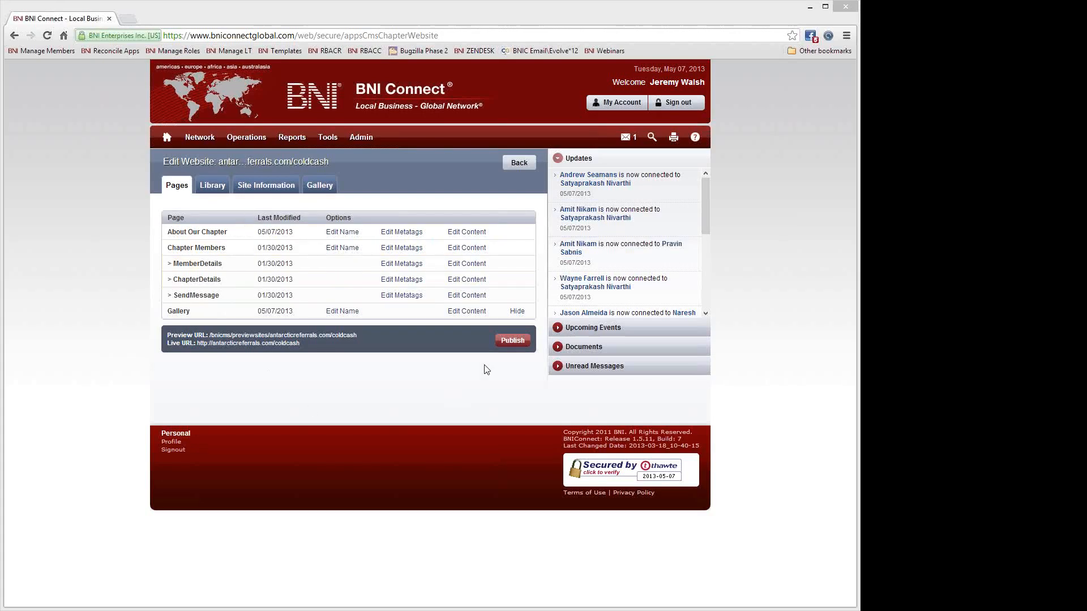
click(508, 340)
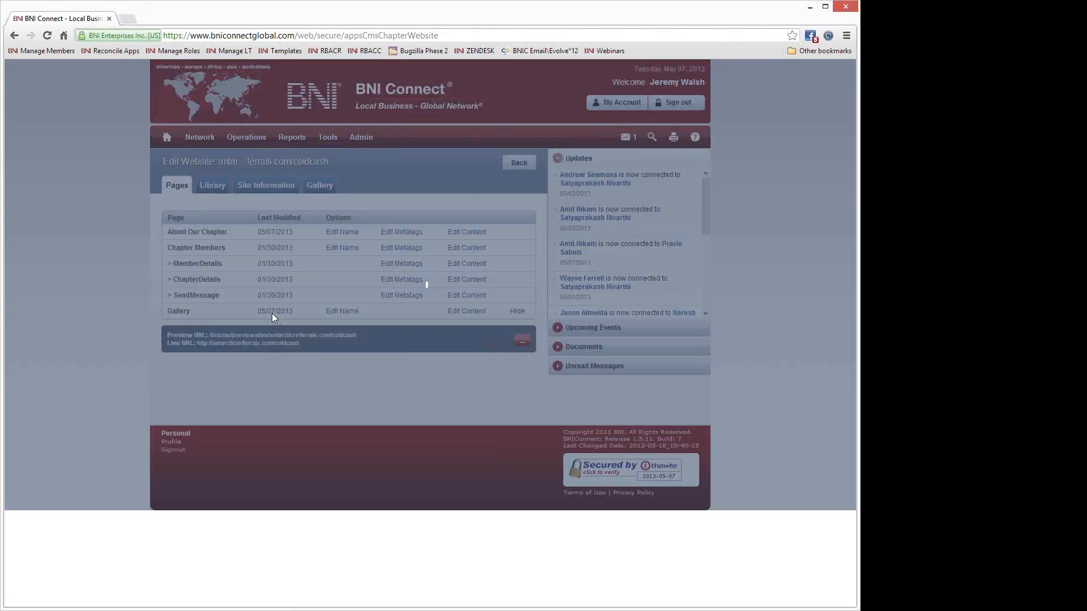
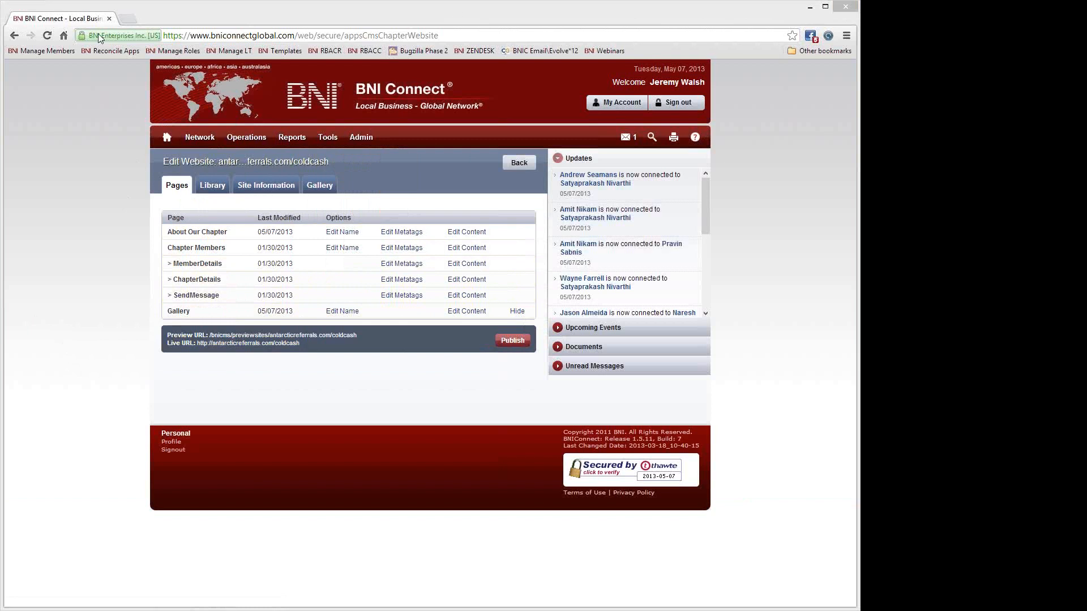
Step: Open youtube.com/bniconnectglobal in a new browser tab and look through the channel's recent and popular uploads
click(131, 20)
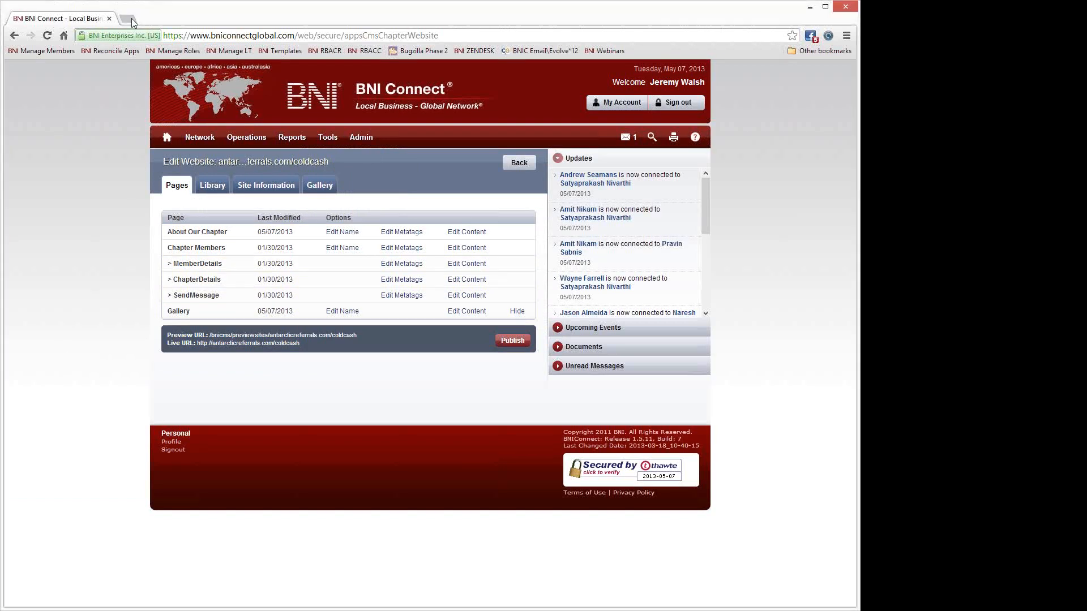
text(youtube.com/bniconnectglobal)
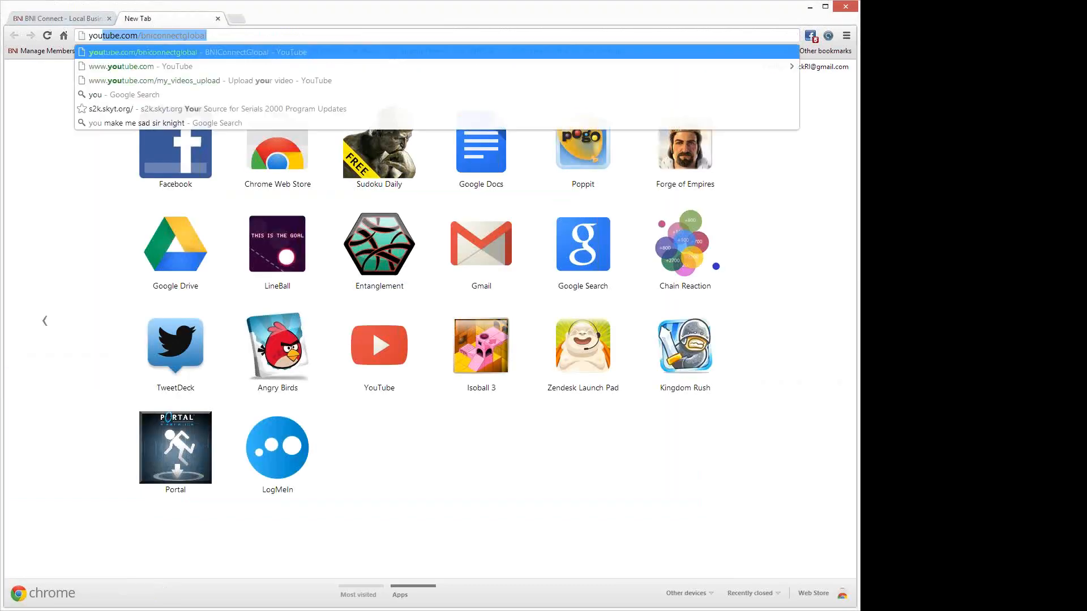
key(Return)
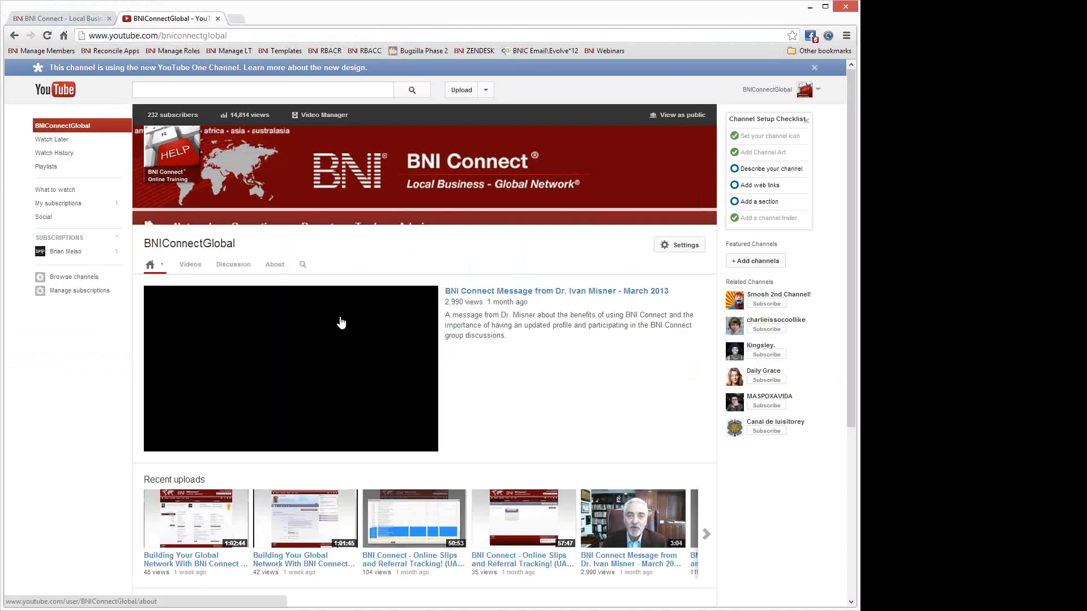
scroll(450, 346, down, 5)
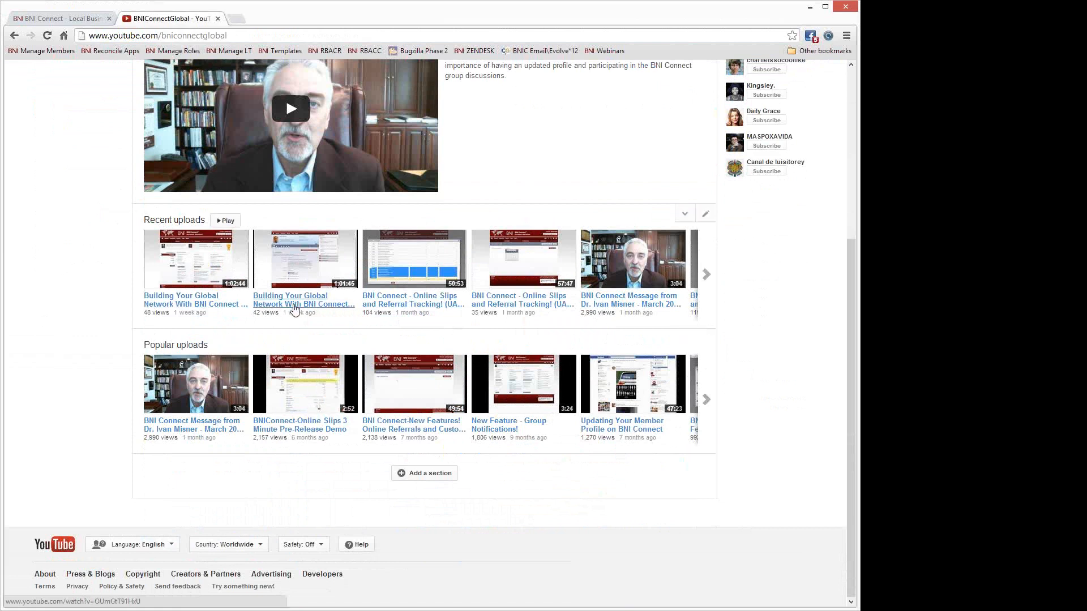
scroll(210, 198, up, 5)
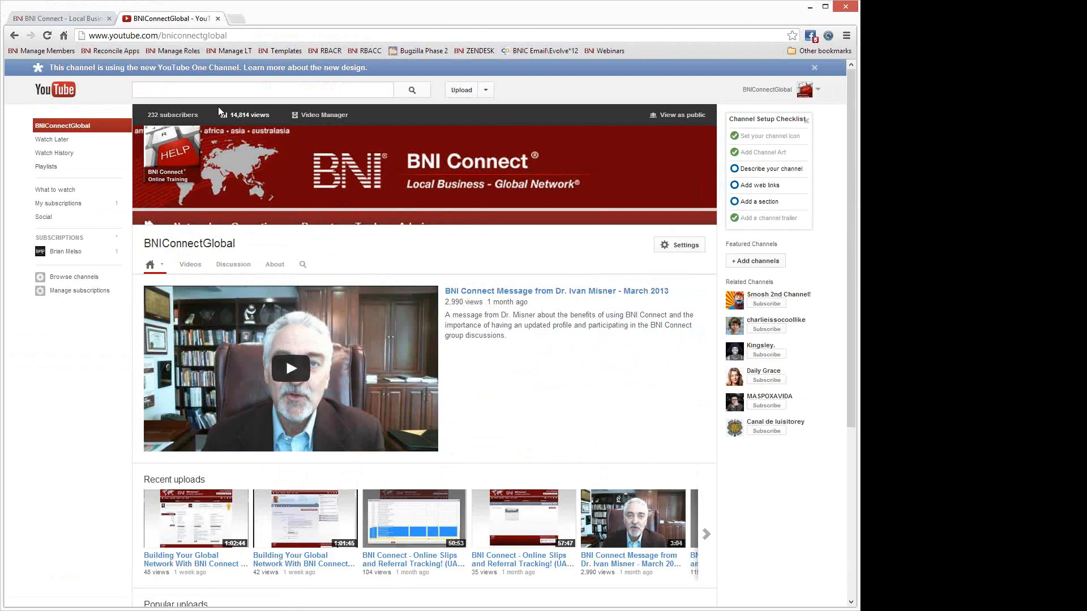
Step: Open the BNI Connect Global page at facebook.com/BNIConnectGlobal in the same tab and look through its timeline posts
click(243, 36)
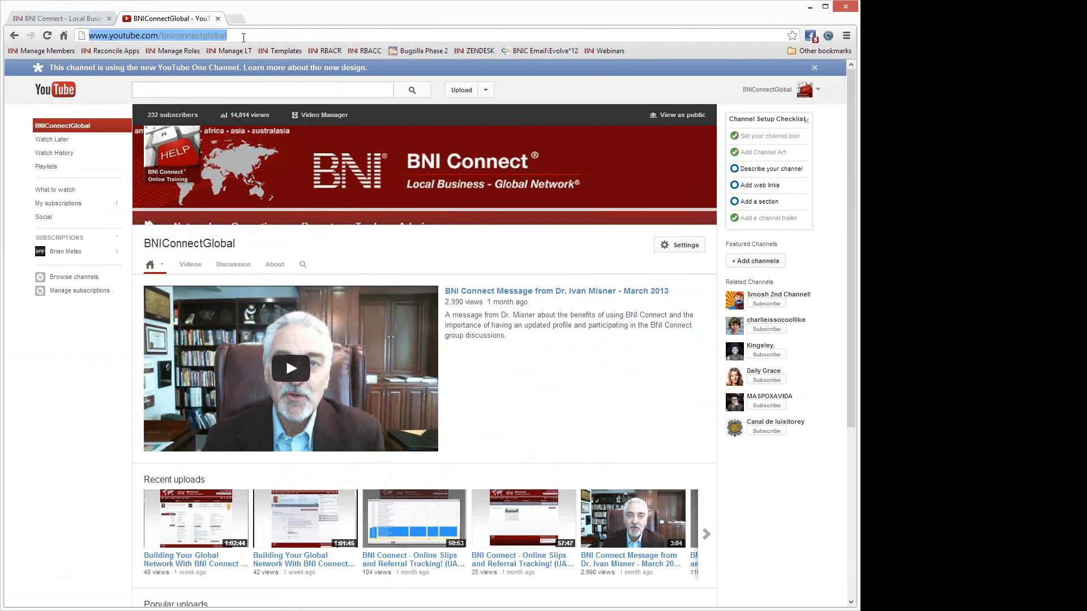
text(face)
key(Down)
key(Return)
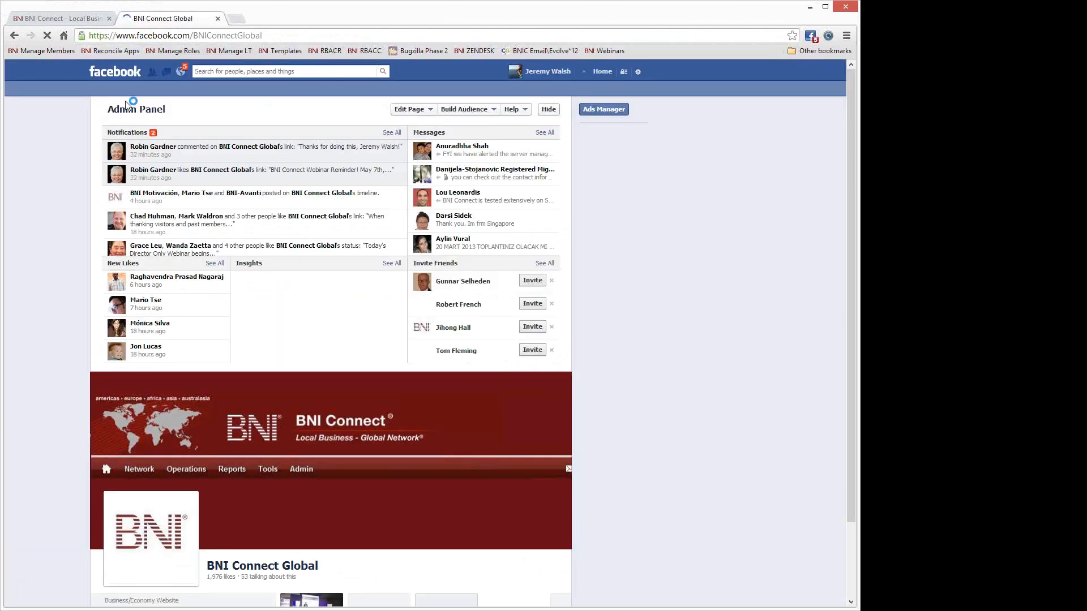
scroll(637, 272, down, 10)
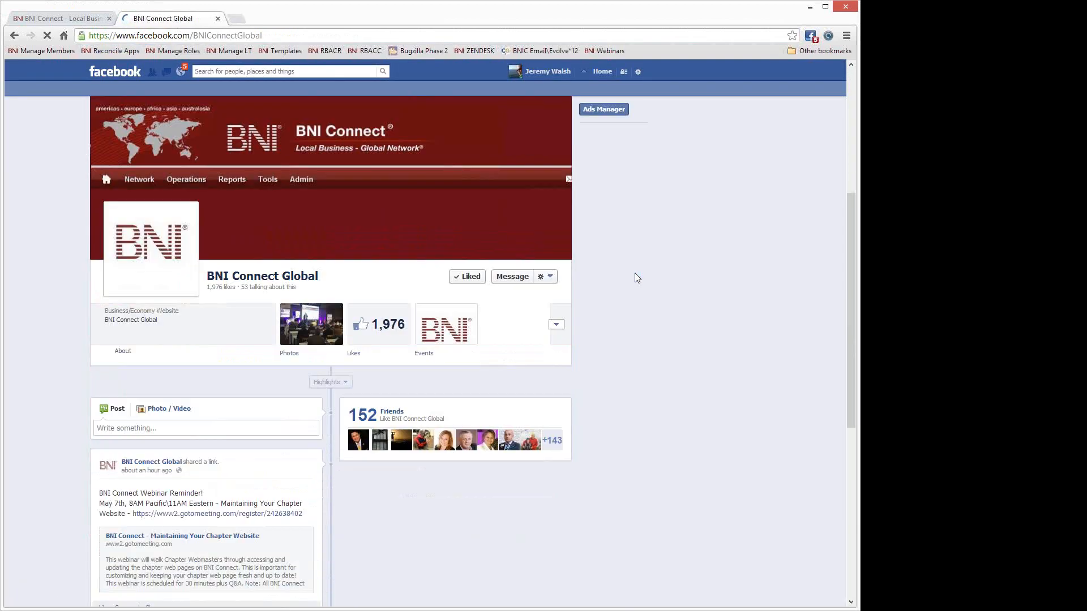
scroll(630, 281, down, 5)
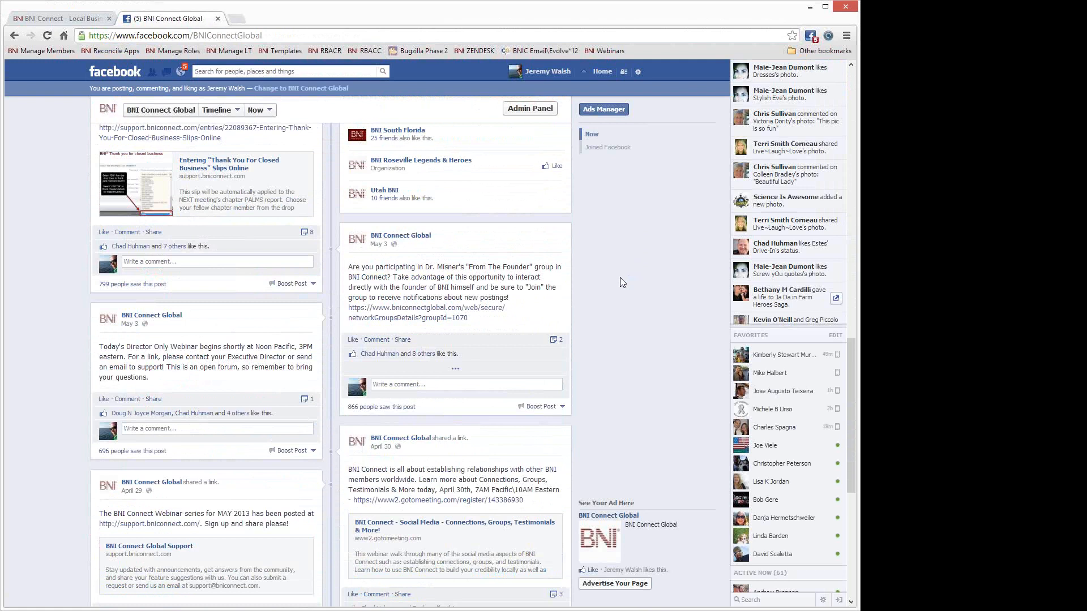
scroll(613, 277, up, 15)
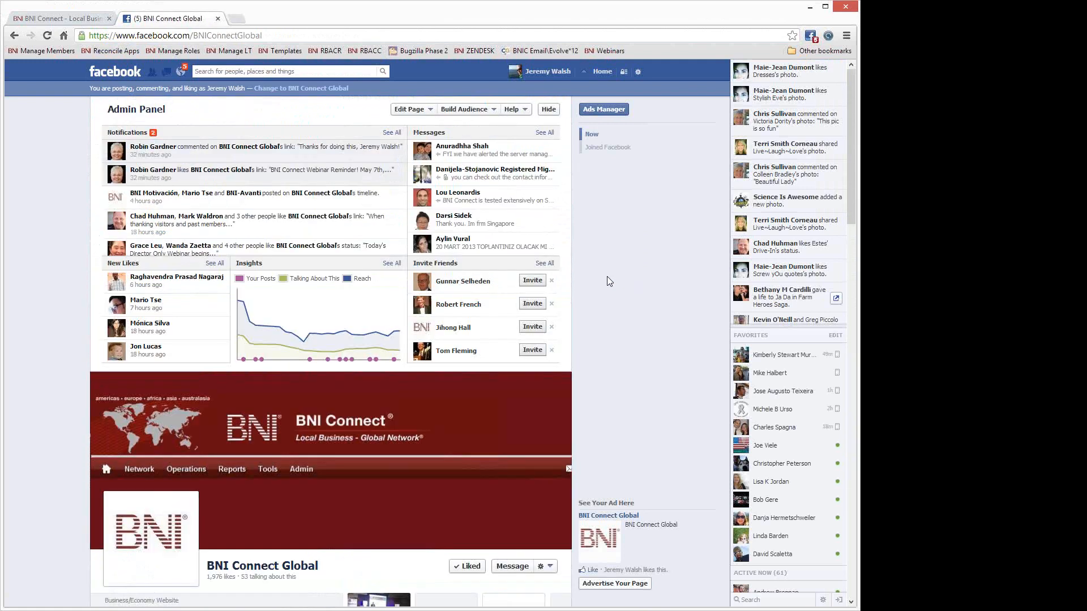
Step: Close the Facebook page's tab and go to the BNI Connect home page
click(217, 18)
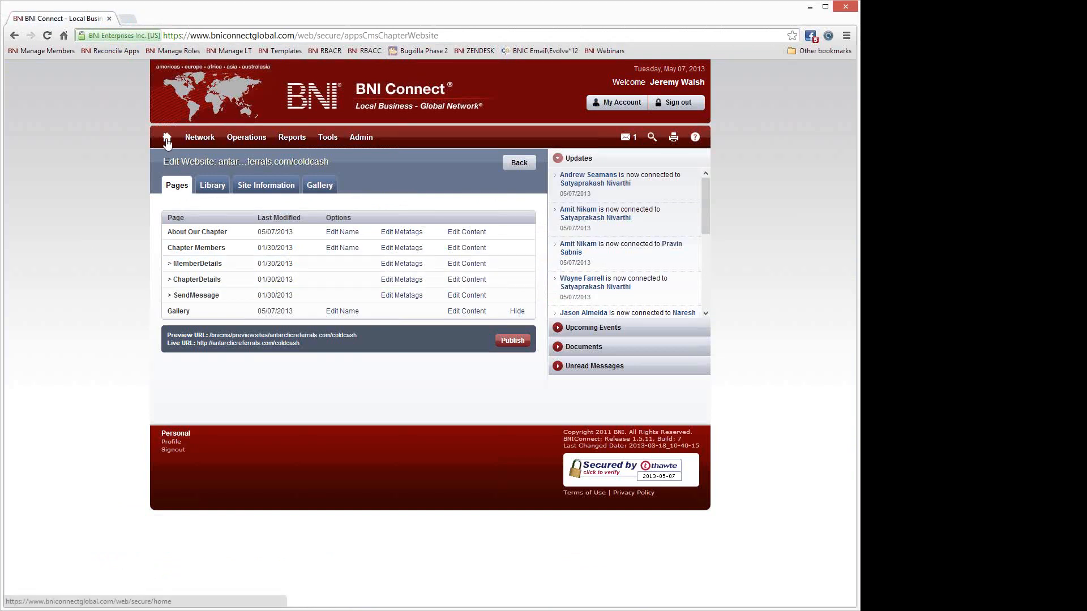
click(167, 137)
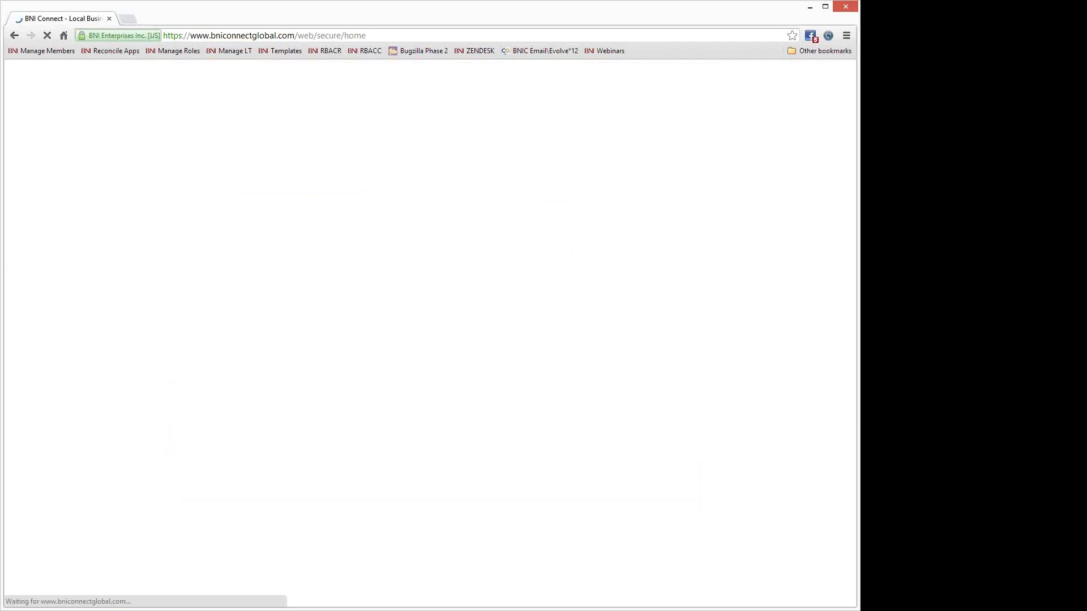